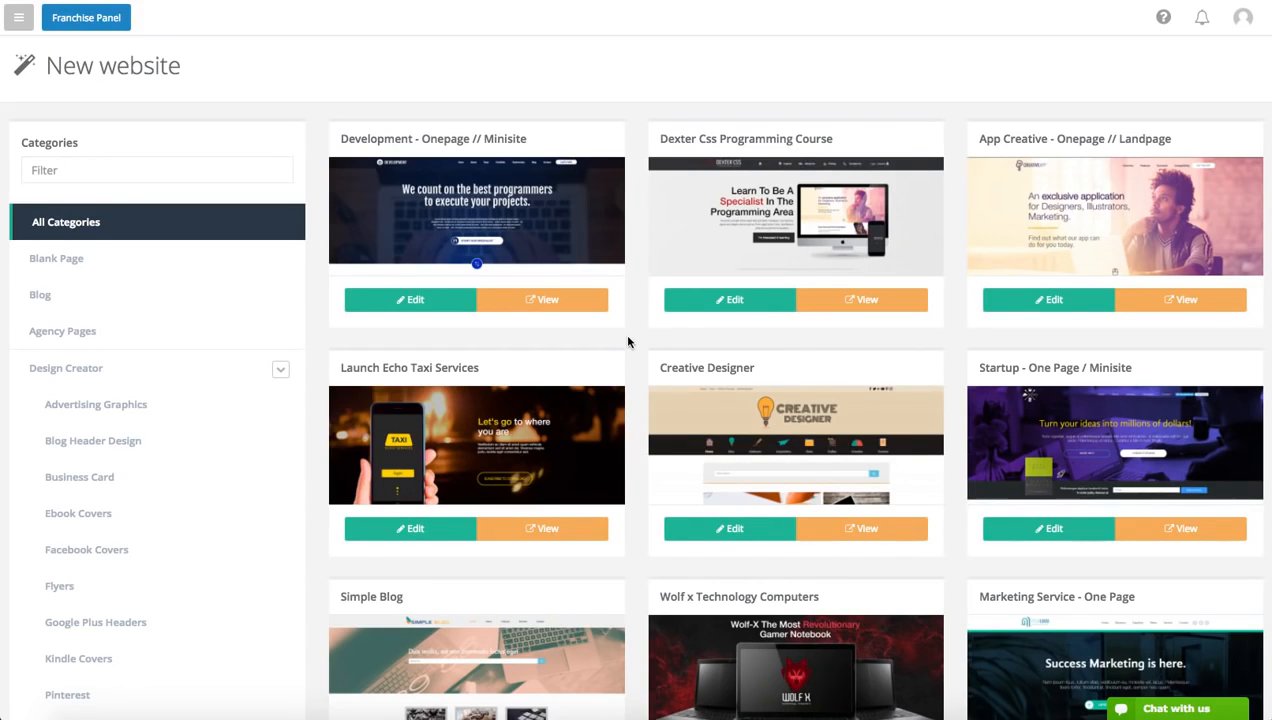
Open the All Blank Page - Clean Banners template for editing, then leave it without saving any changes
left_click(78, 266)
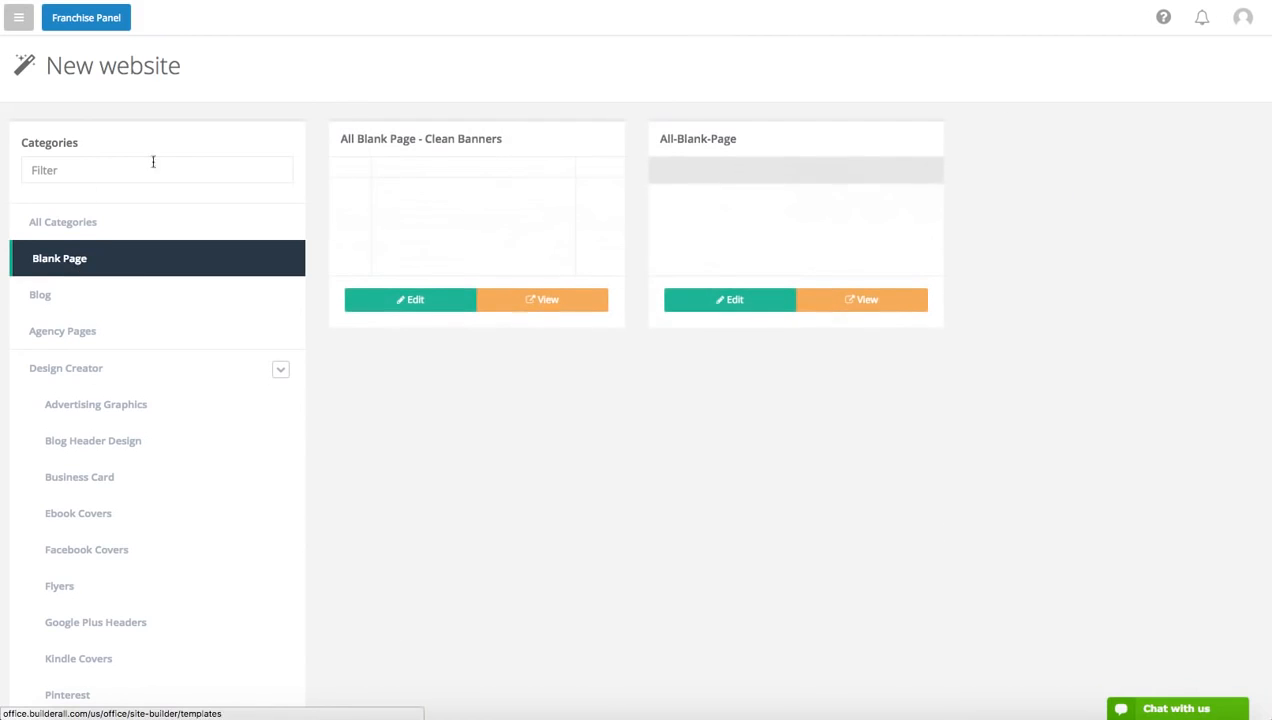
left_click(398, 317)
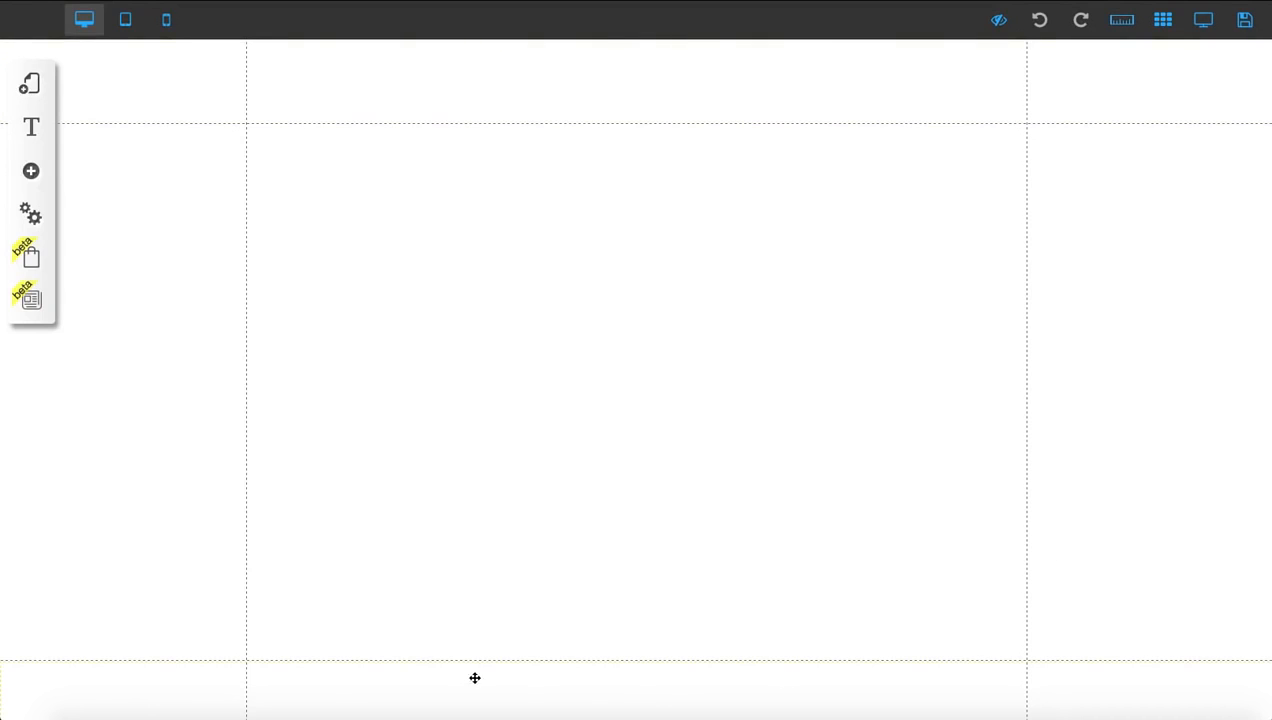
left_click_drag(470, 682, 463, 646)
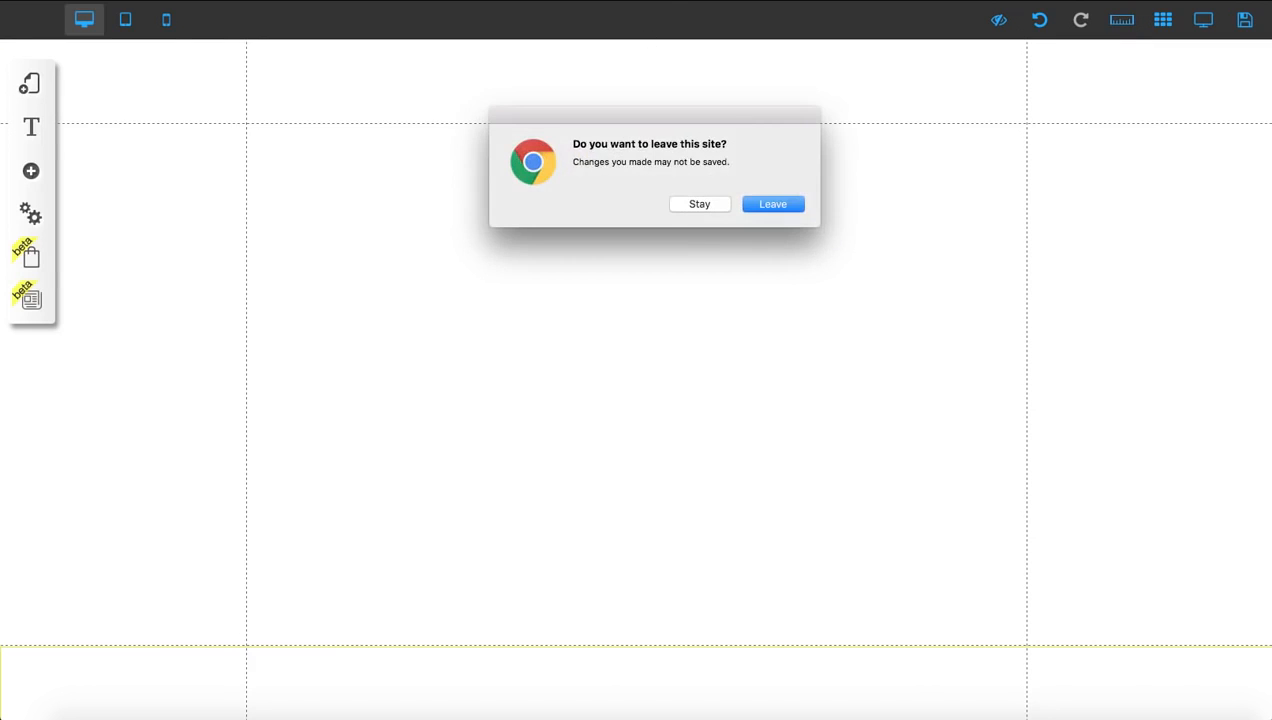
left_click(772, 204)
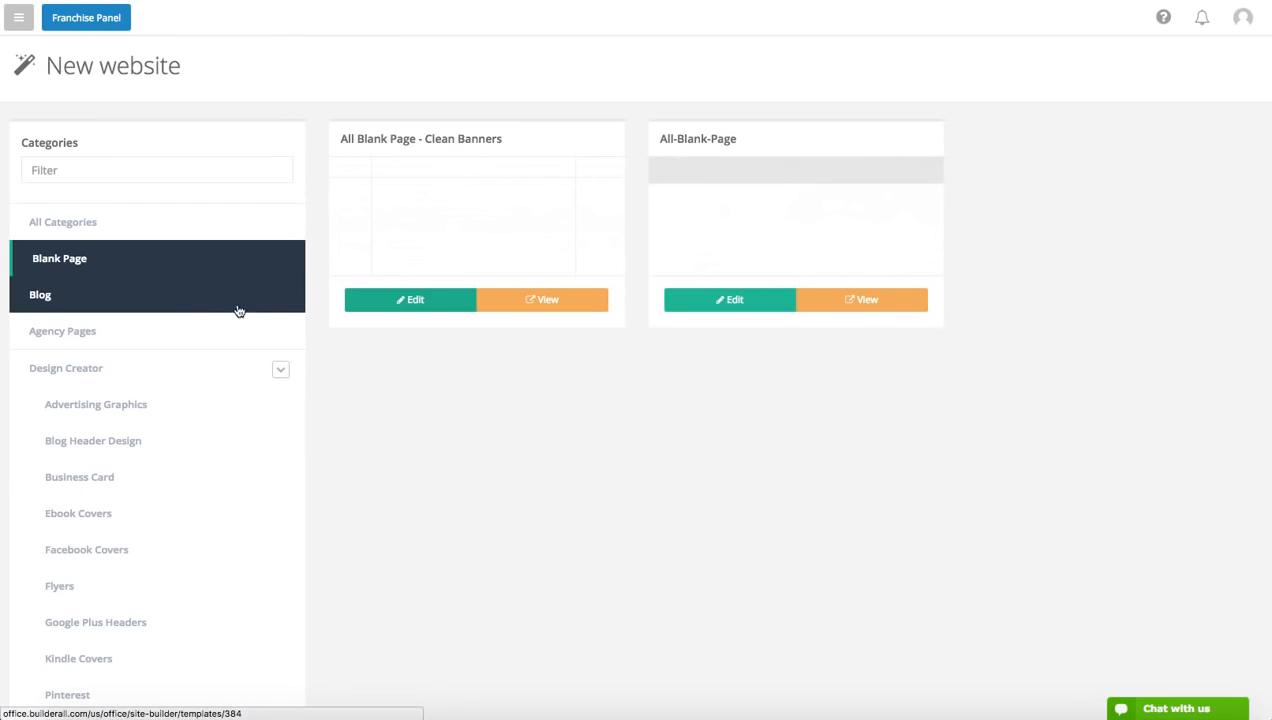
Filter the template categories by EXPRESS and show the Express templates
left_click(176, 176)
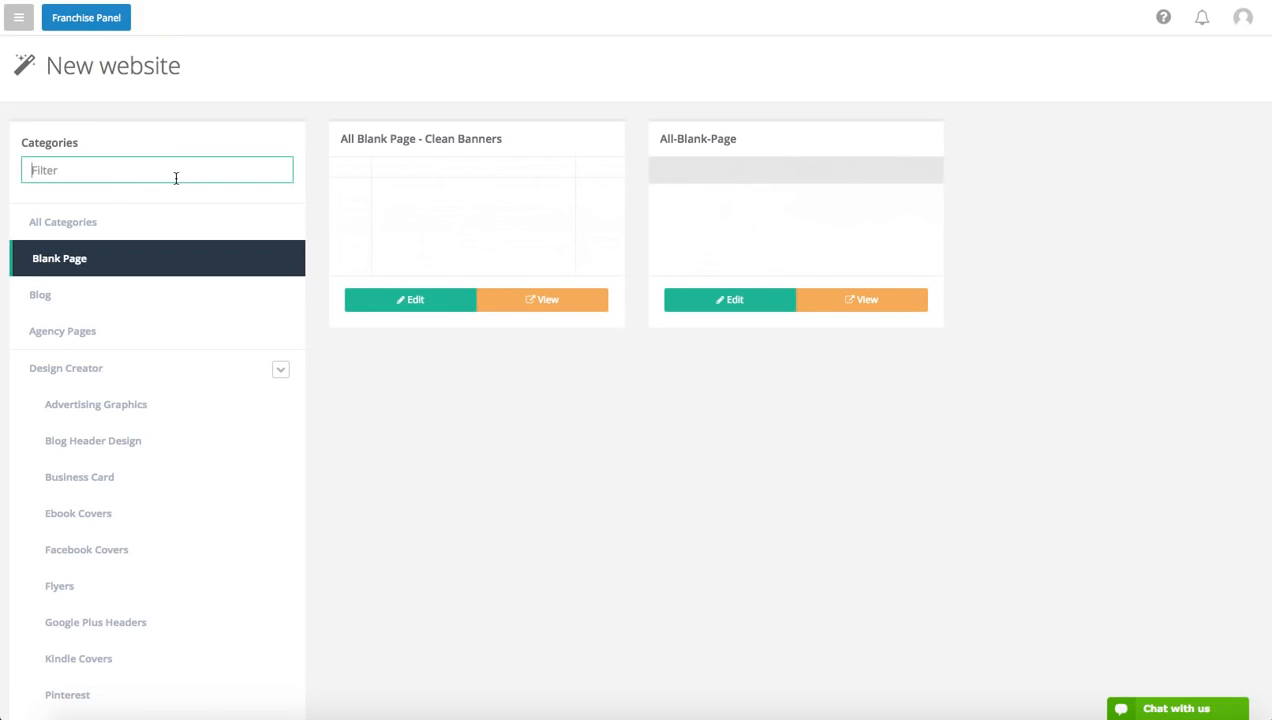
type("EXPRESS")
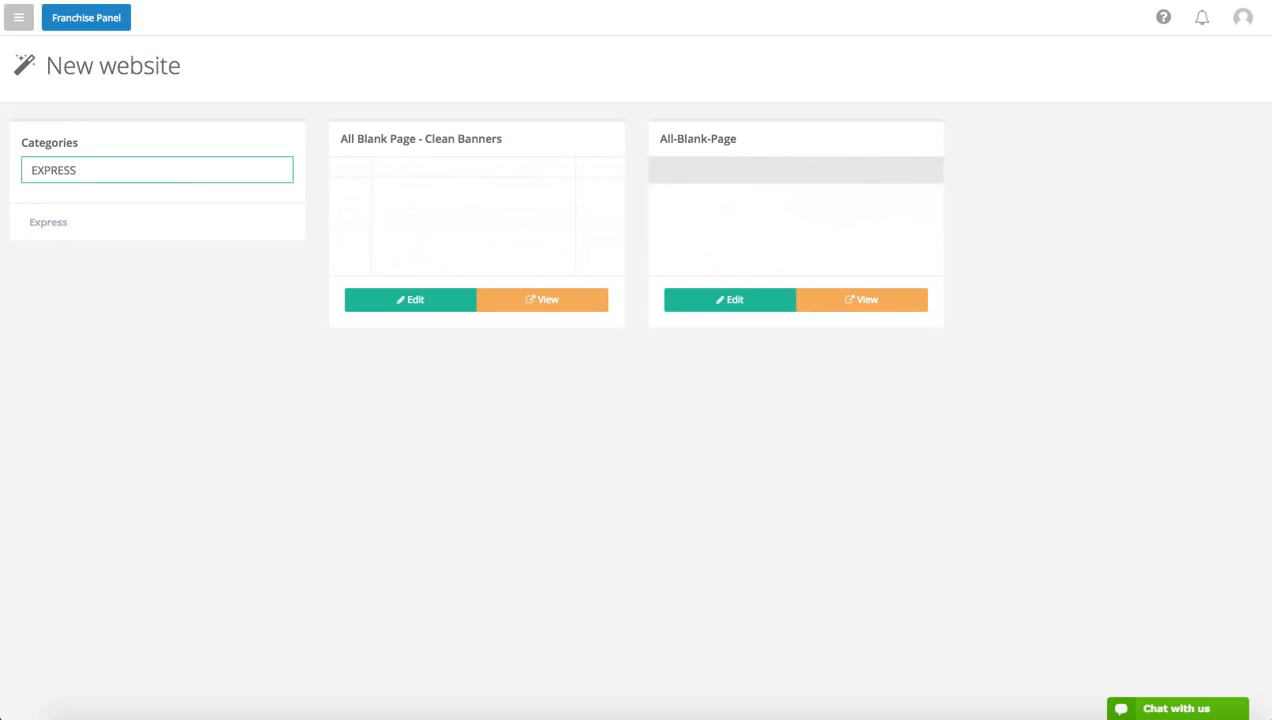
scroll(160, 190, "down", 1)
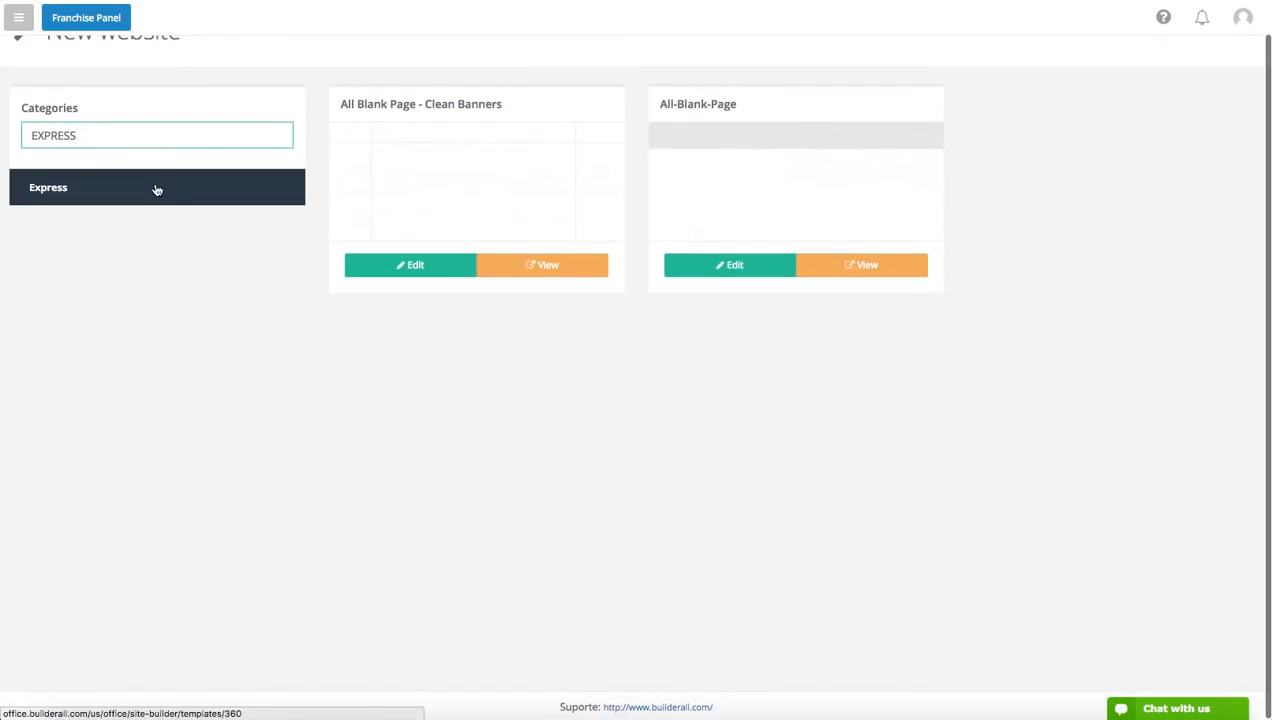
left_click(155, 188)
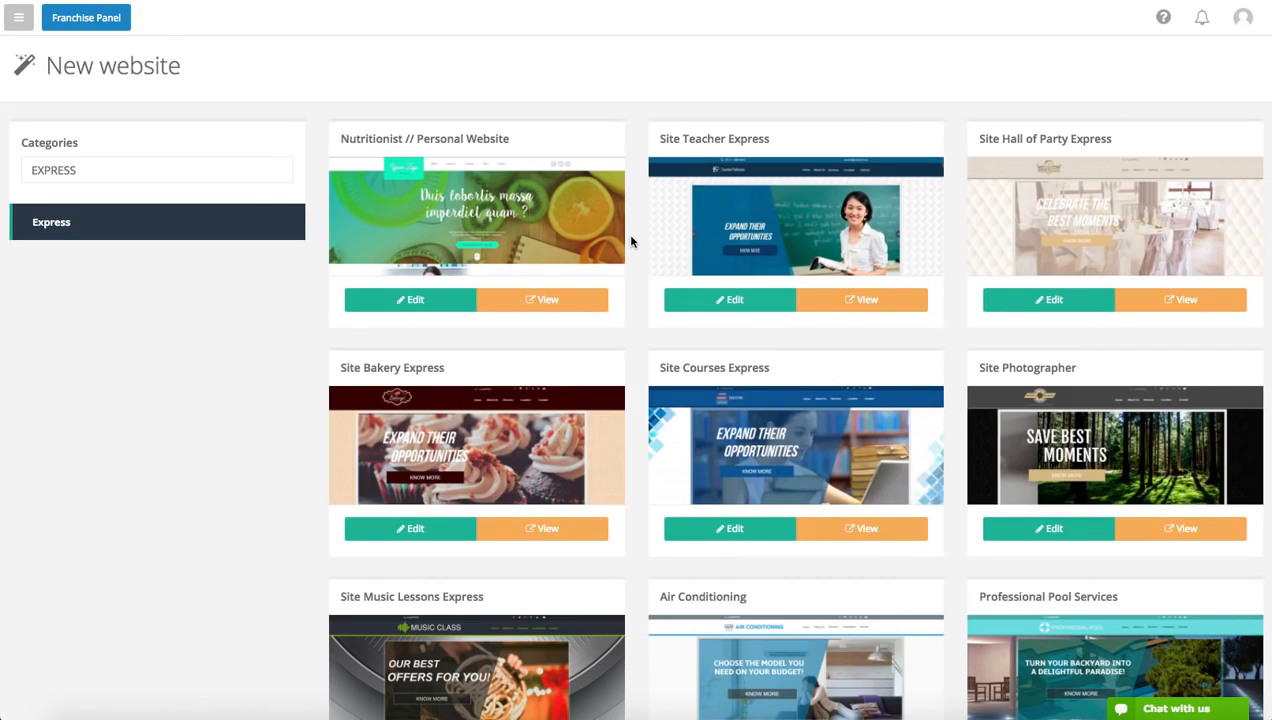
Look through the Express templates and open a preview of Site Bakery Express
scroll(630, 241, "down", 5)
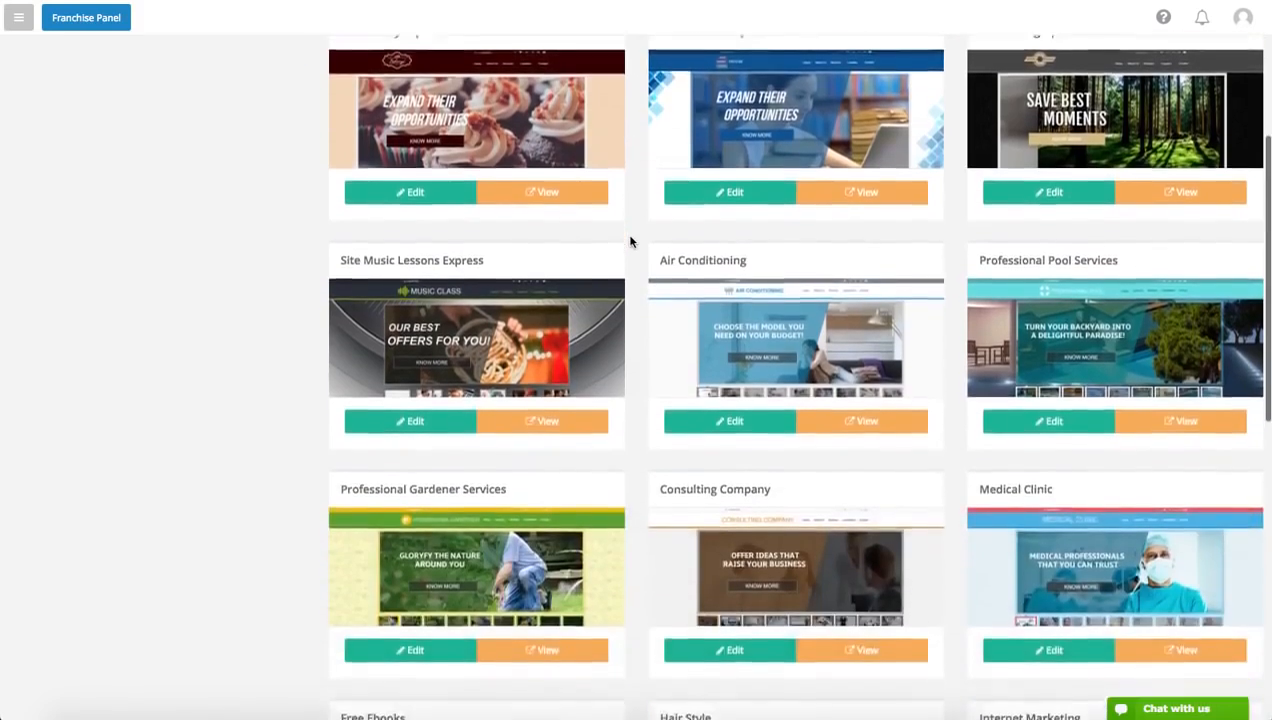
scroll(630, 241, "down", 4)
scroll(630, 241, "up", 1)
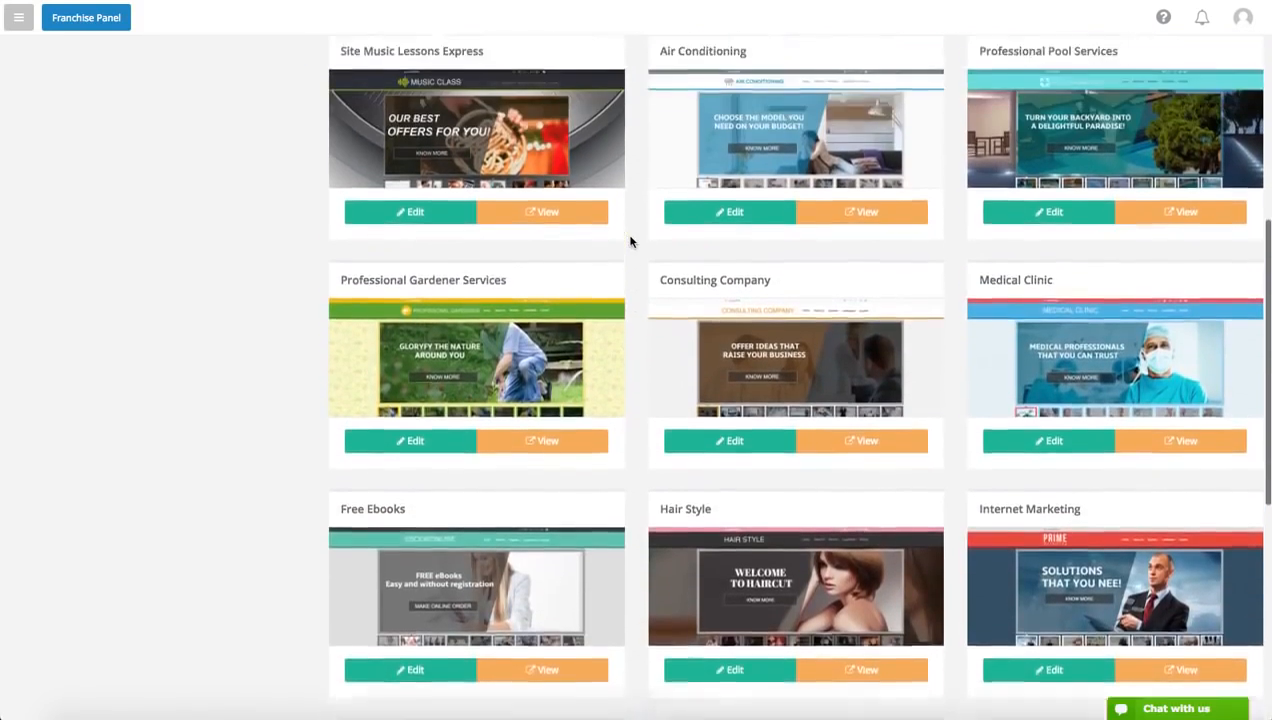
scroll(630, 241, "up", 2)
scroll(630, 241, "up", 2)
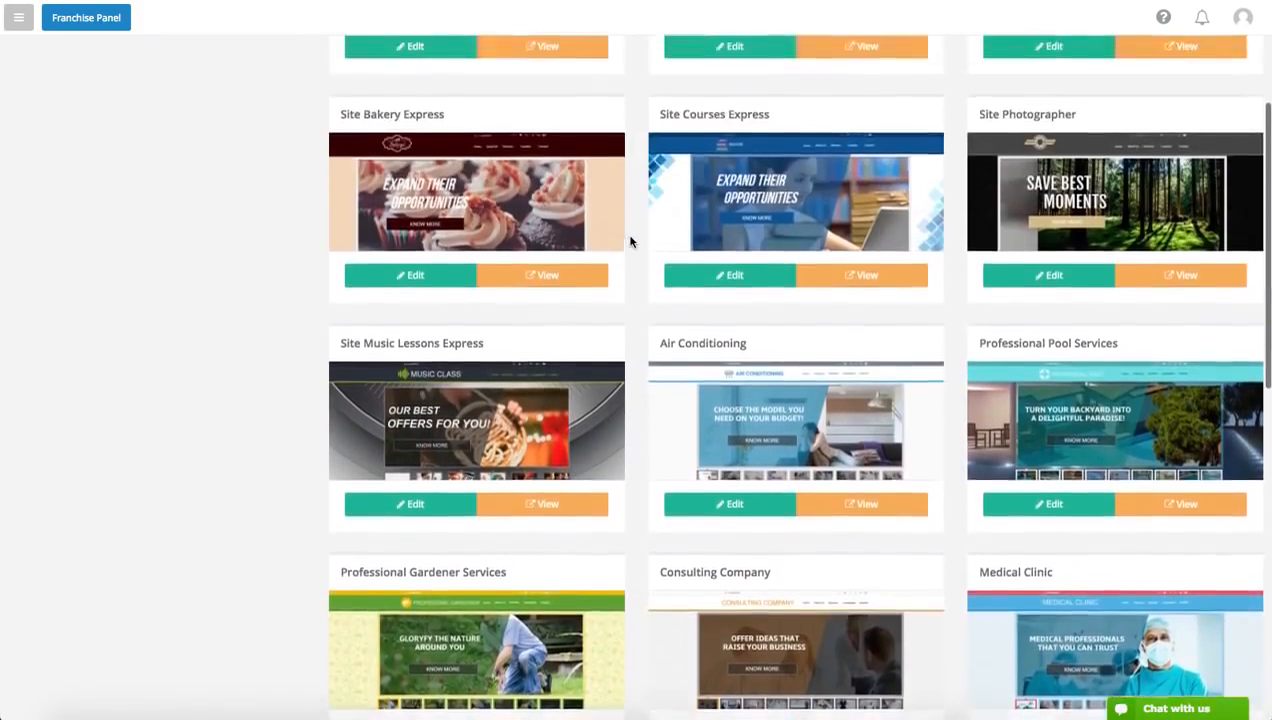
left_click(573, 292)
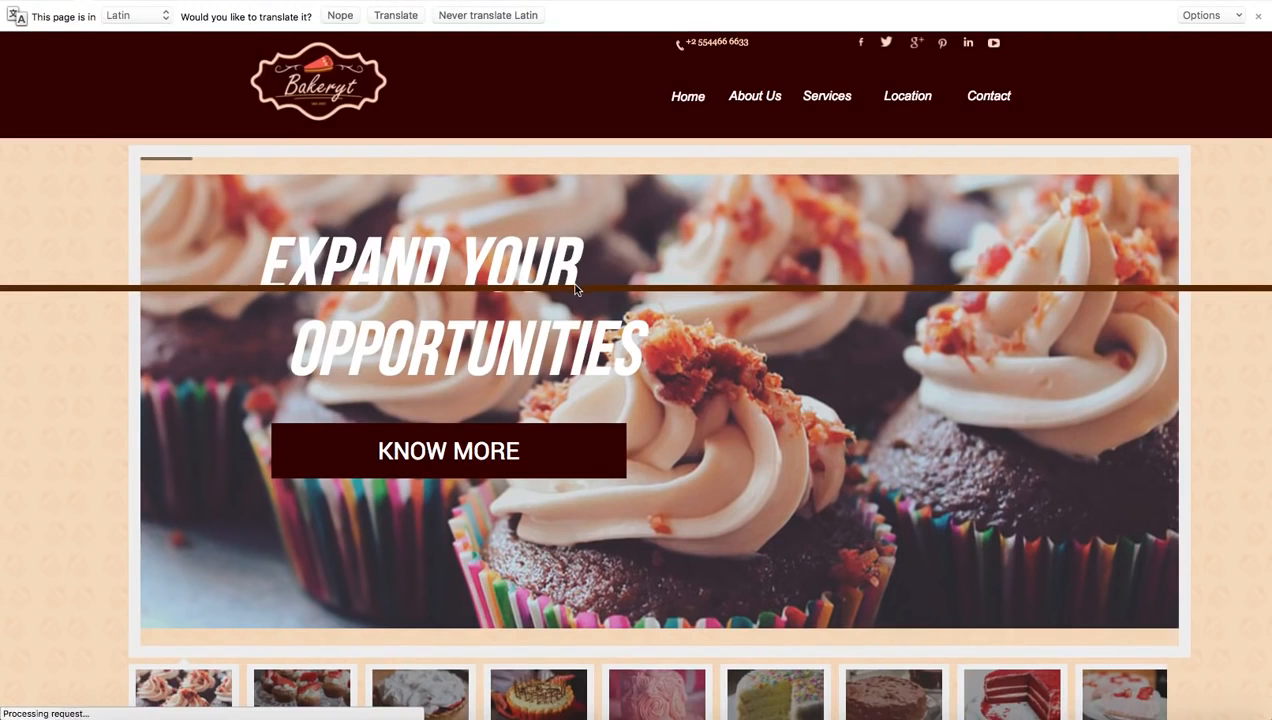
Dismiss the translation offer and examine the bakery preview's home section, including the meringue pie and pink cake slides
scroll(574, 283, "down", 2)
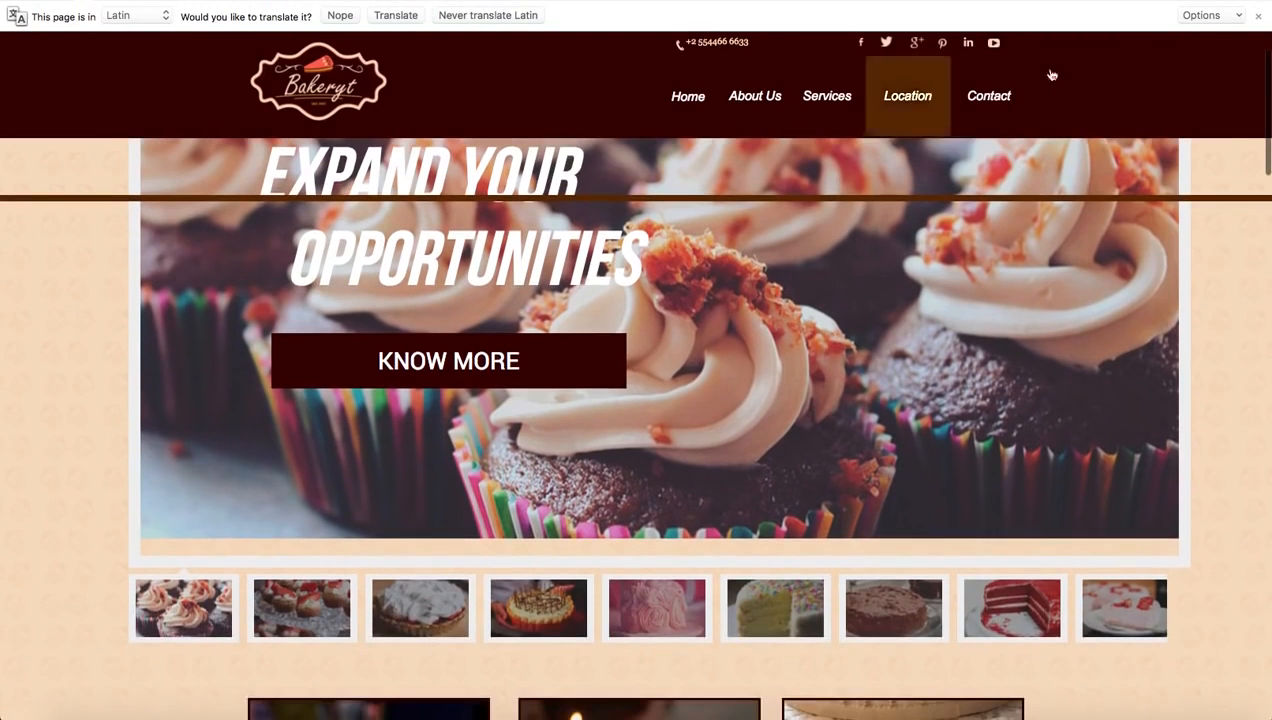
left_click(1258, 16)
scroll(1218, 75, "up", 2)
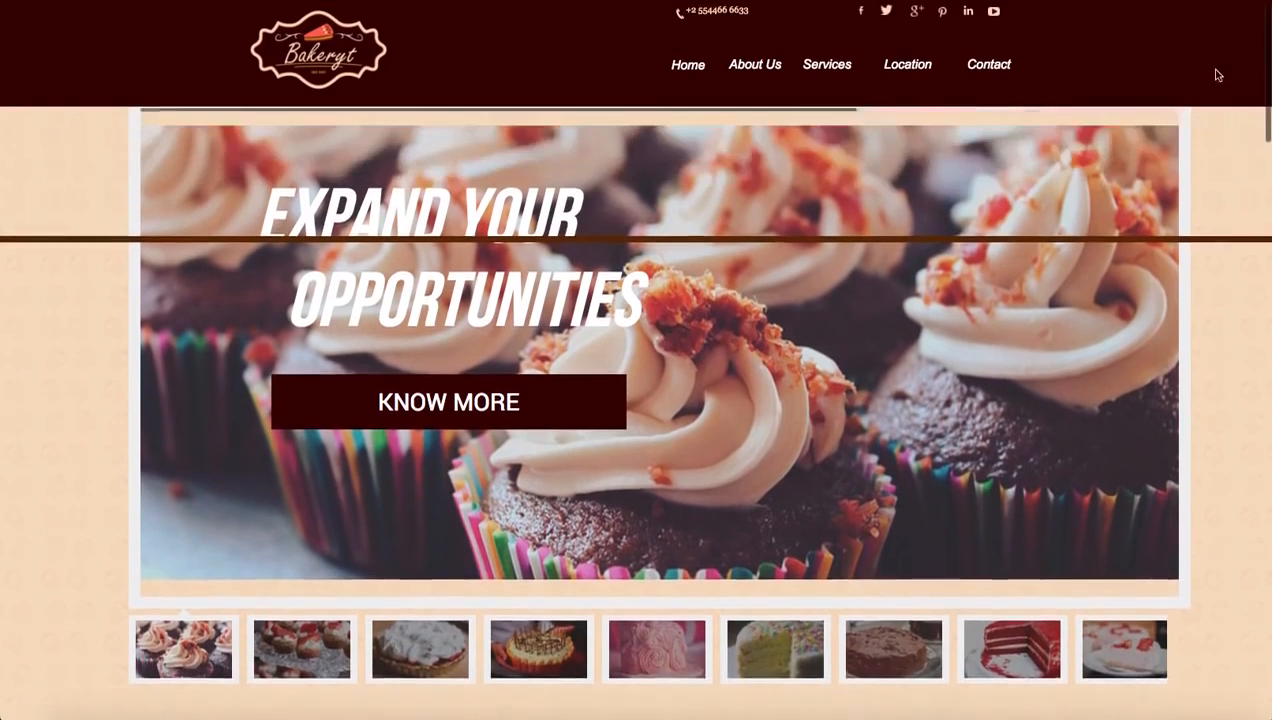
scroll(1210, 100, "down", 5)
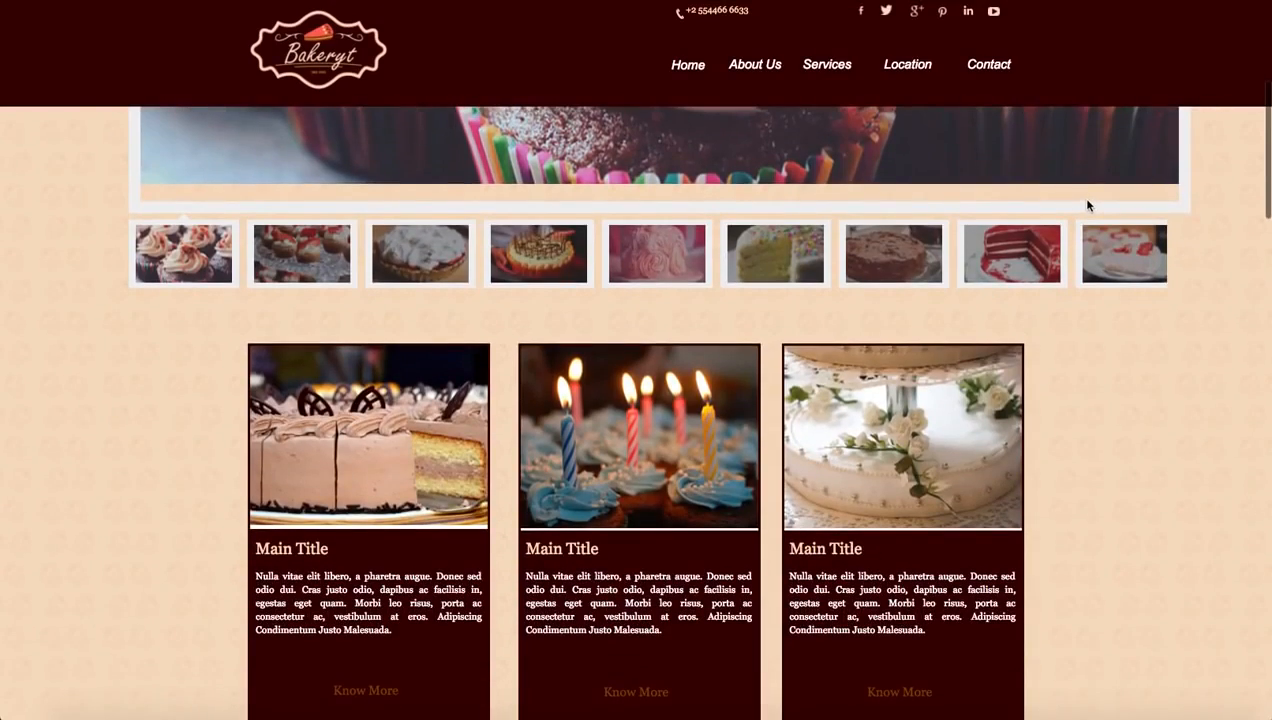
scroll(1088, 205, "down", 2)
scroll(1088, 205, "up", 6)
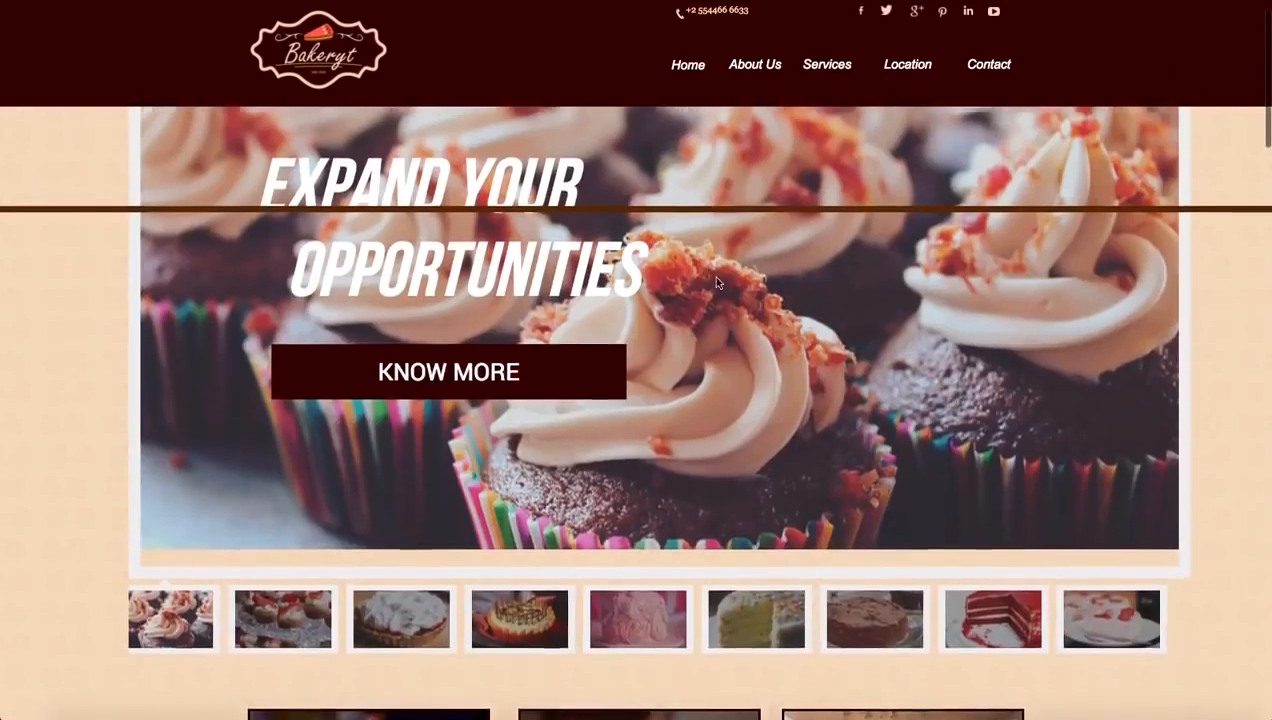
scroll(700, 265, "up", 1)
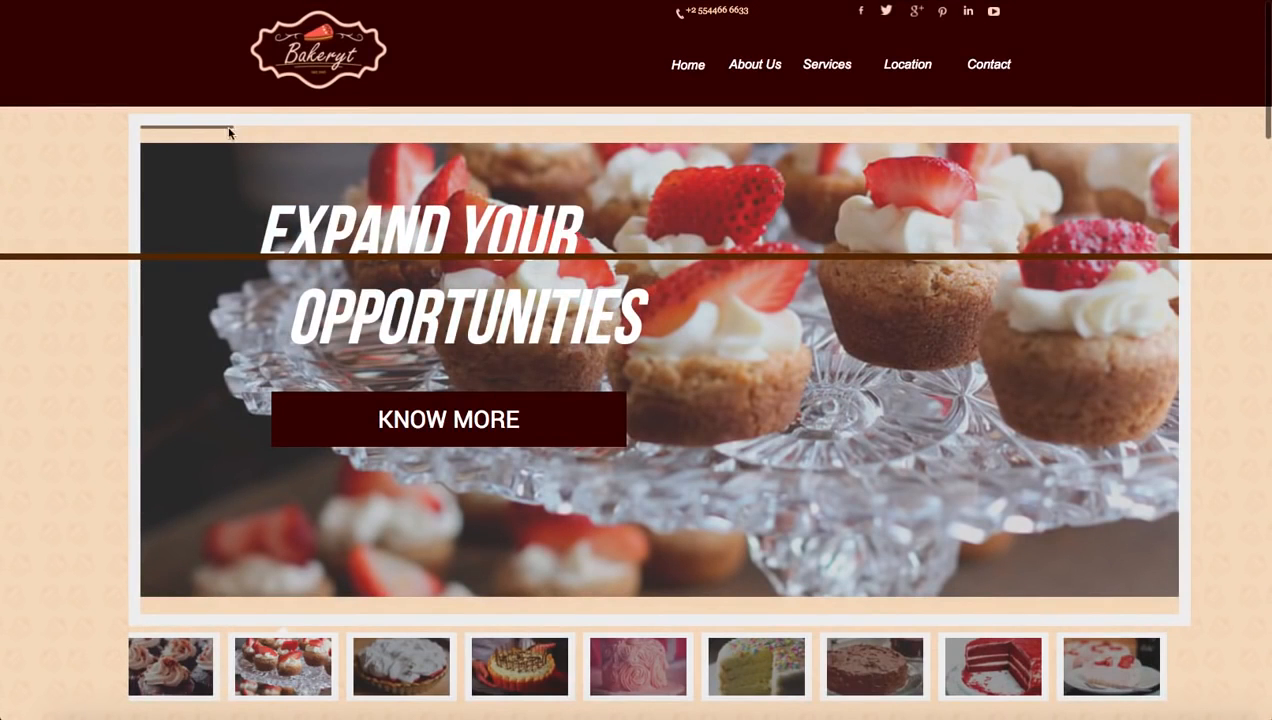
left_click(384, 668)
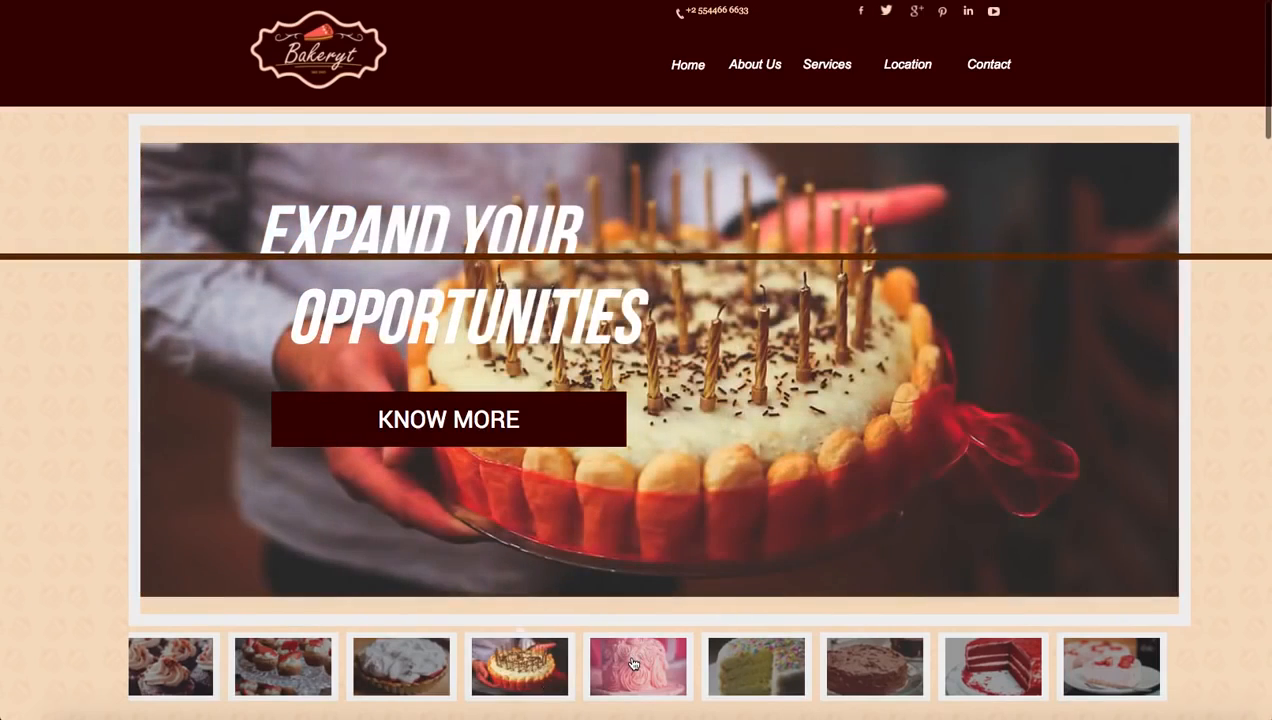
left_click(624, 656)
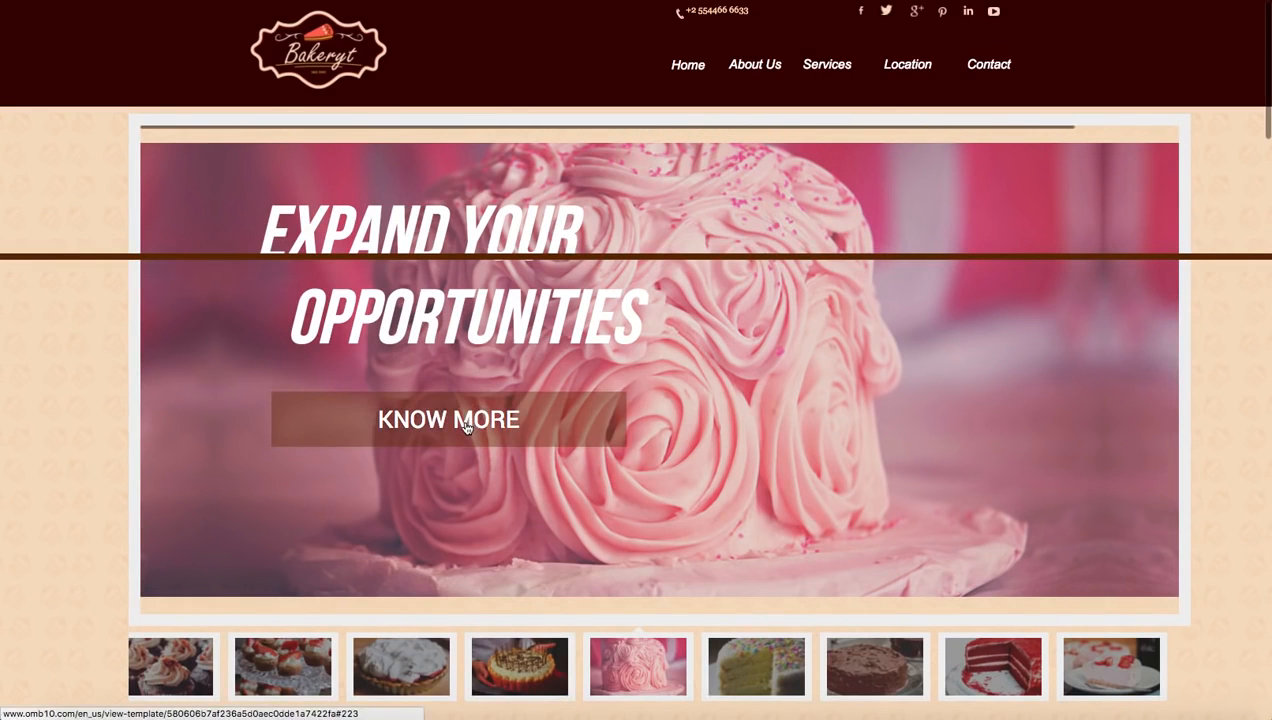
Examine the bakery preview's About Us, Services, Location and Contact sections using the site's own navigation
scroll(467, 427, "down", 15)
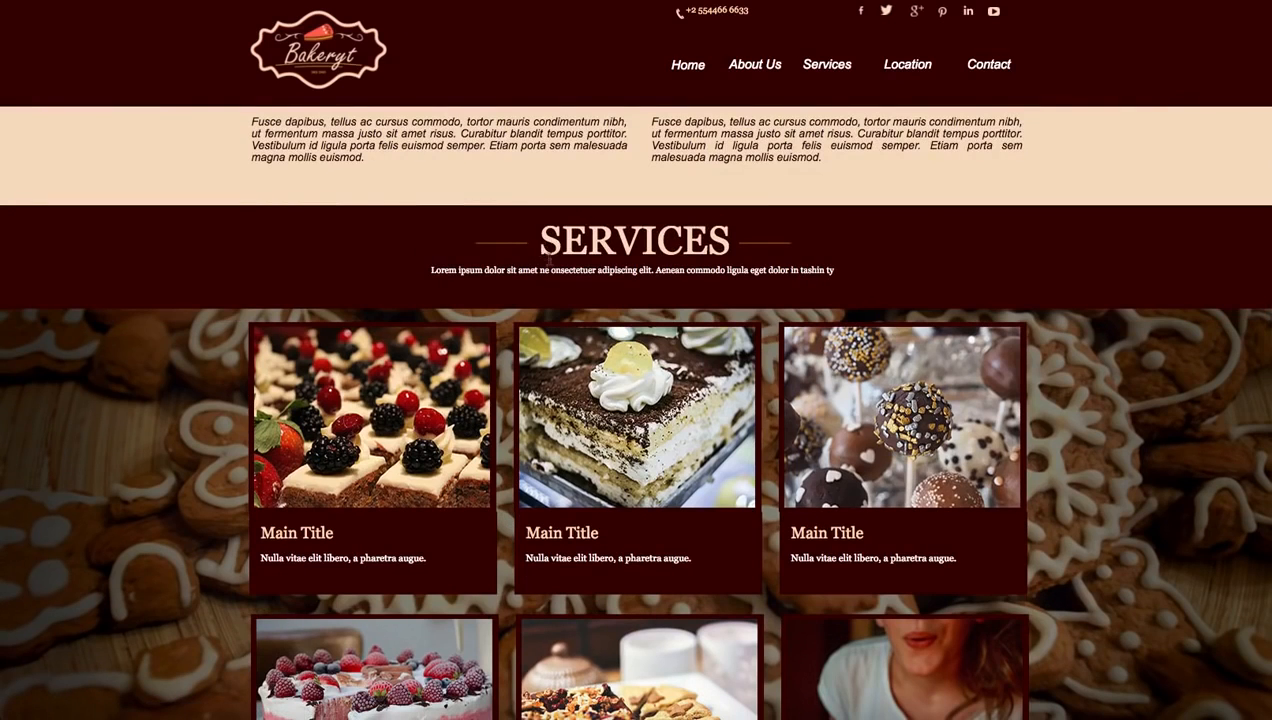
scroll(547, 256, "down", 1)
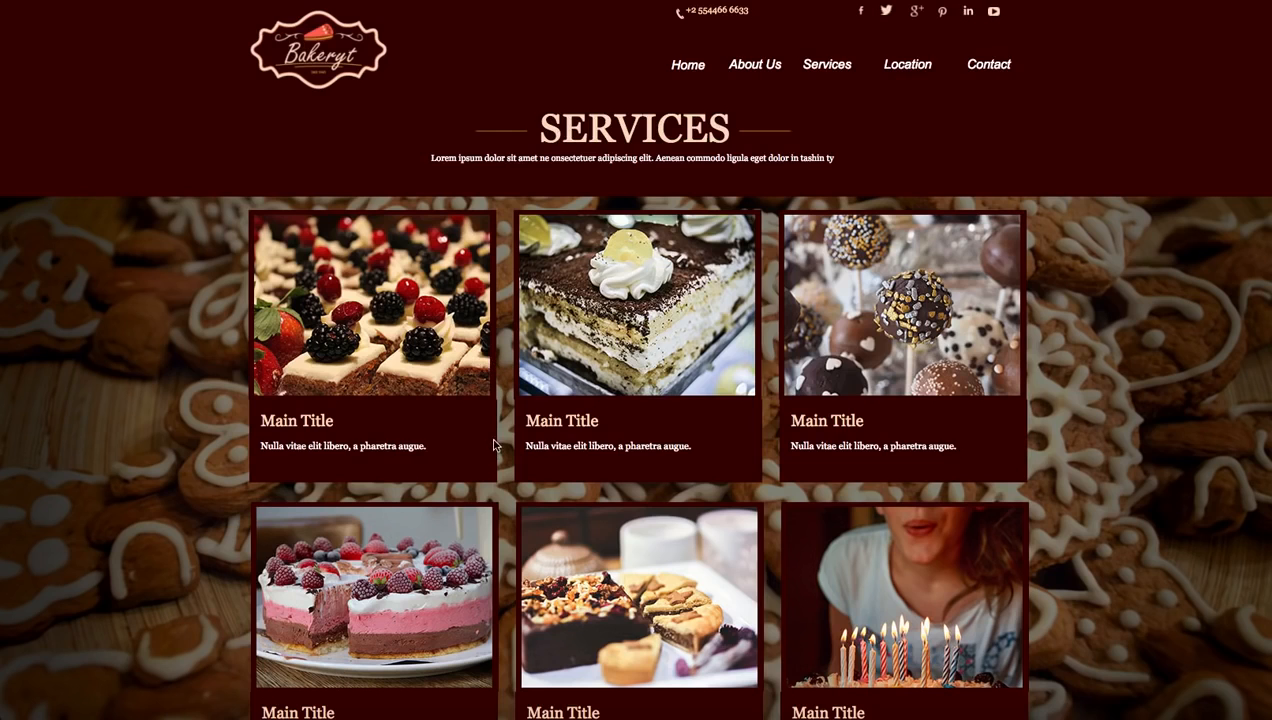
left_click(748, 67)
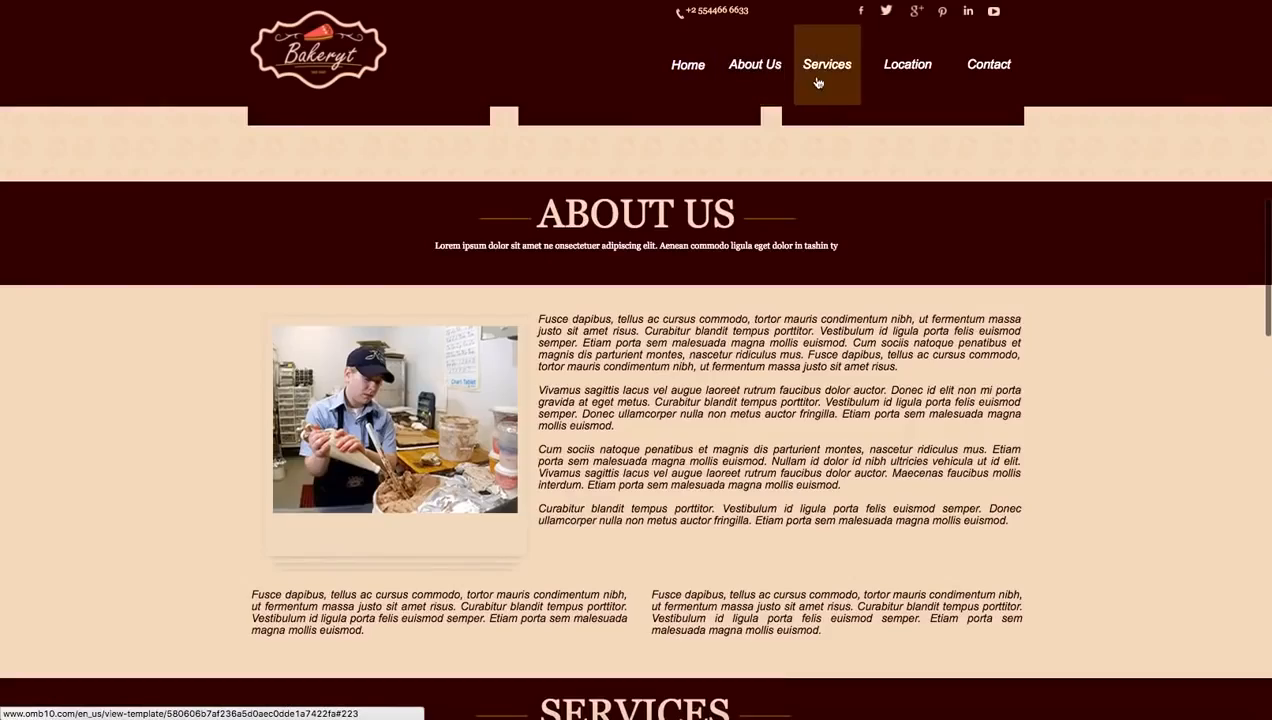
left_click(820, 80)
left_click(886, 79)
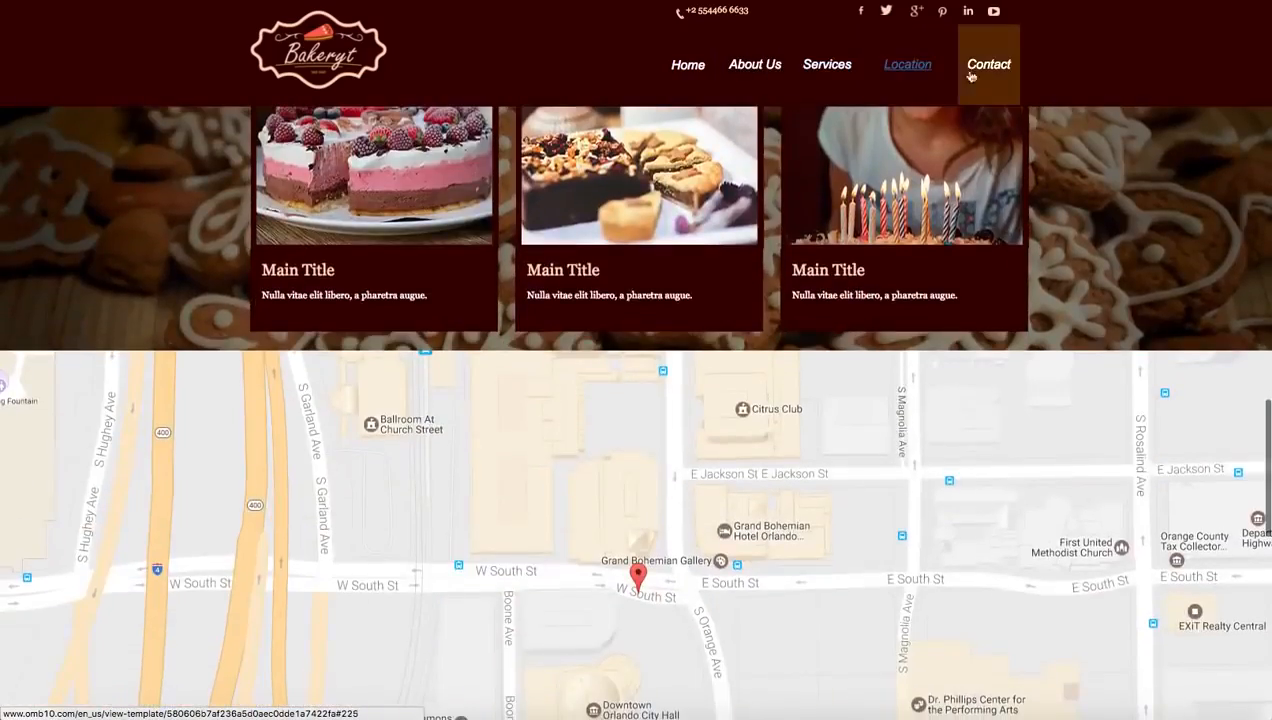
left_click(980, 76)
scroll(948, 222, "up", 15)
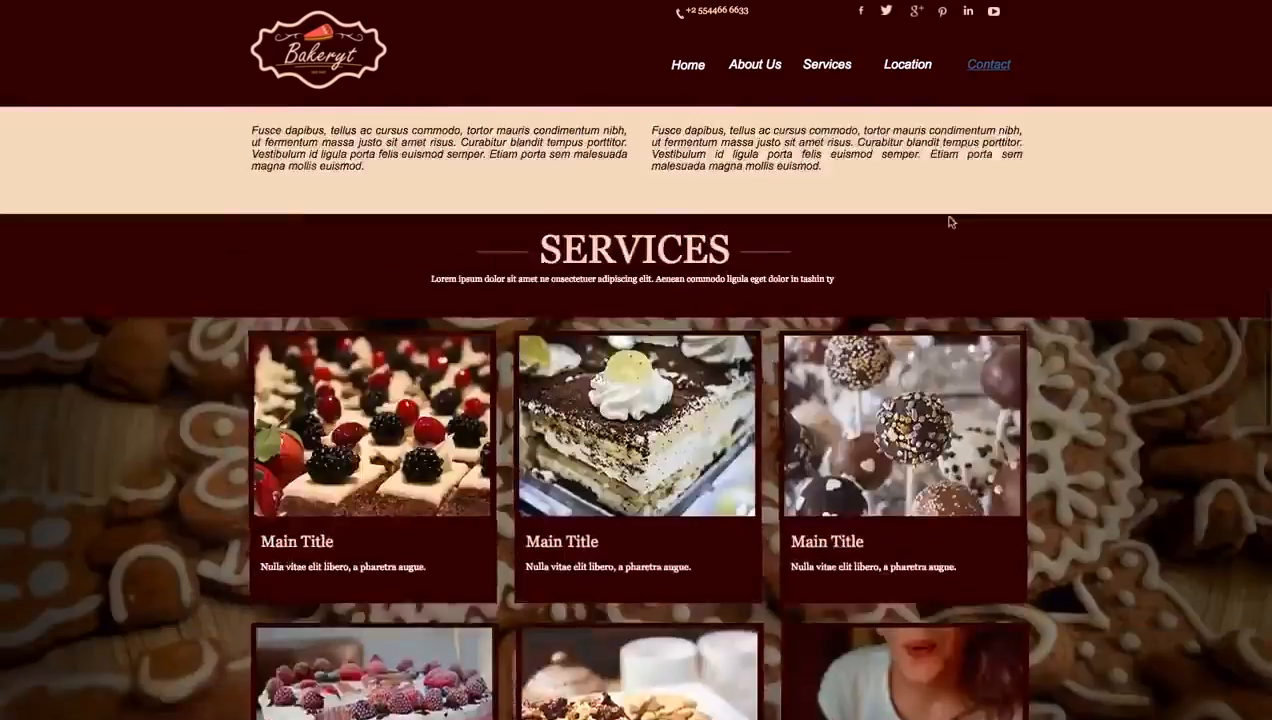
scroll(948, 222, "up", 5)
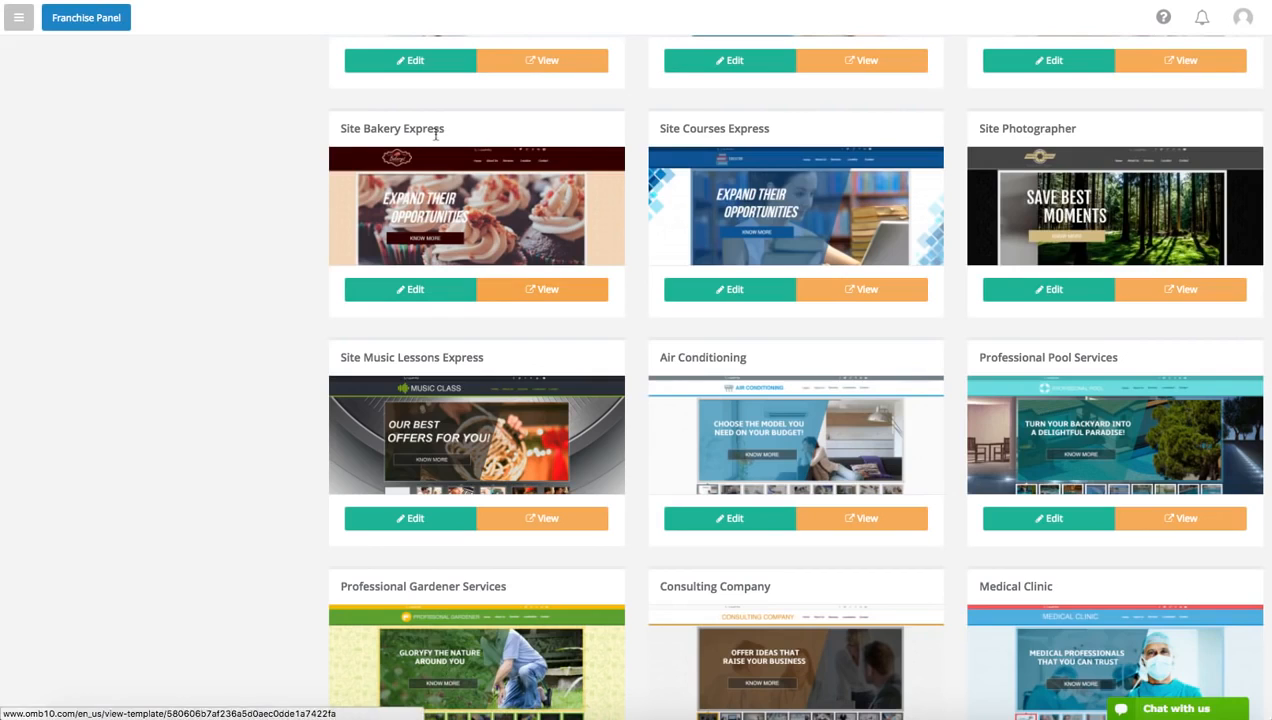
Open the Site Bakery Express template for editing and move the brown horizontal line slightly down, just below EXPAND YOUR
left_click(416, 290)
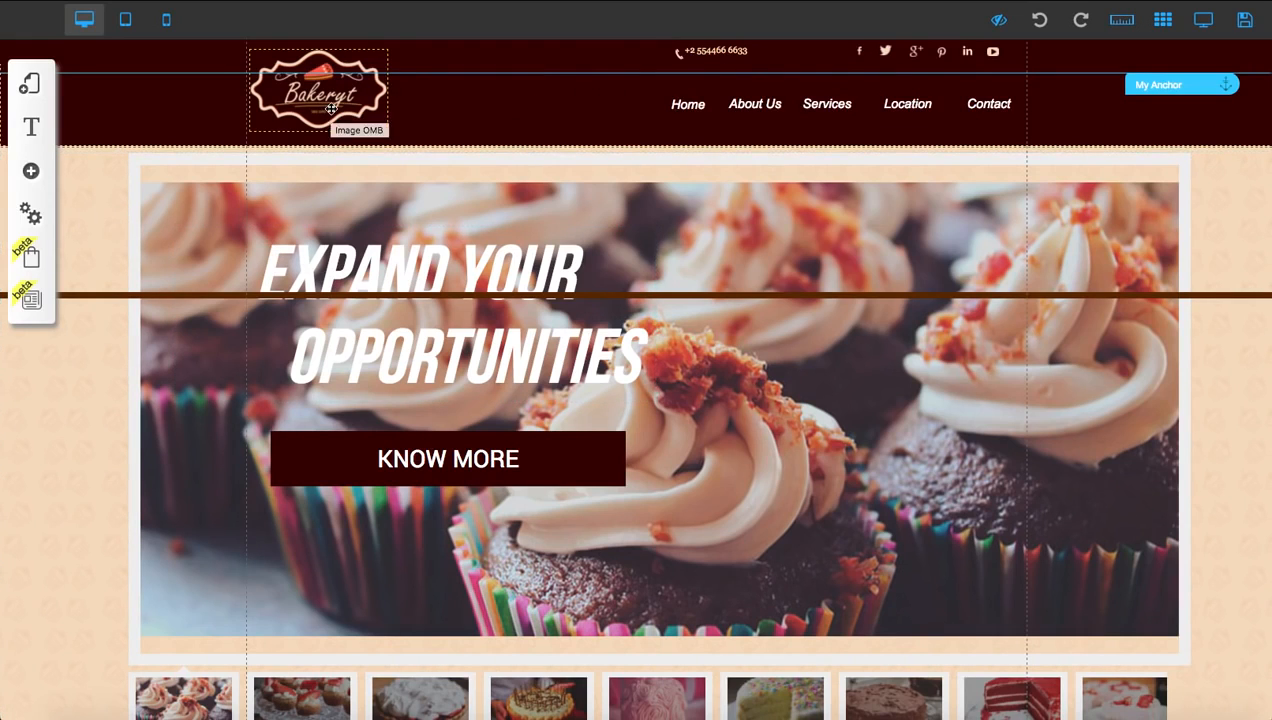
left_click(796, 294)
mouse_move(801, 295)
left_mouse_down()
mouse_move(806, 316)
mouse_move(806, 305)
left_mouse_up()
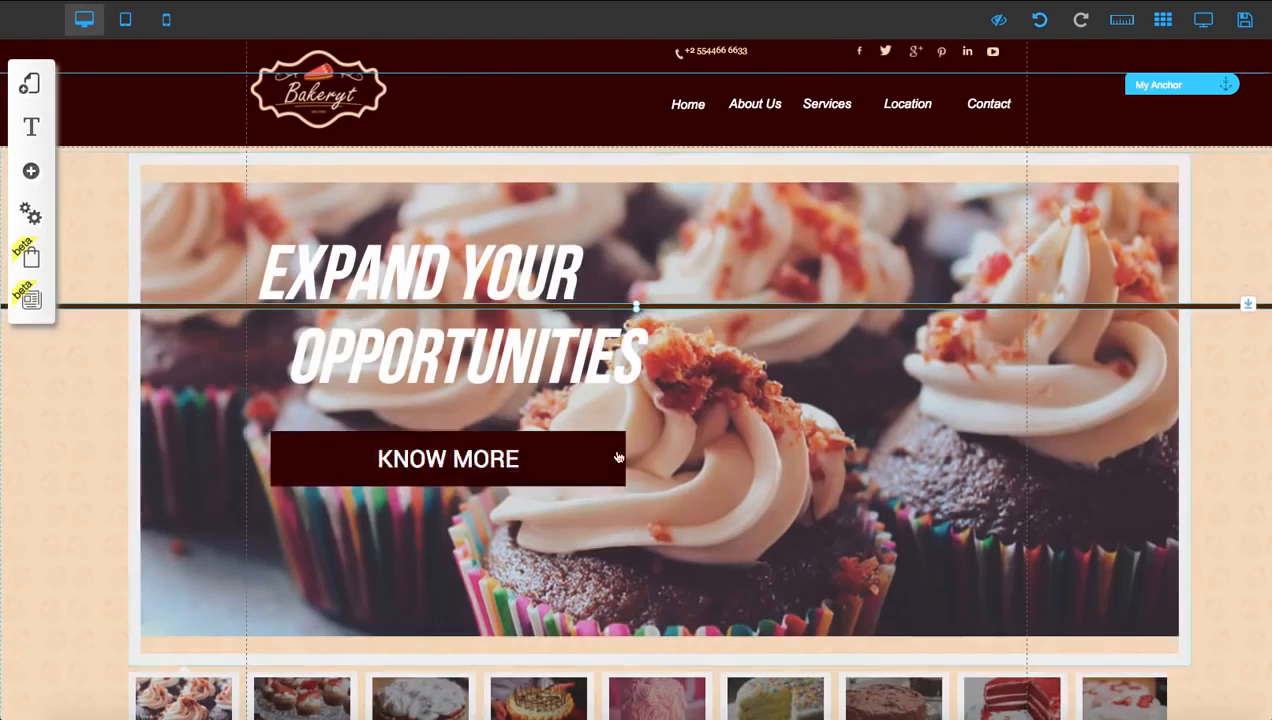
Try moving the KNOW MORE button toward the right side of the banner, and undo that move
left_click_drag(617, 457, 988, 468)
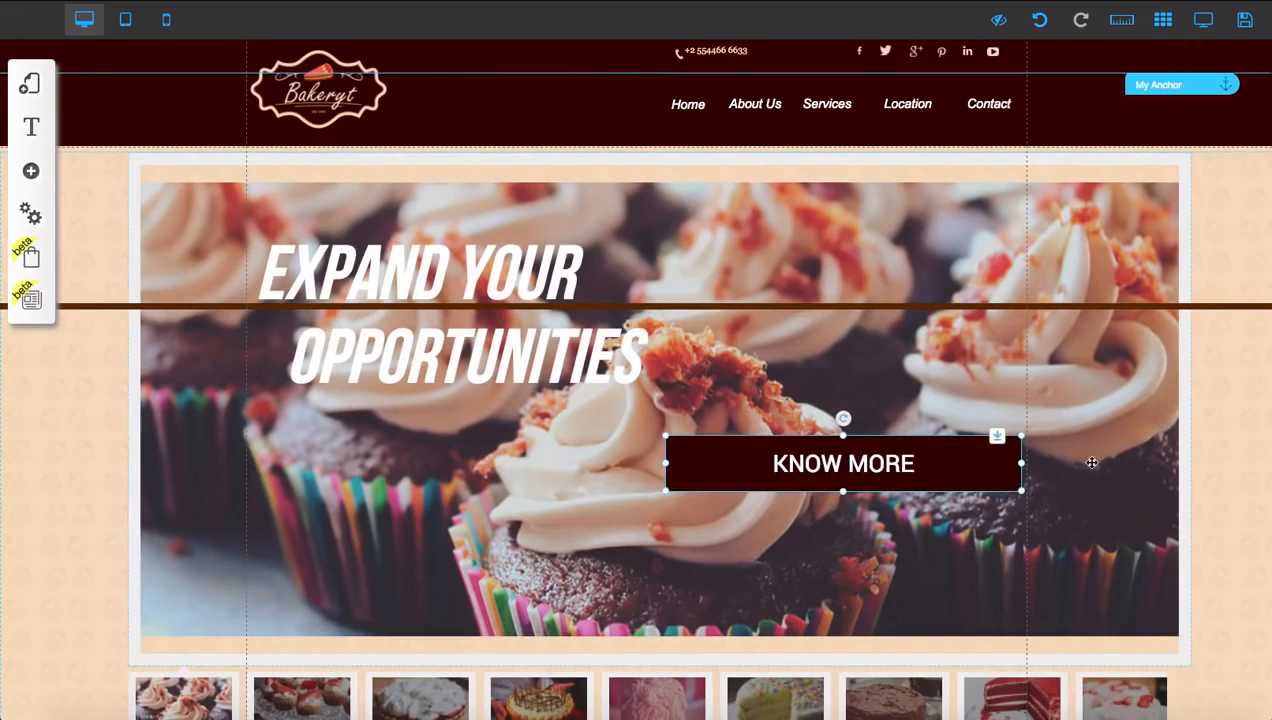
left_click(1041, 21)
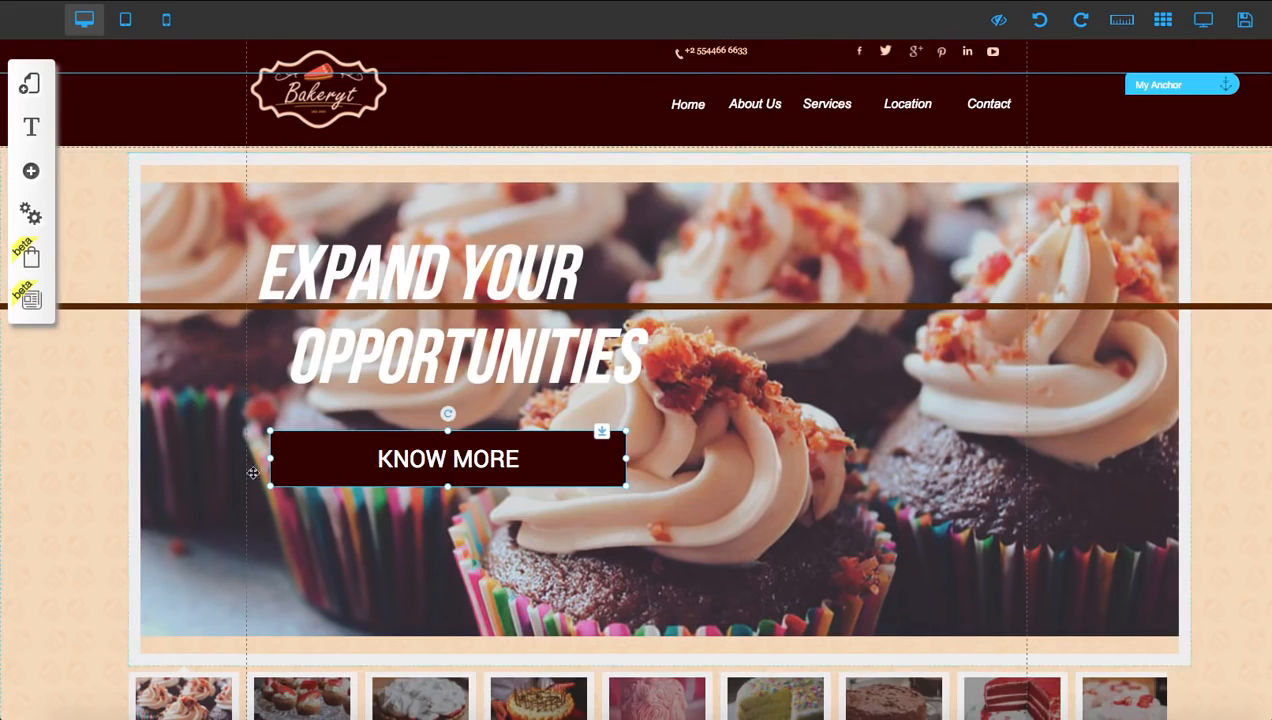
Move the brown horizontal line a little further down, between the EXPAND YOUR and OPPORTUNITIES headings
left_click_drag(365, 509, 515, 428)
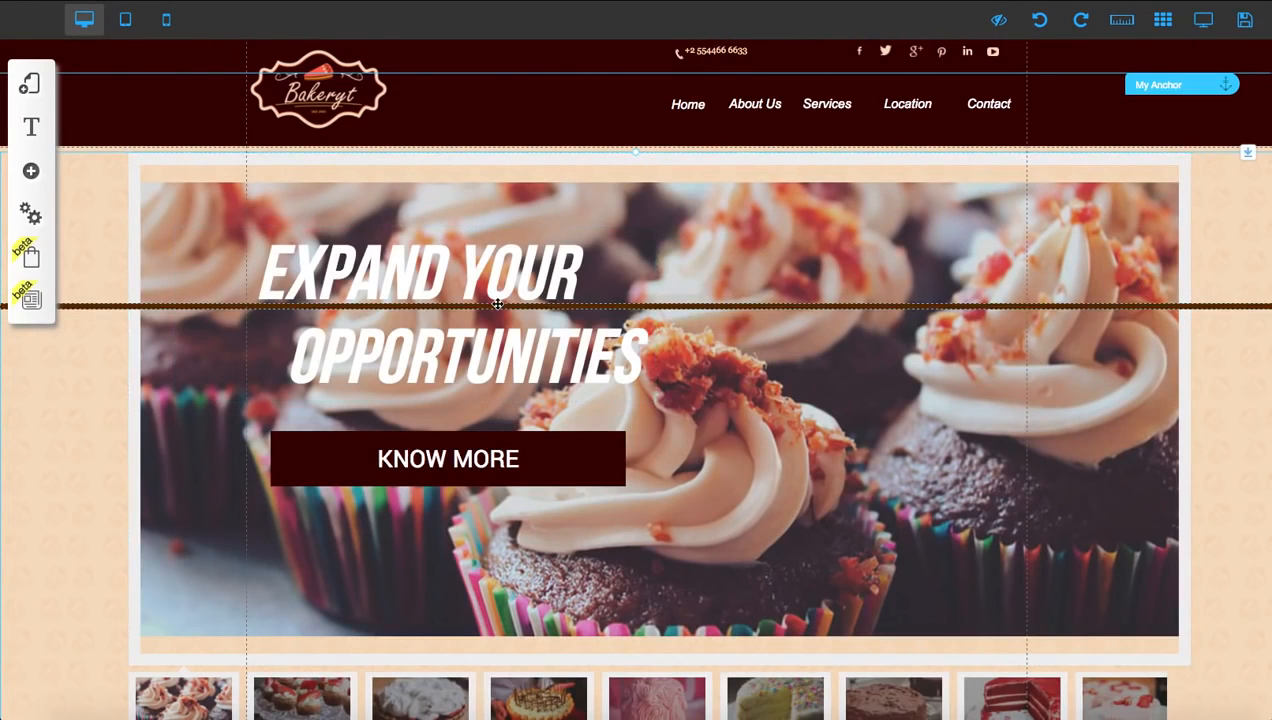
left_click_drag(496, 303, 496, 314)
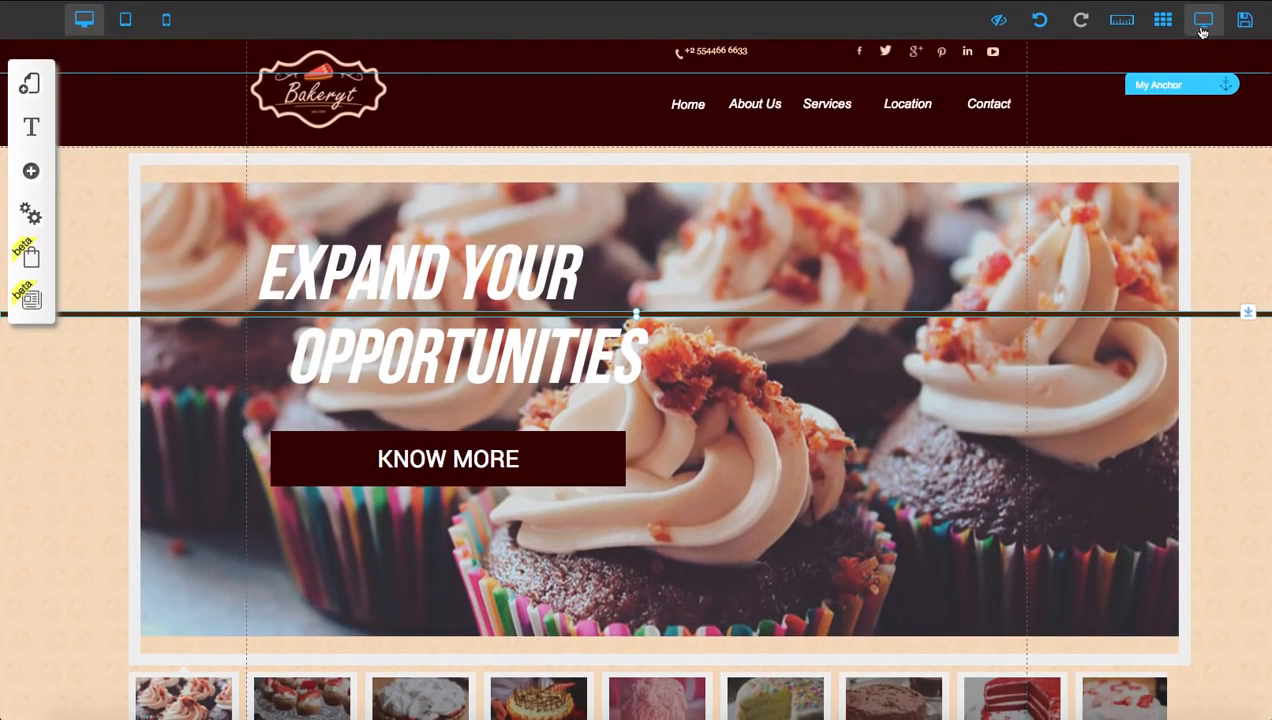
Preview the edited bakery page in desktop view and check its banner, slideshow thumbnails and the content below
left_click(1222, 29)
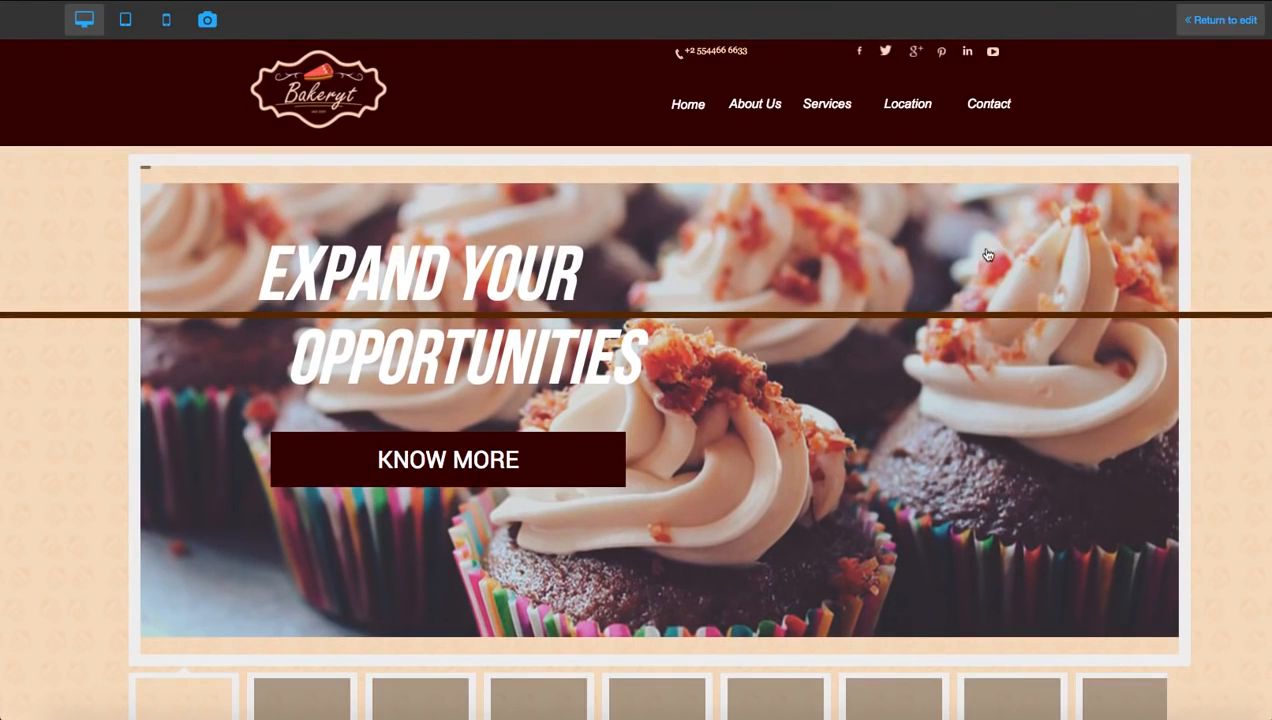
scroll(975, 281, "down", 2)
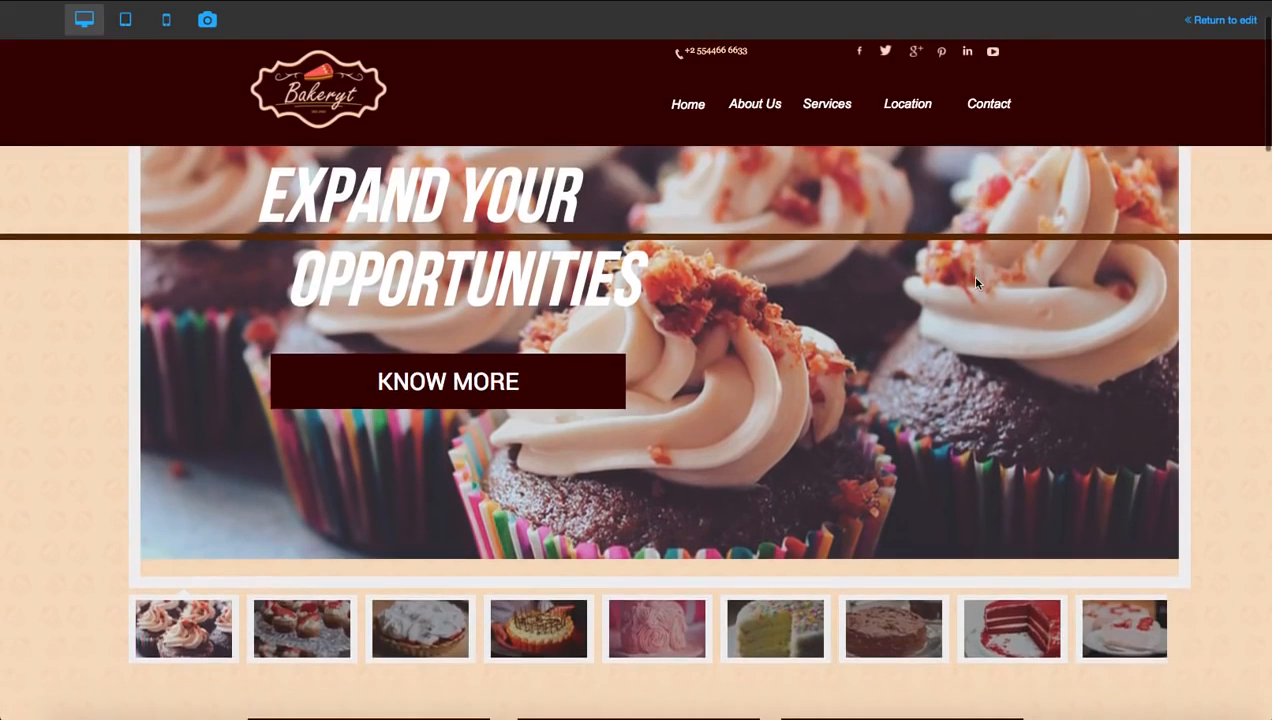
scroll(441, 499, "down", 5)
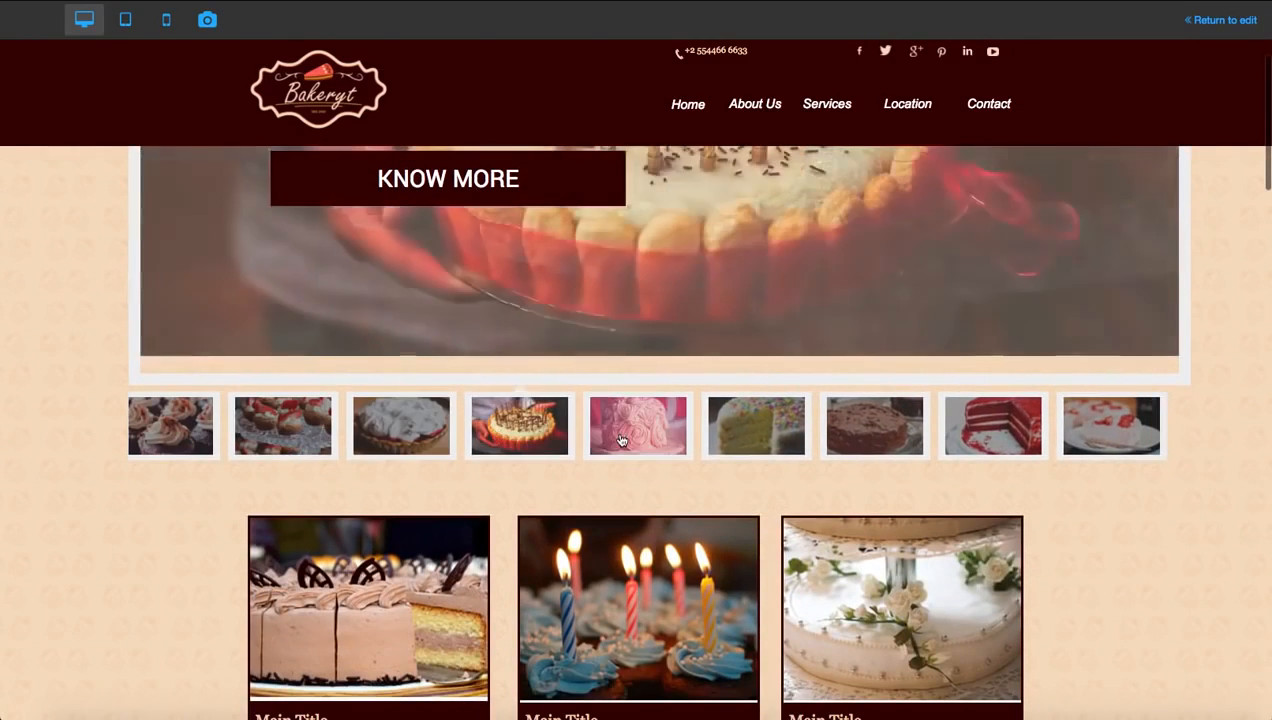
scroll(673, 427, "up", 8)
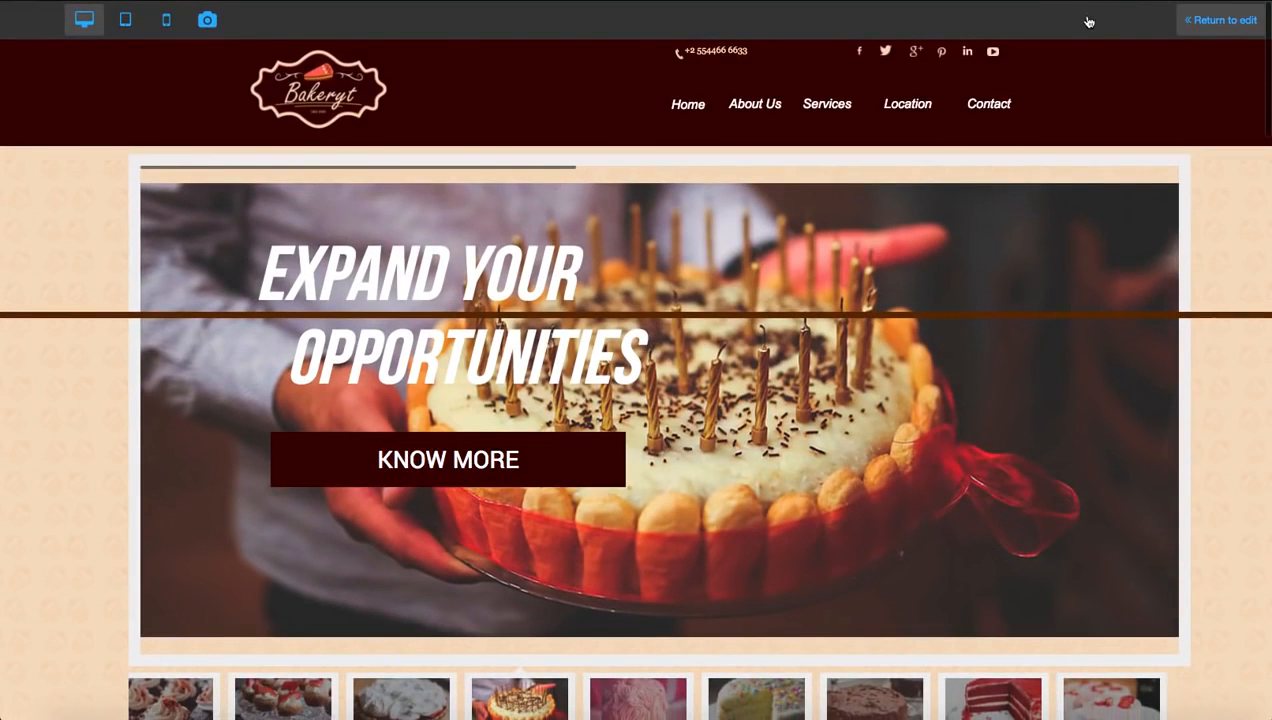
Return from the preview to editing and change the banner button's text from KNOW MORE to LEARN MORE
left_click(1222, 20)
left_click(429, 474)
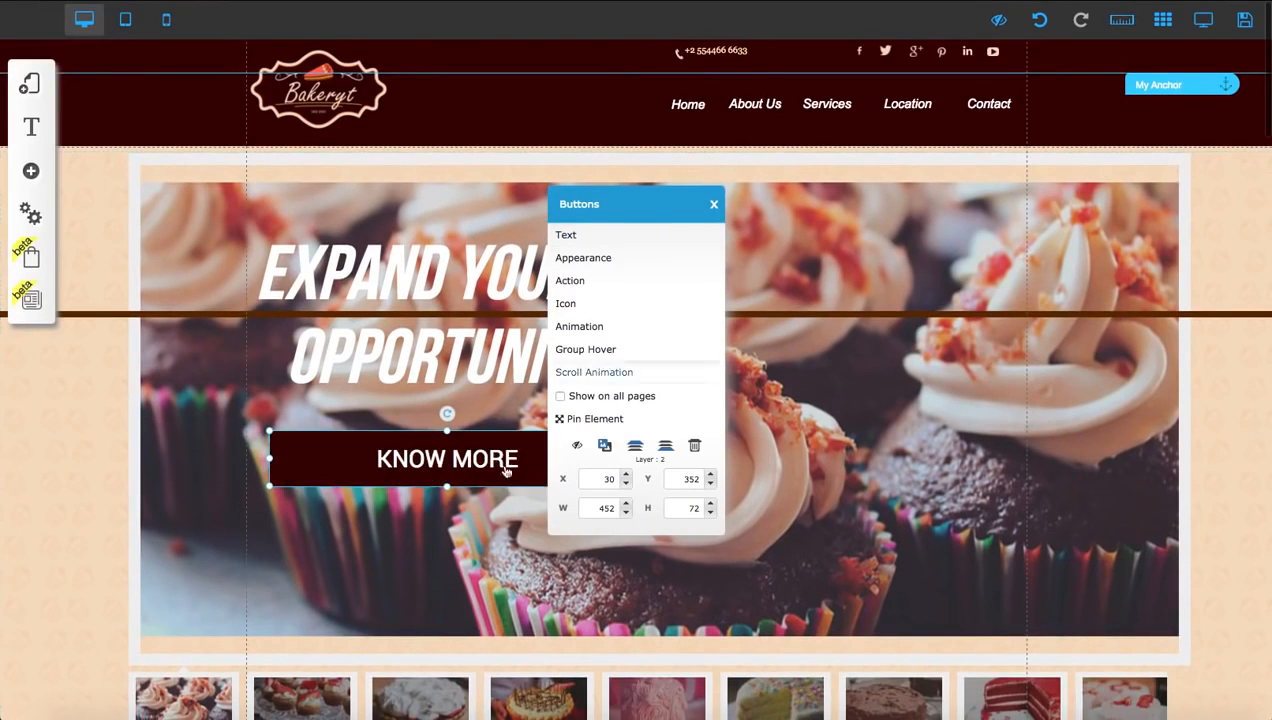
left_click(566, 235)
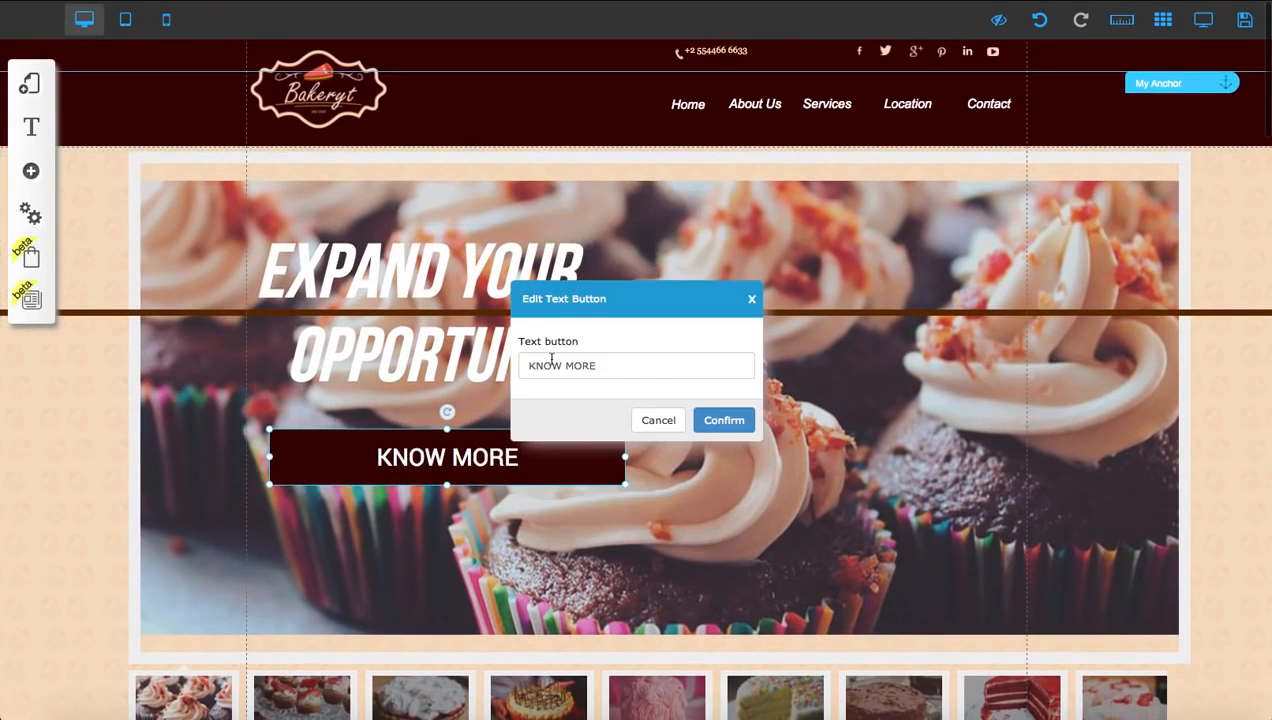
left_click_drag(560, 365, 501, 365)
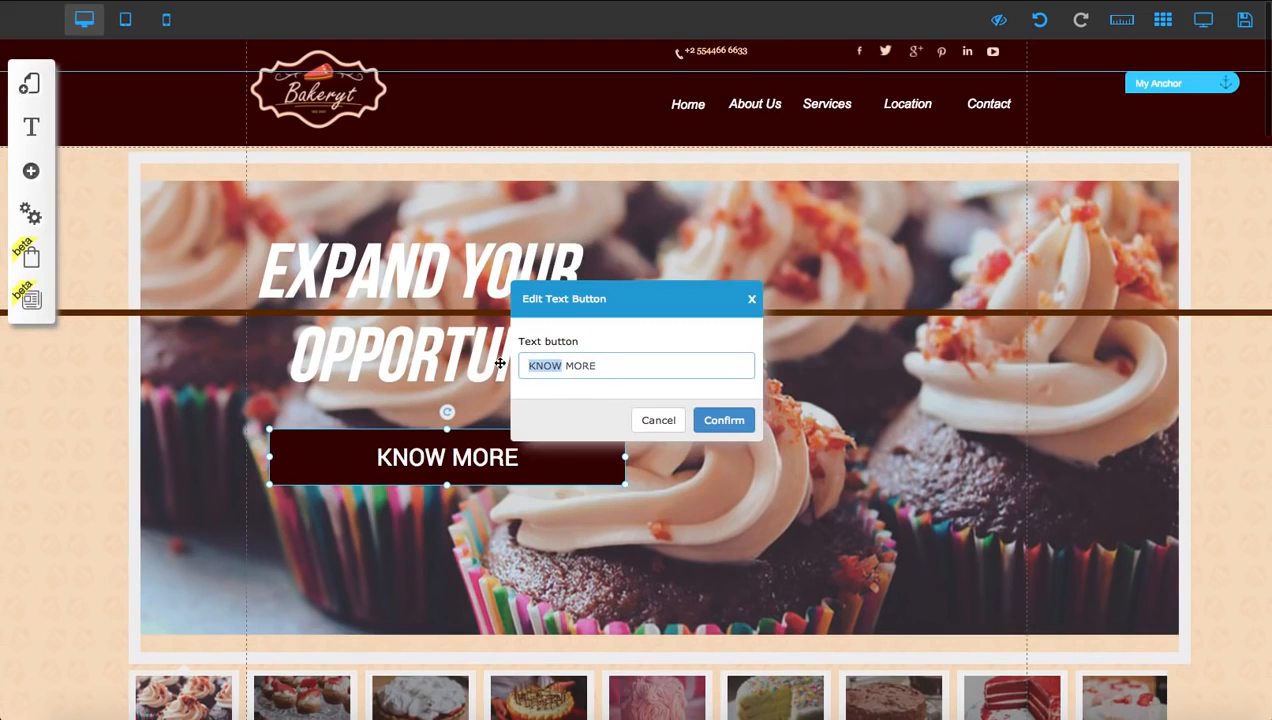
type("LEARN")
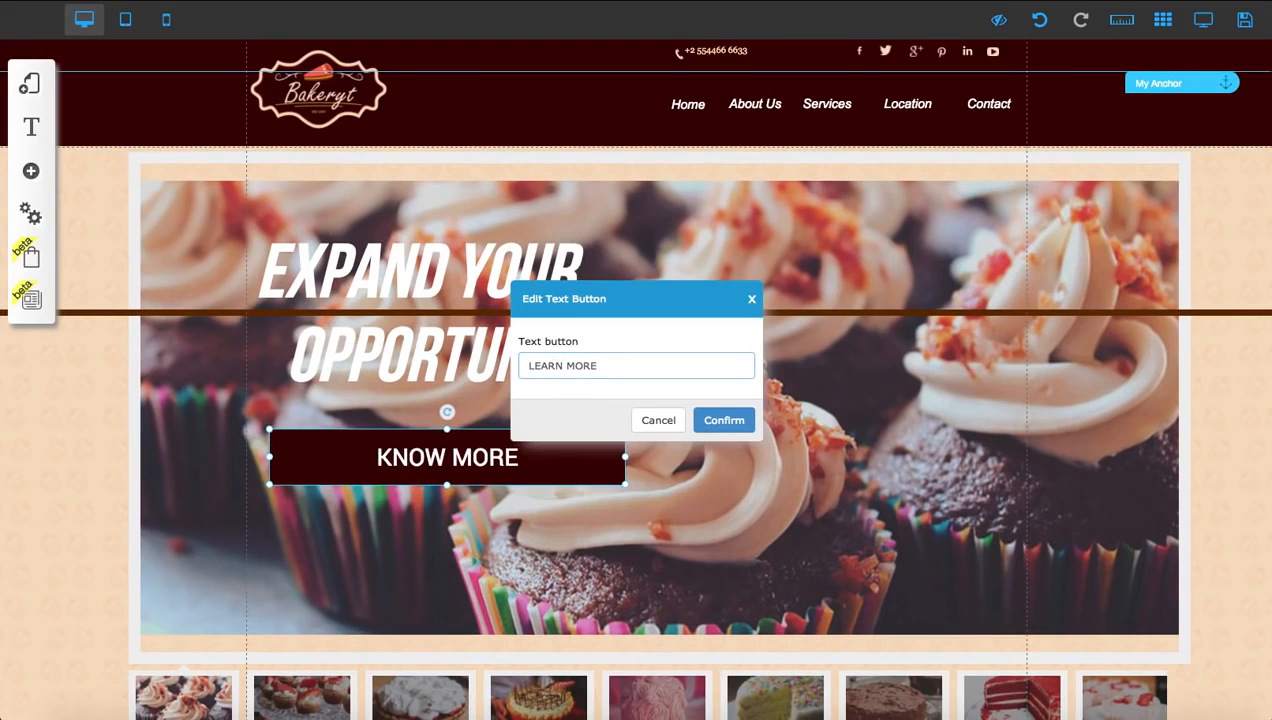
left_click(704, 420)
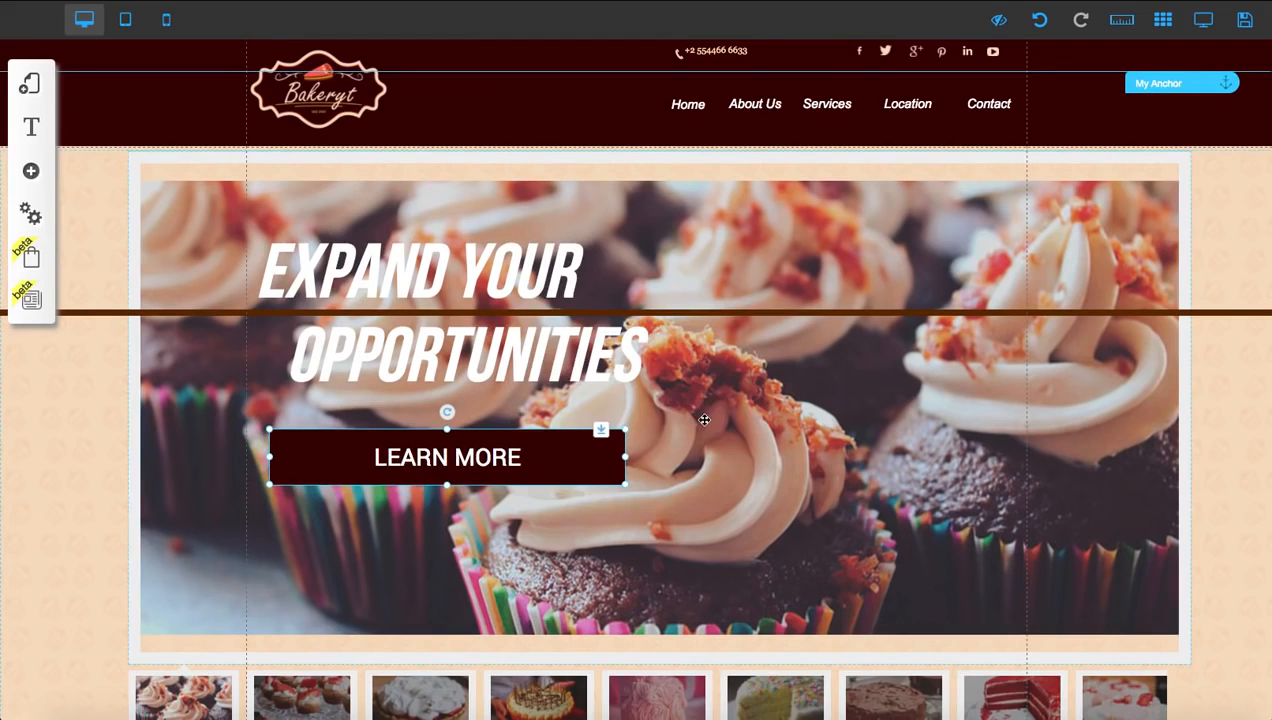
Move the header's navigation menu closer to the Bakeryt logo, keeping it on the same line
left_click(424, 487)
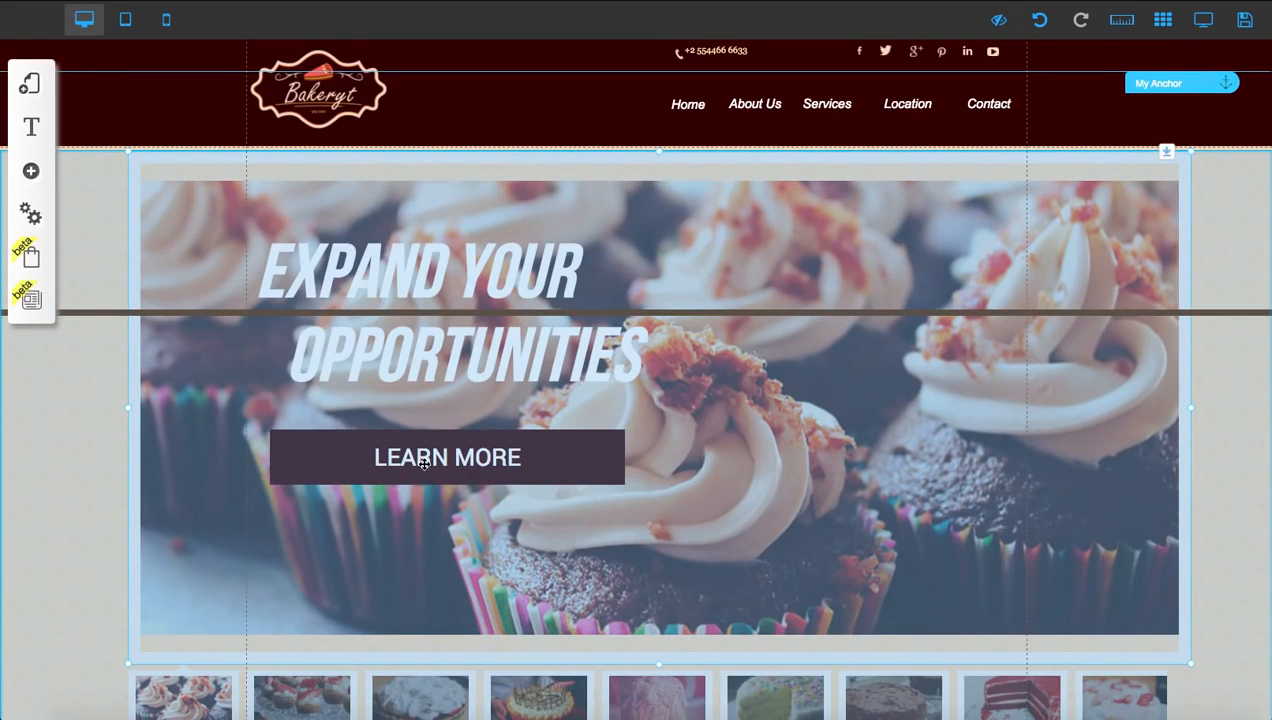
left_click(424, 463)
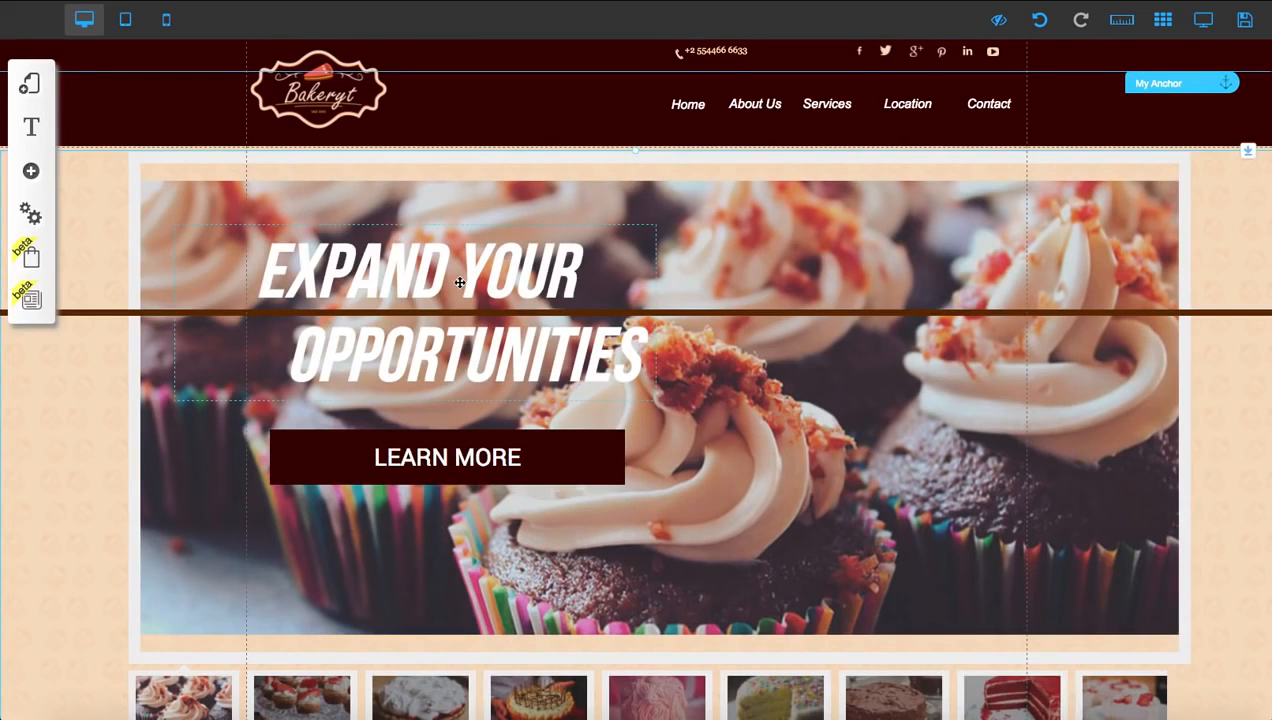
left_click(1018, 119)
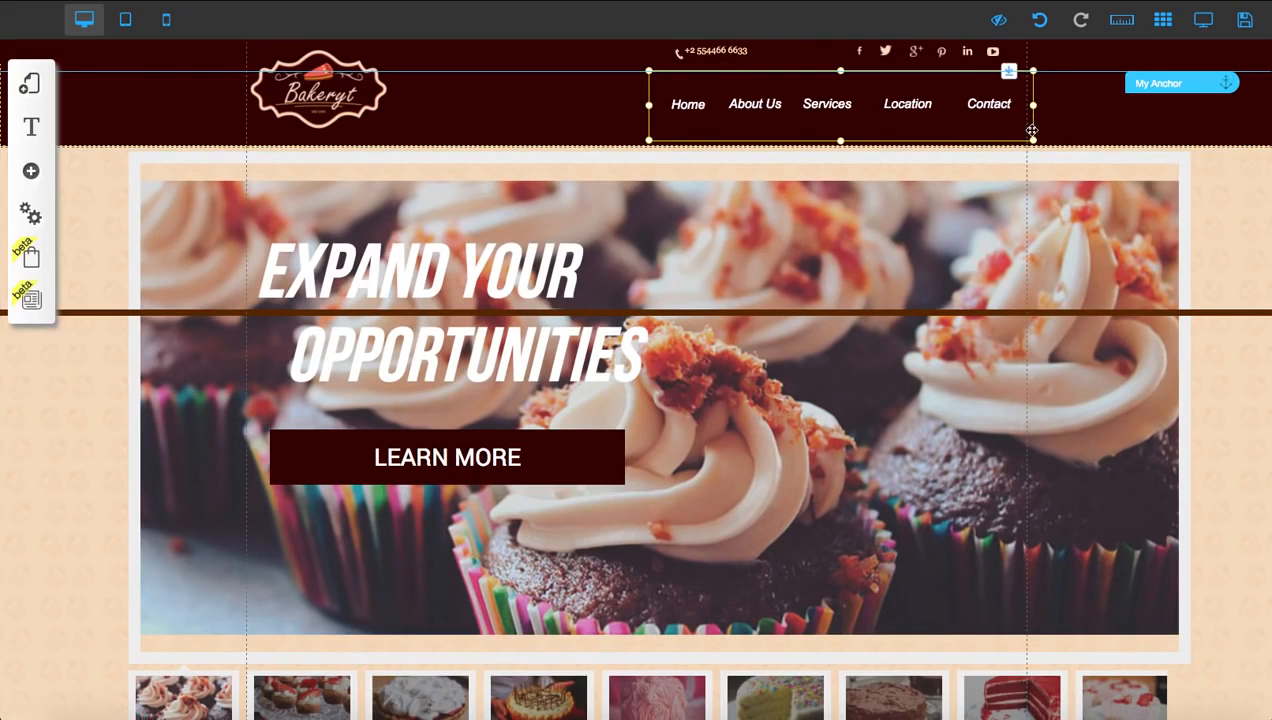
left_click_drag(1032, 130, 818, 131)
Try deleting the header's phone number and the thin banner strip behind it, and undo the deletions
left_click(707, 50)
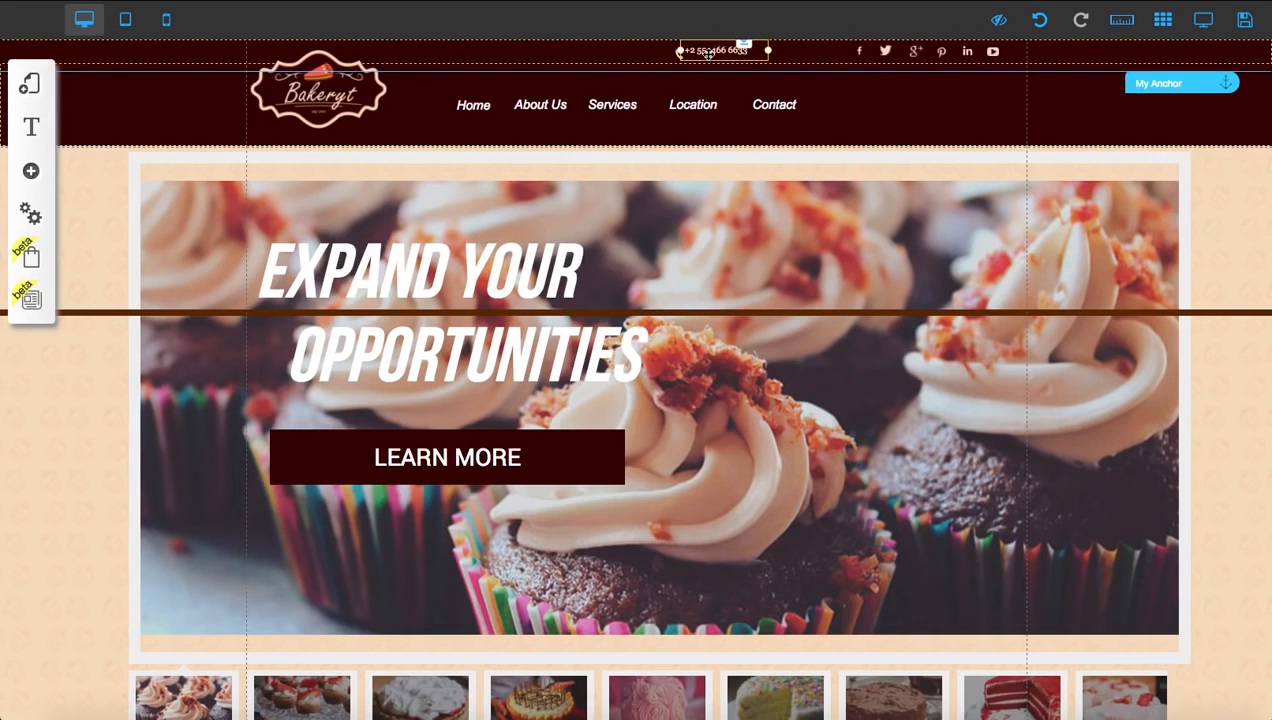
double_click(708, 52)
left_click(690, 392)
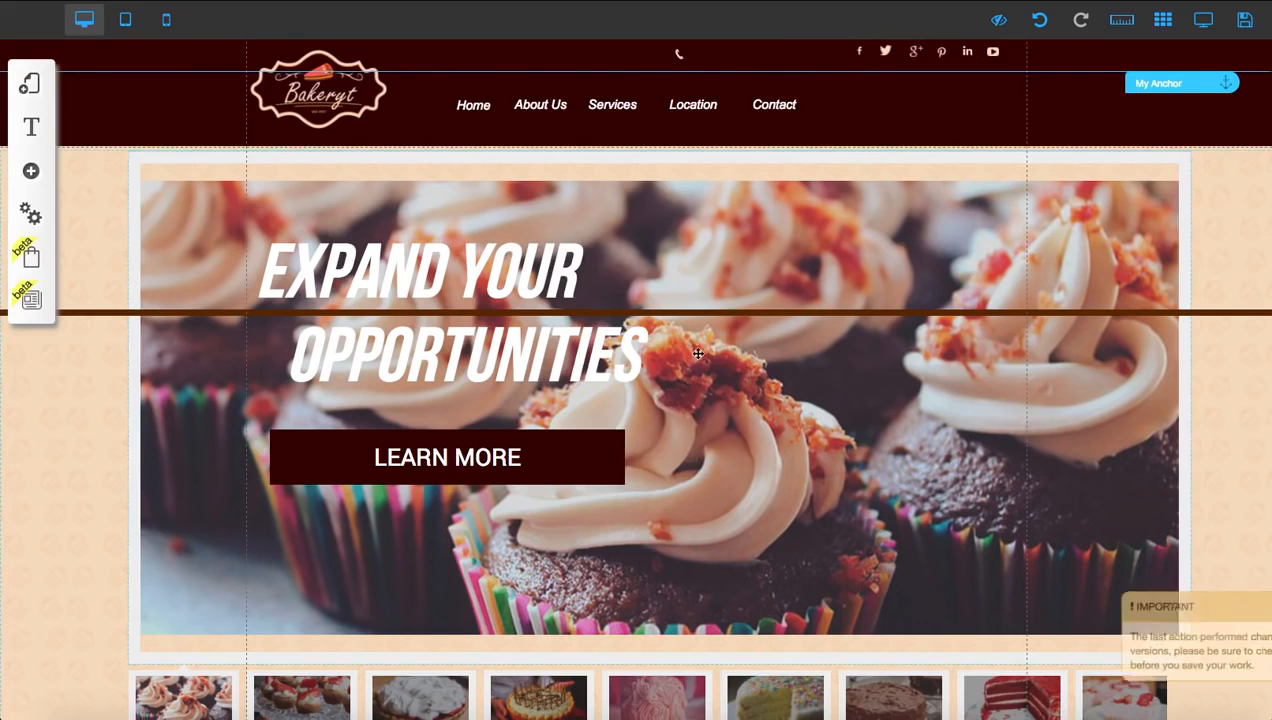
double_click(680, 53)
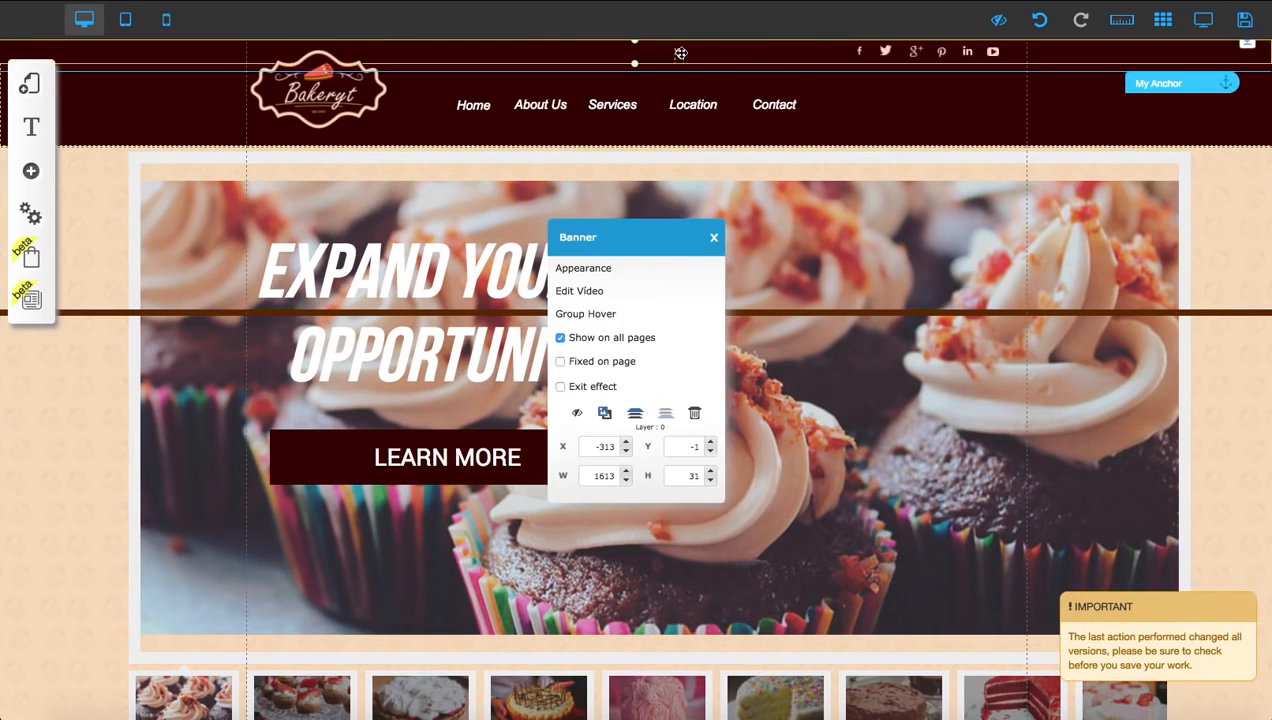
left_click(694, 413)
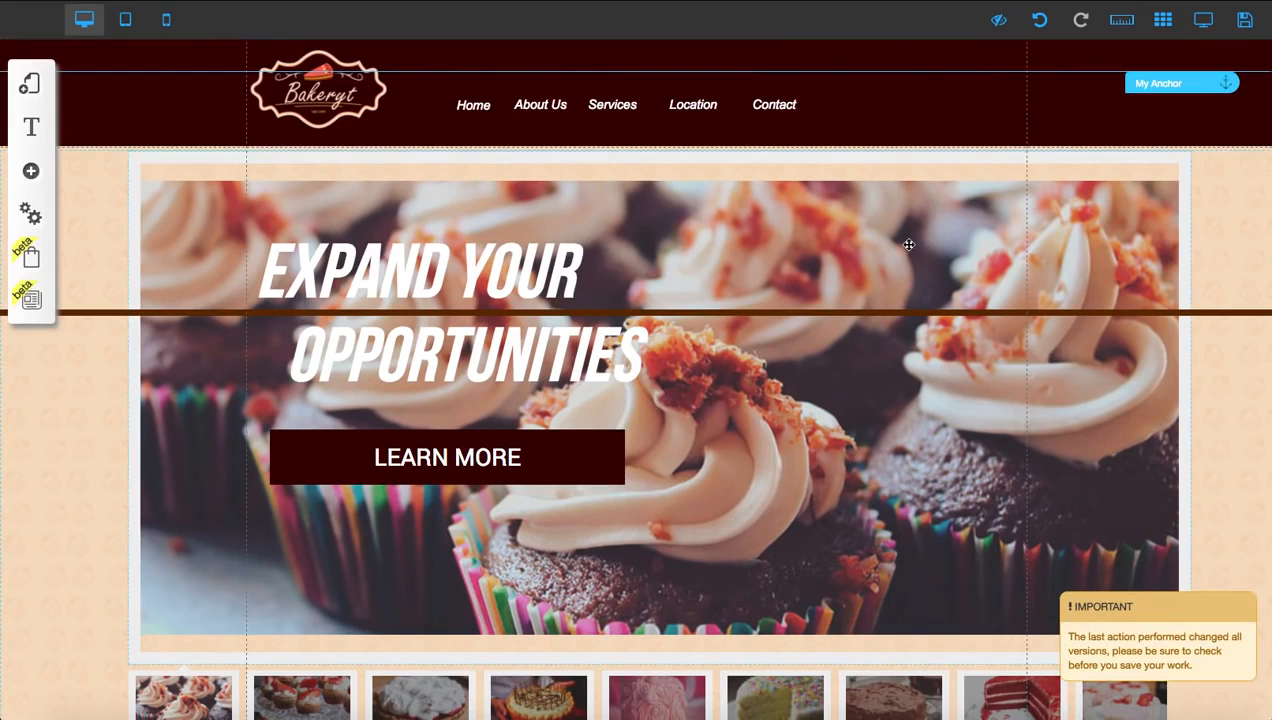
left_click(1036, 20)
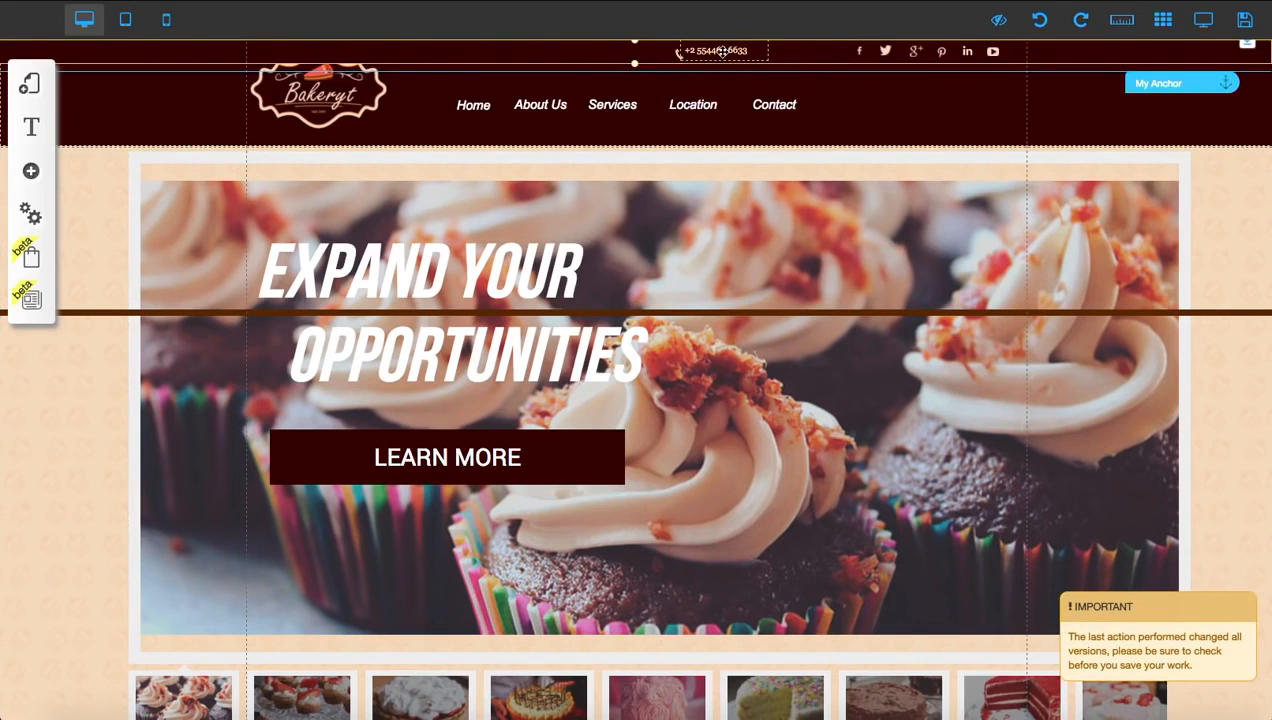
Delete the phone number text and the small phone icon beside it from the header
left_click_drag(720, 52, 930, 120)
double_click(930, 120)
left_click(702, 394)
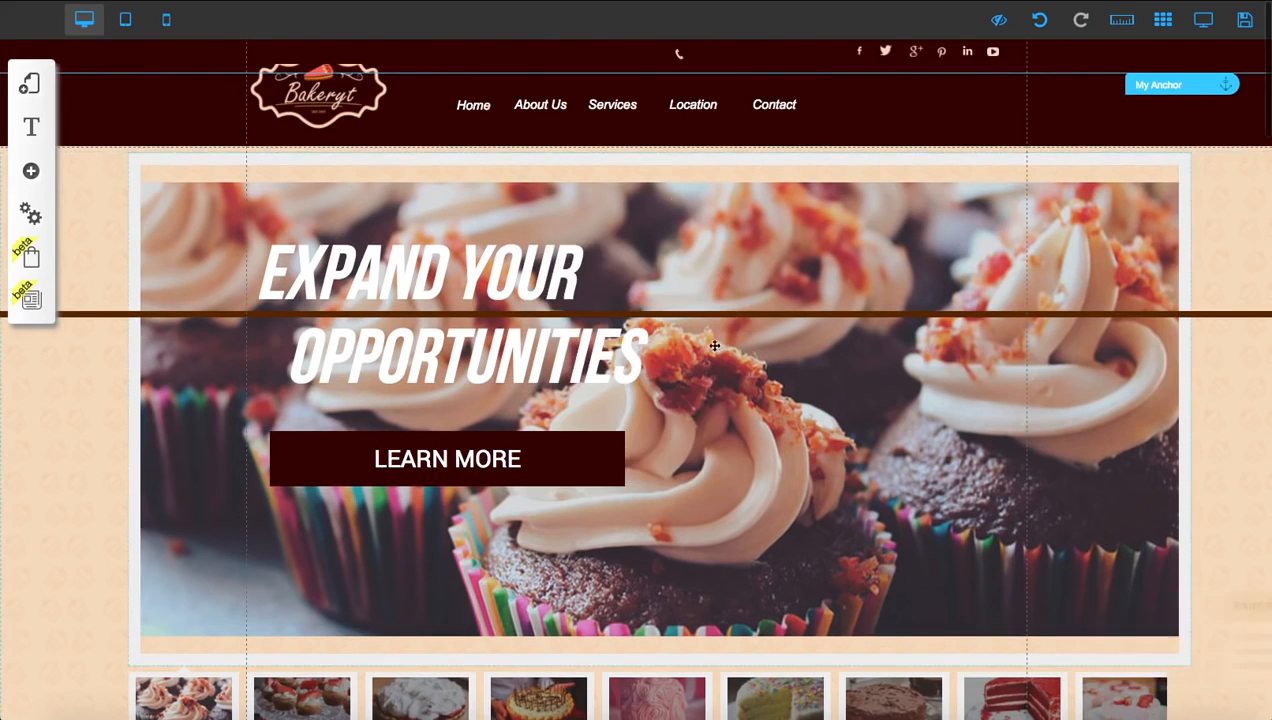
double_click(680, 55)
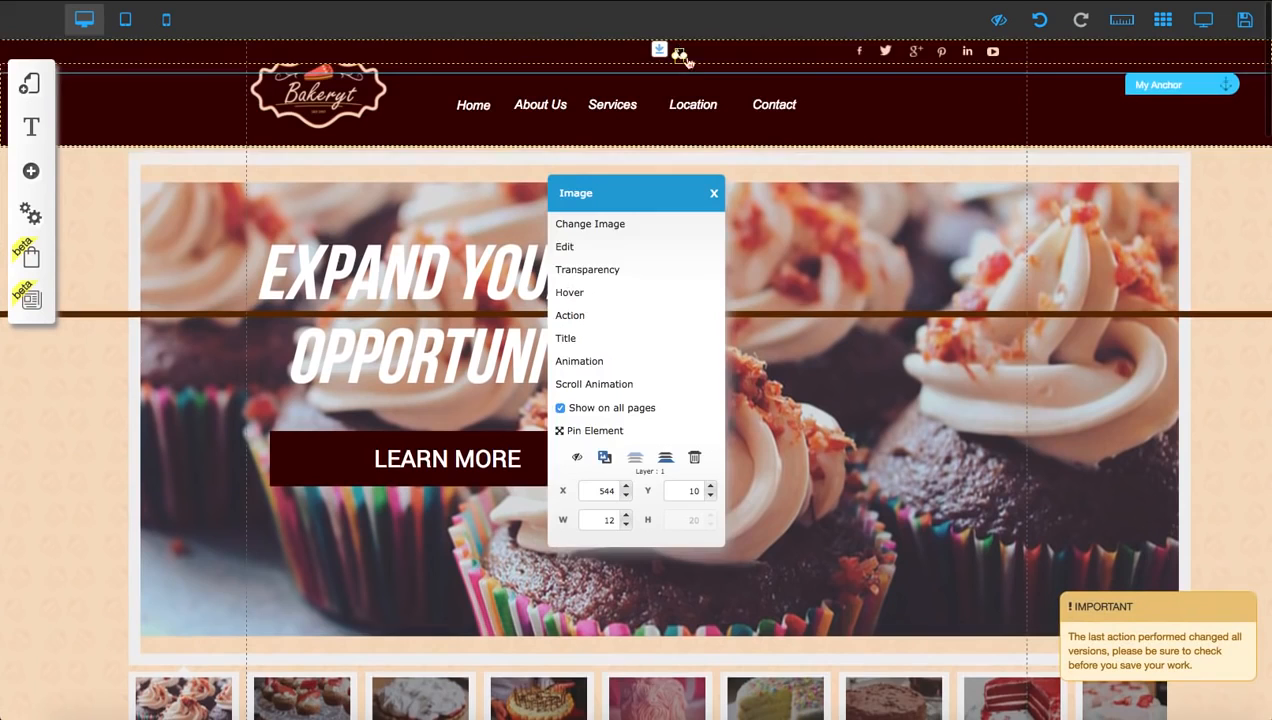
left_click(694, 457)
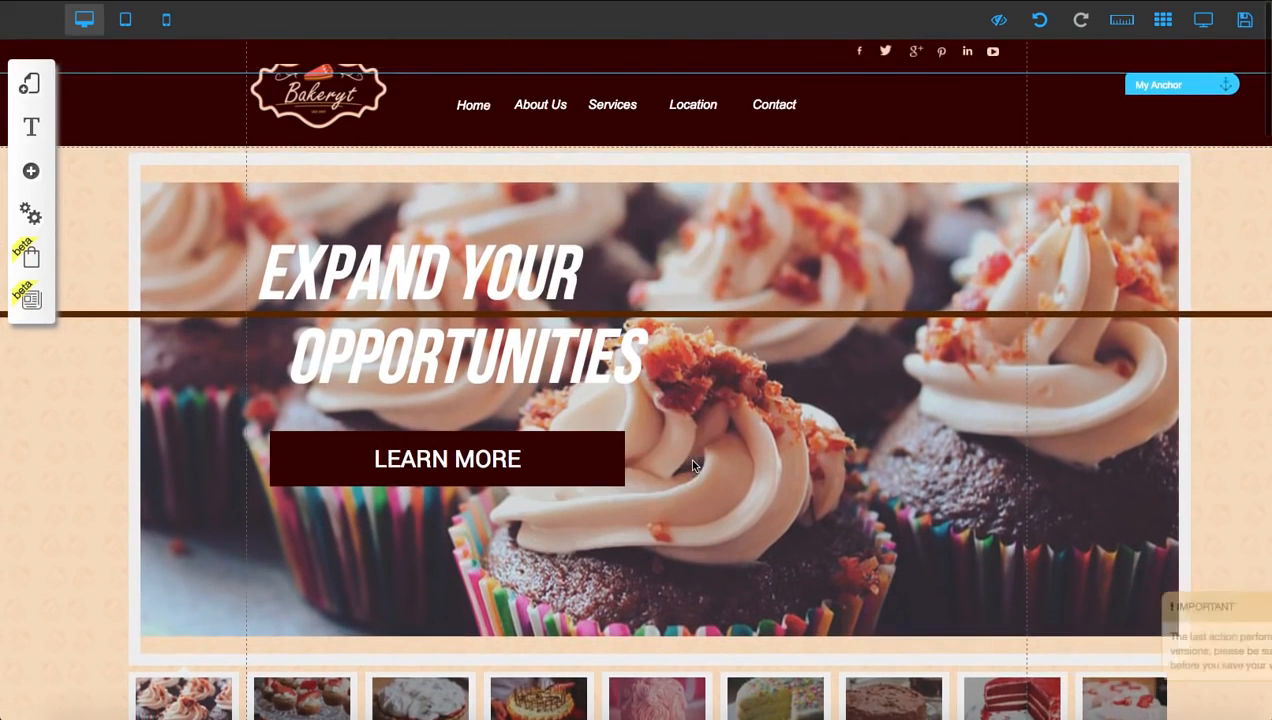
Hide the box holding the social media icons in the header
left_click_drag(885, 54, 853, 57)
left_click(1036, 25)
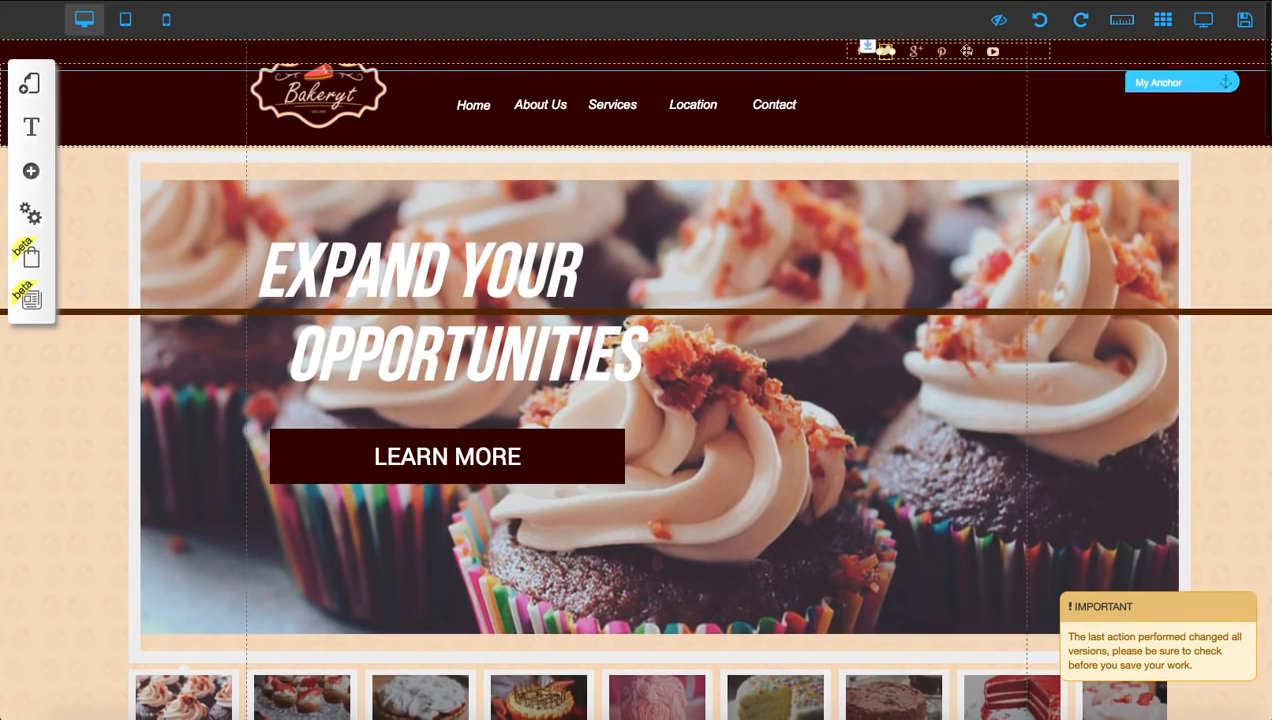
left_click(1030, 51)
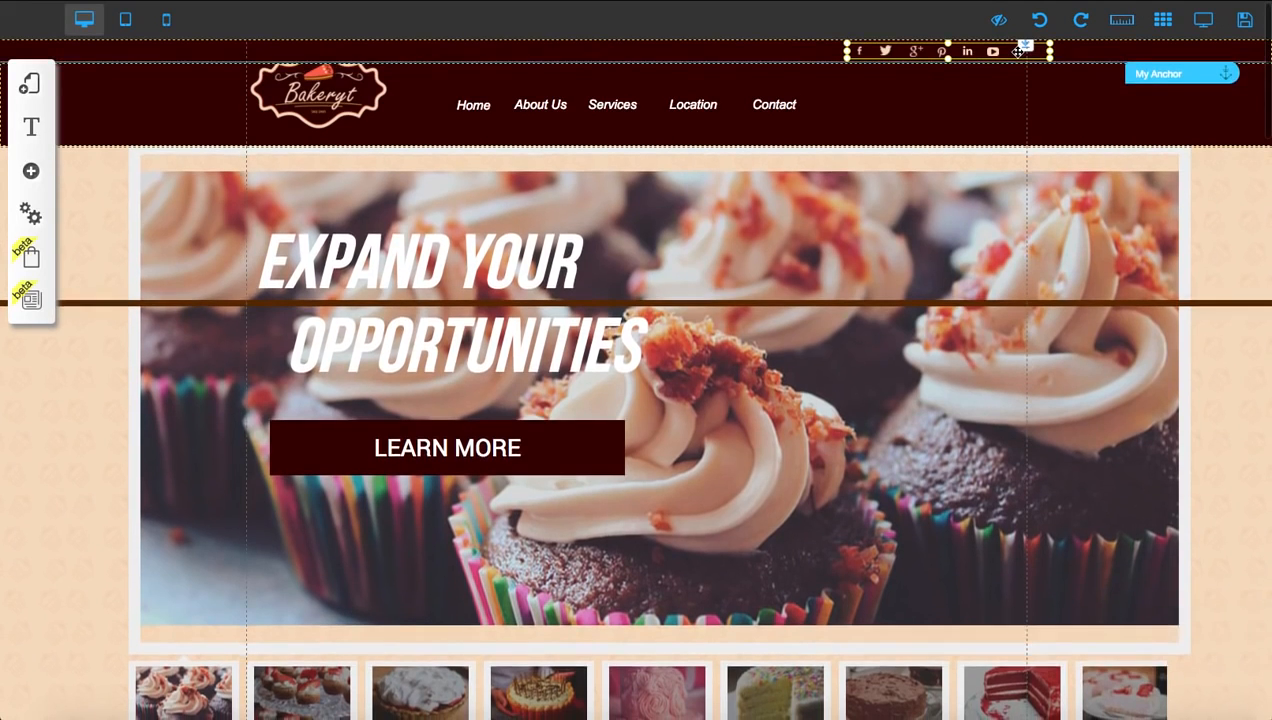
double_click(1018, 51)
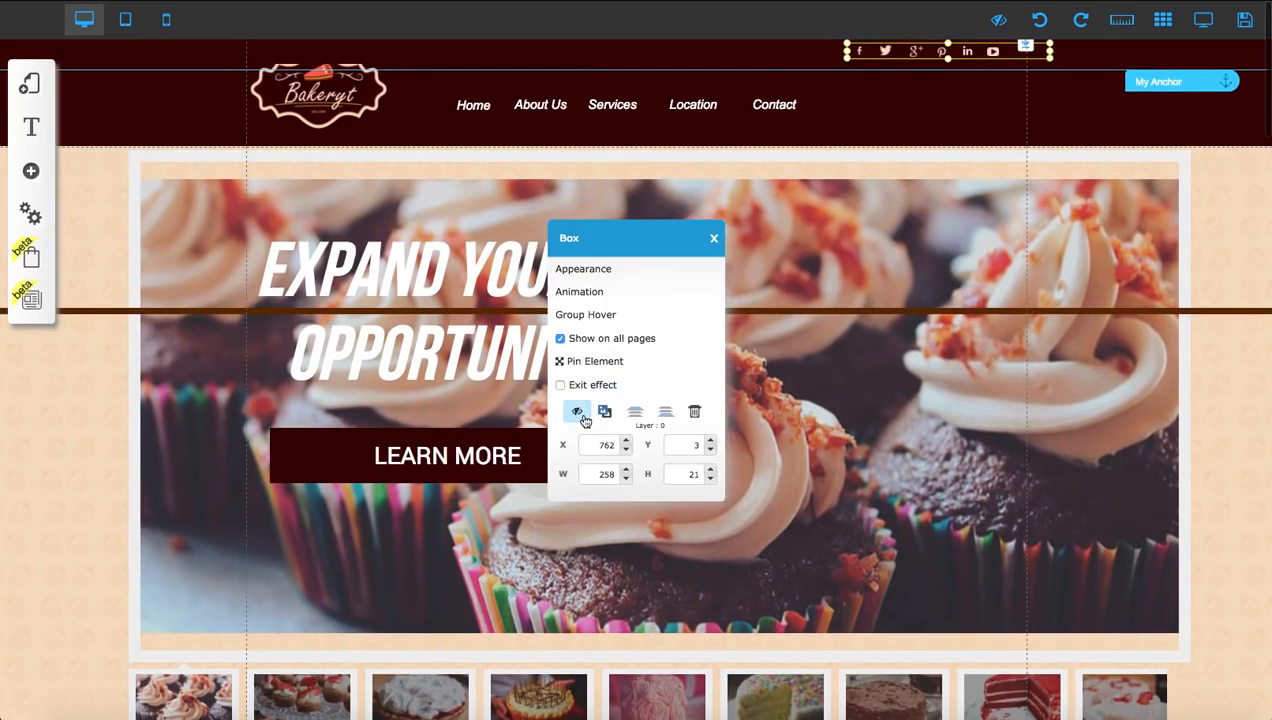
left_click(585, 420)
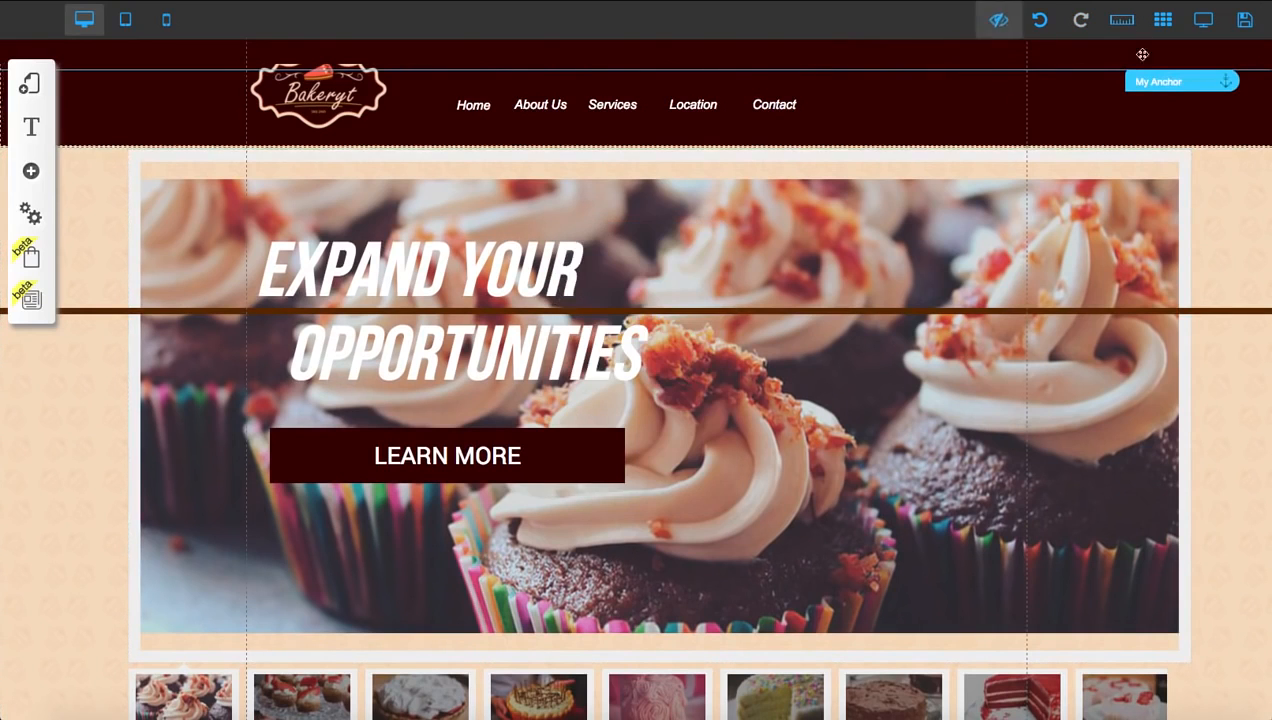
Restore the social icons box from the hidden items, and hide it again
scroll(755, 228, "down", 5)
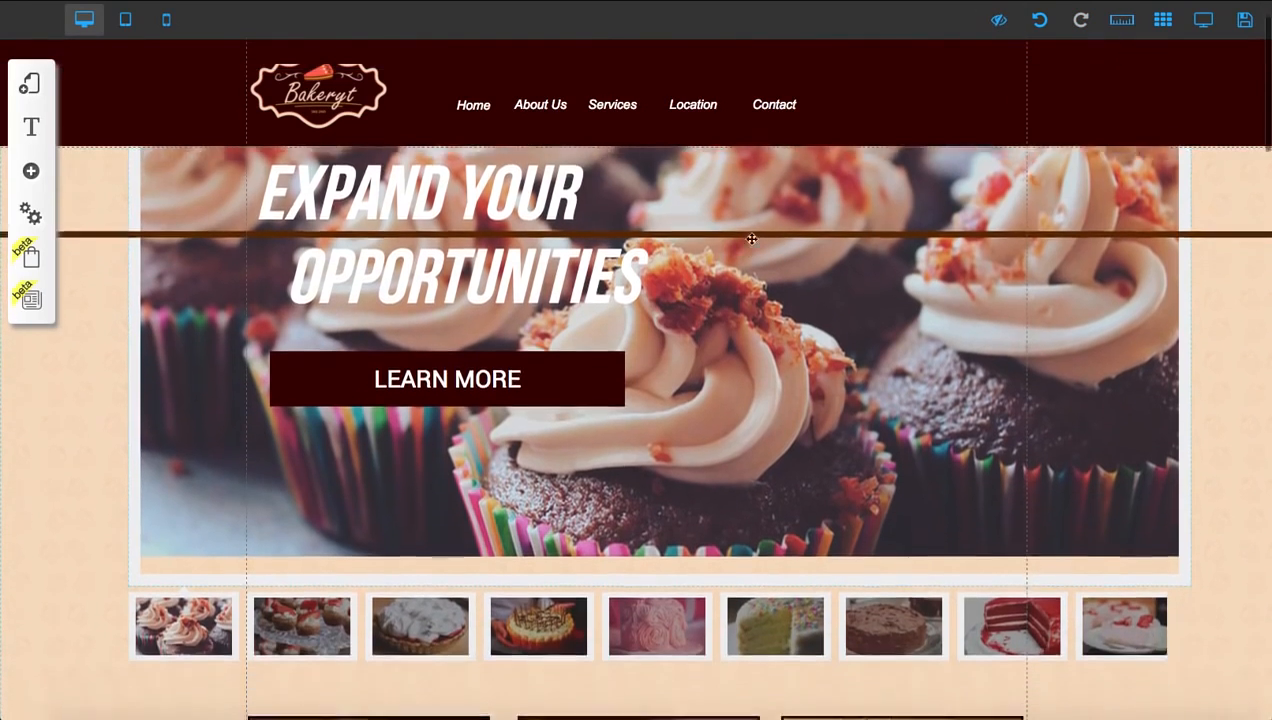
scroll(751, 239, "down", 2)
scroll(772, 216, "up", 7)
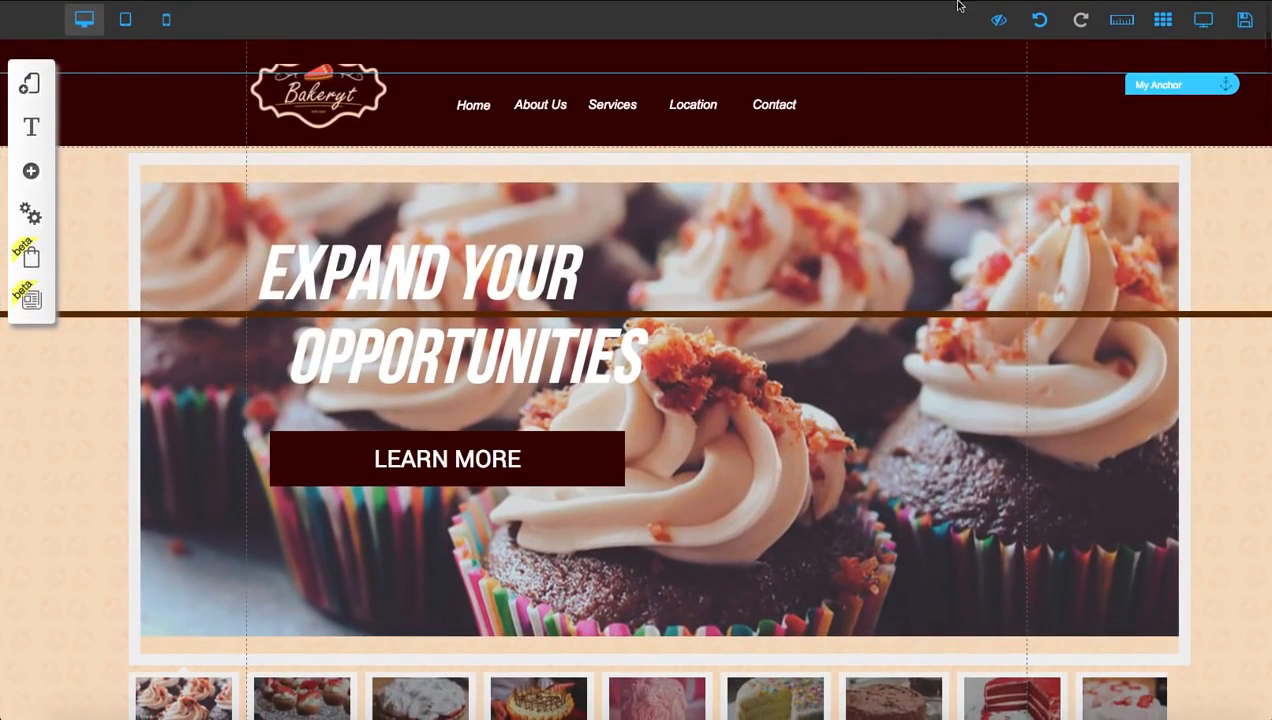
left_click(1000, 21)
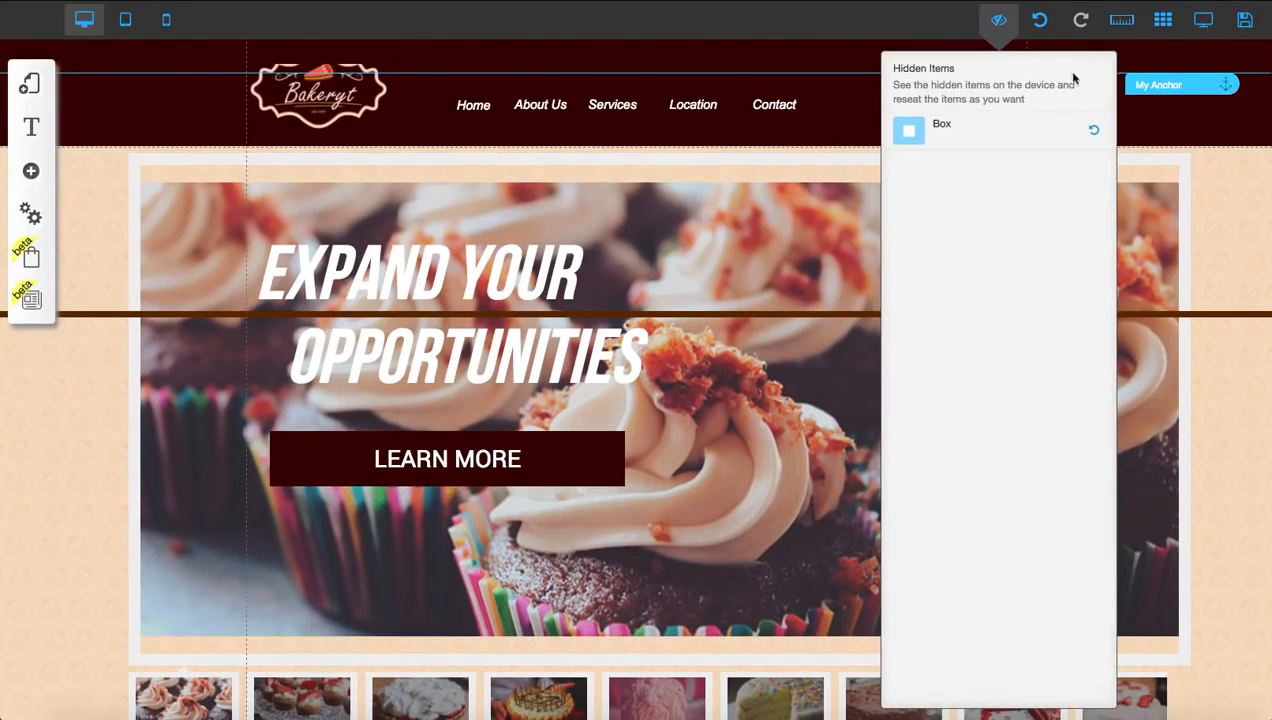
left_click(1094, 133)
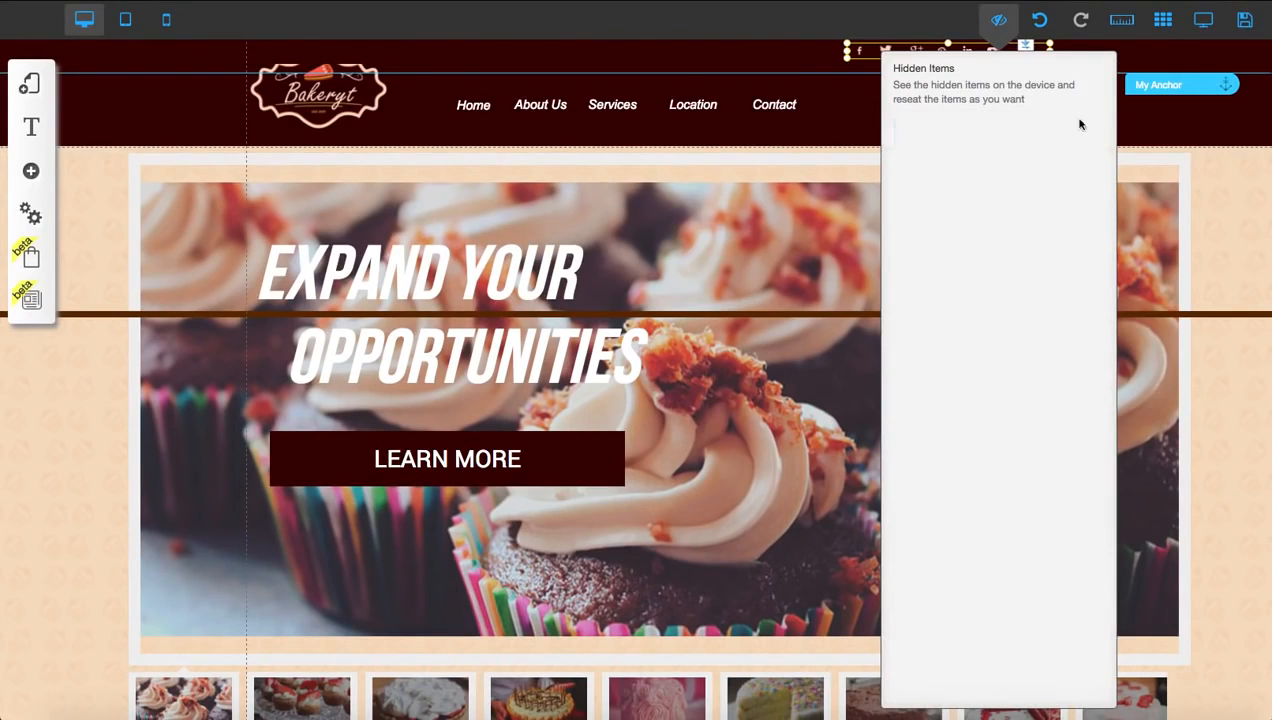
left_click(1000, 21)
left_click(1022, 46)
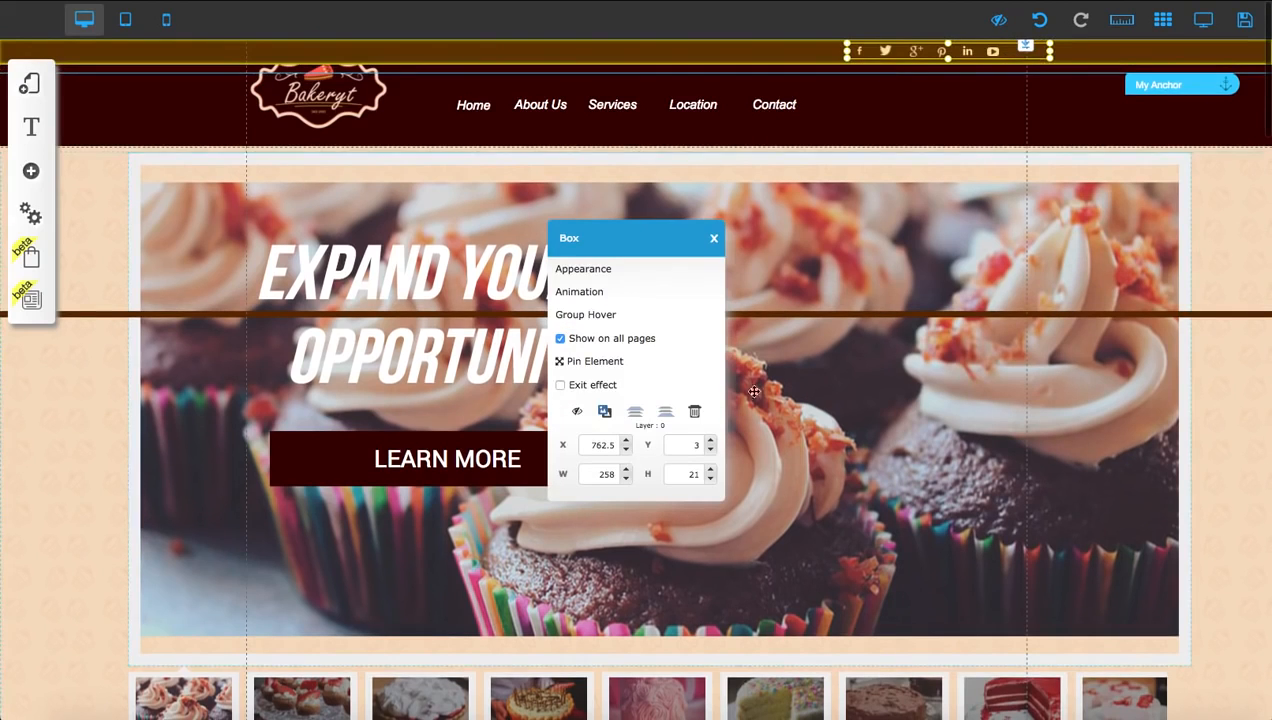
left_click(577, 413)
scroll(830, 200, "down", 5)
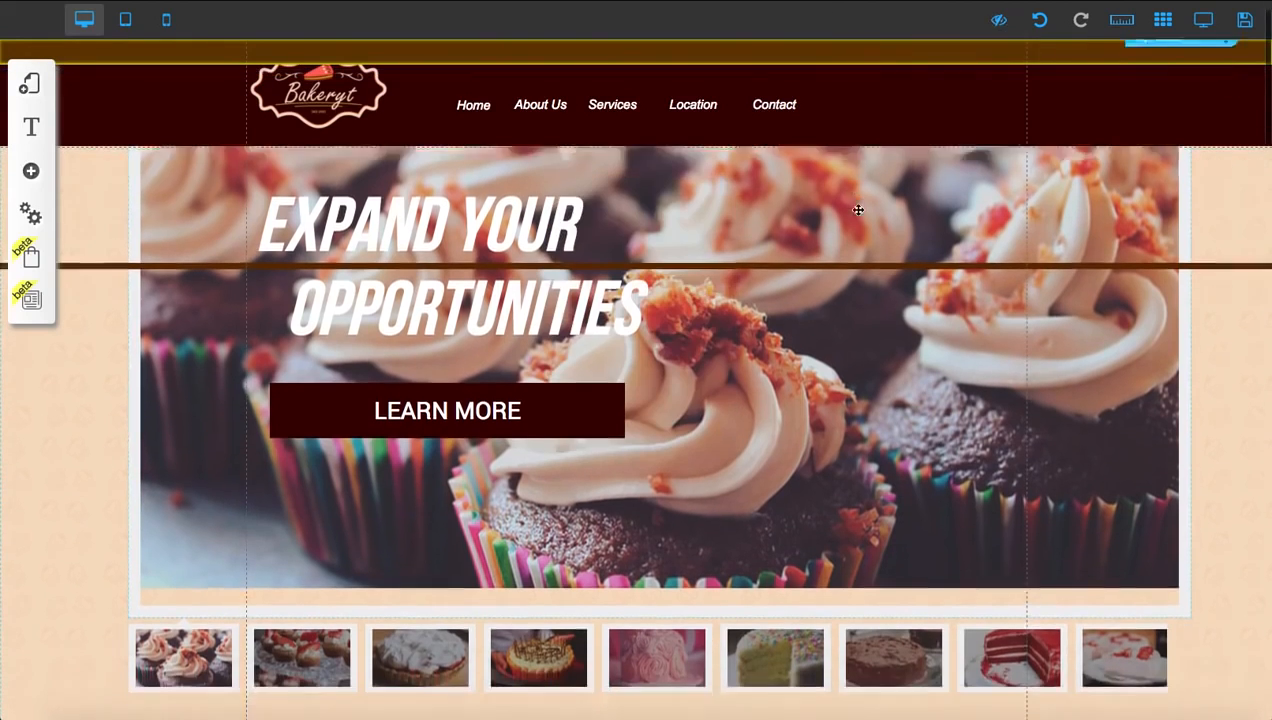
scroll(858, 212, "up", 3)
Preview the page in desktop view, test the LEARN MORE button and look over the Services section
scroll(858, 212, "up", 1)
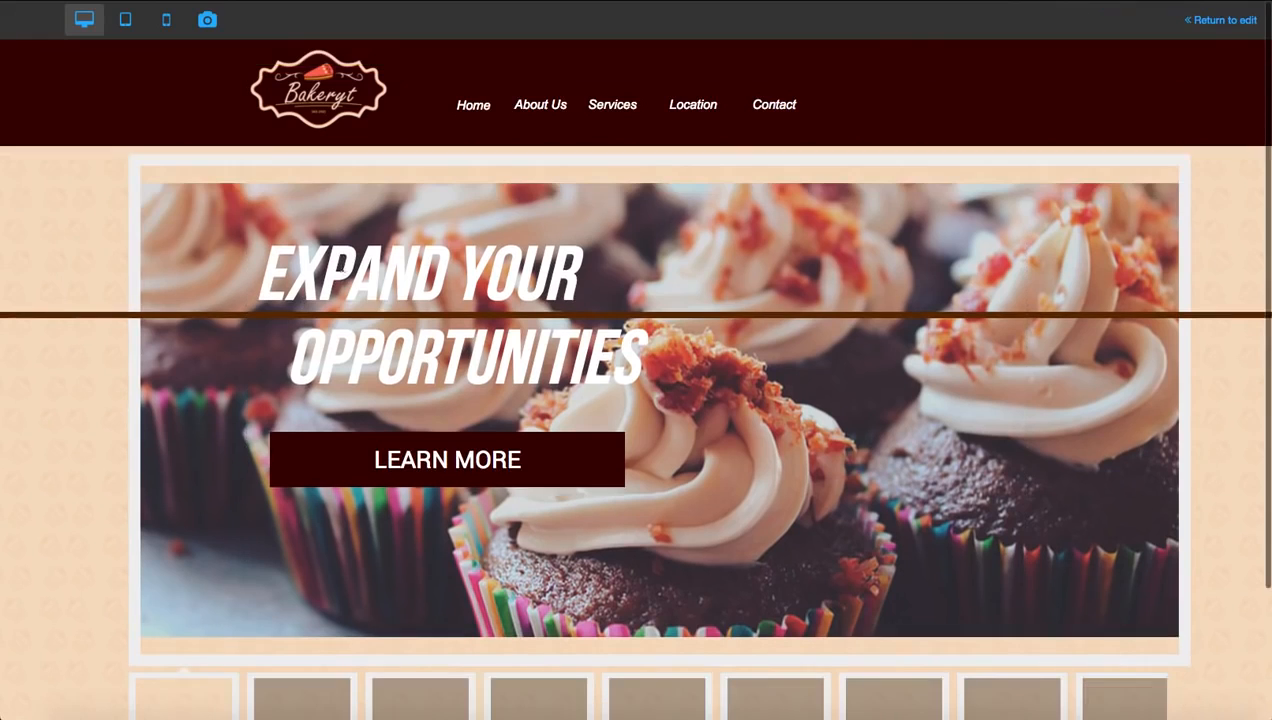
left_click(474, 450)
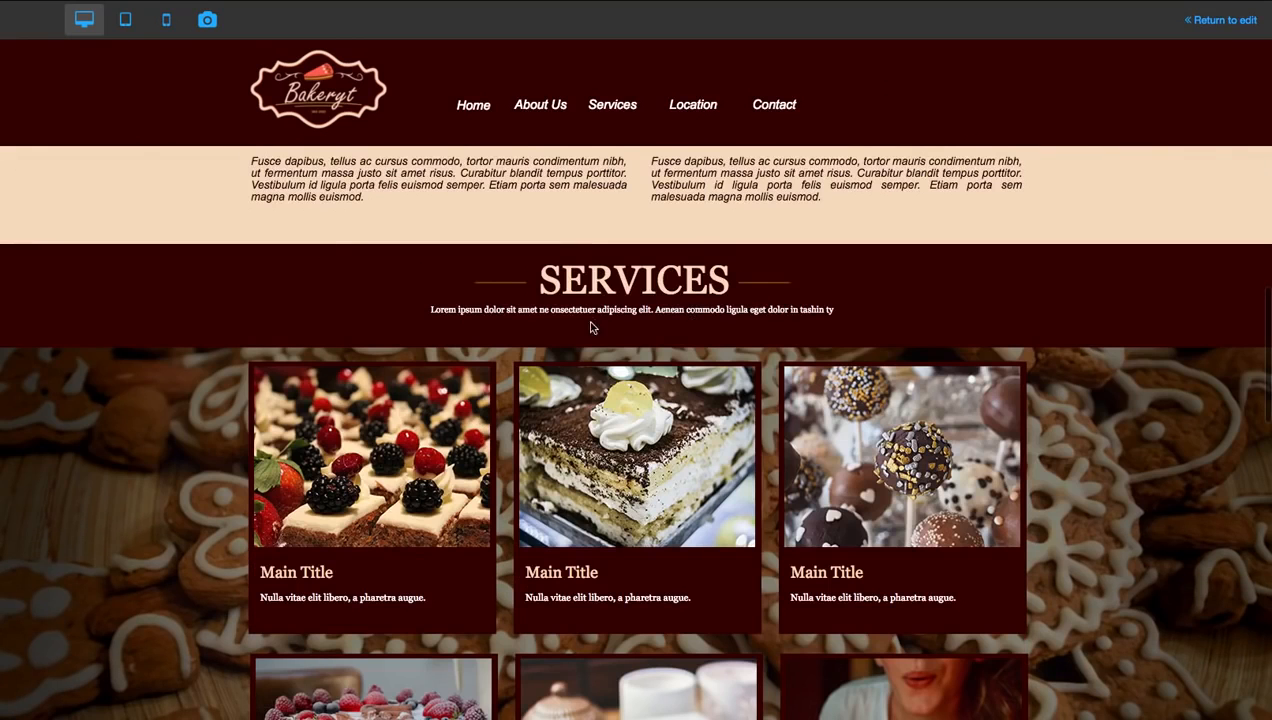
scroll(607, 413, "down", 2)
scroll(607, 413, "up", 1)
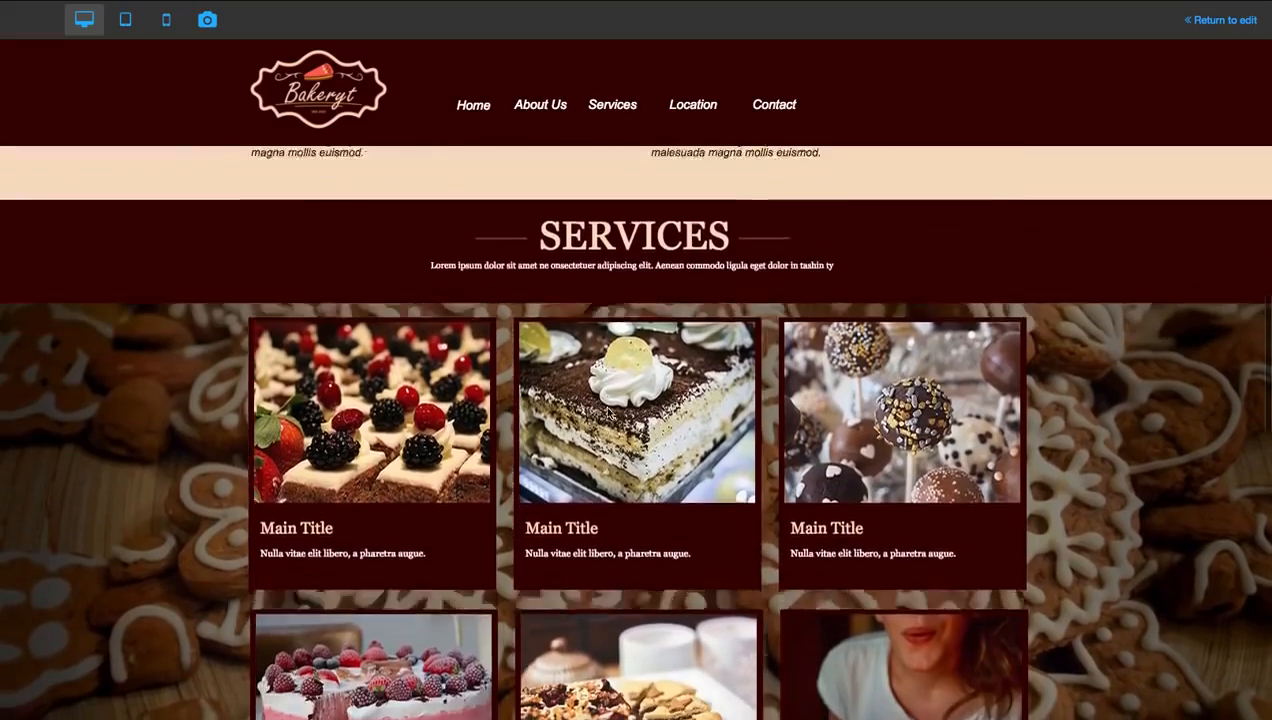
scroll(607, 413, "down", 1)
scroll(607, 413, "down", 1)
scroll(607, 413, "up", 2)
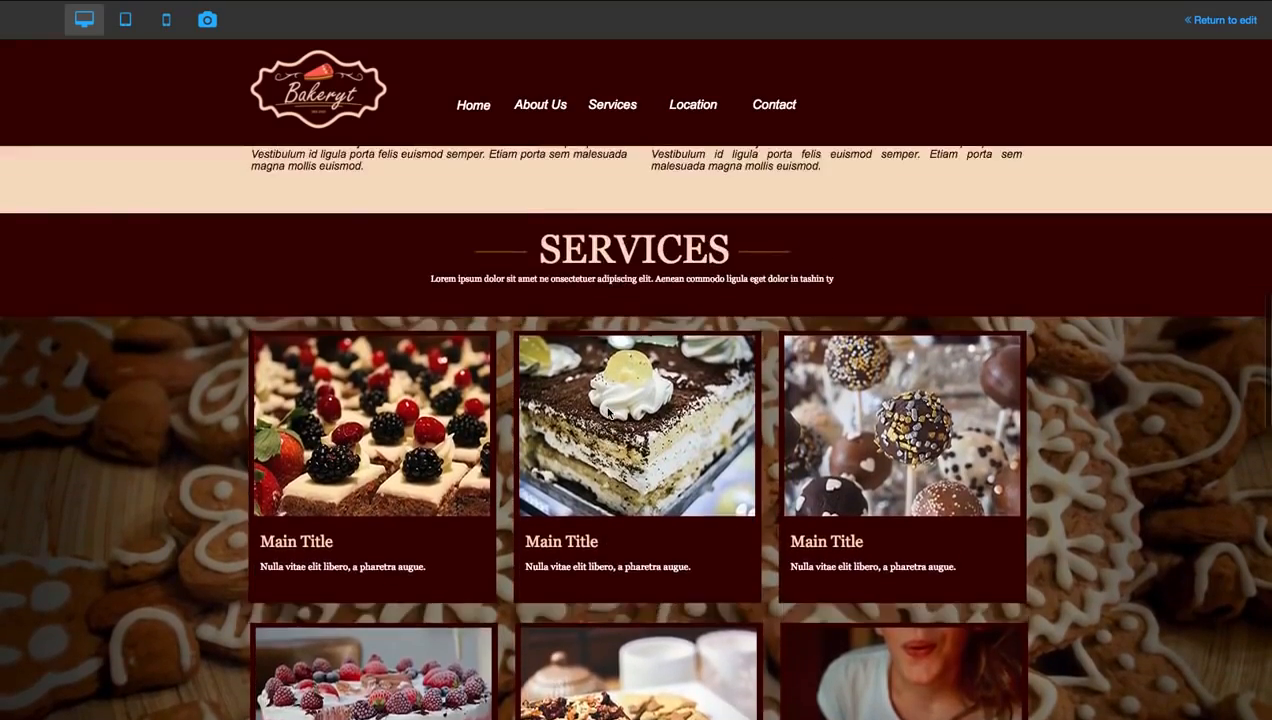
scroll(607, 413, "down", 1)
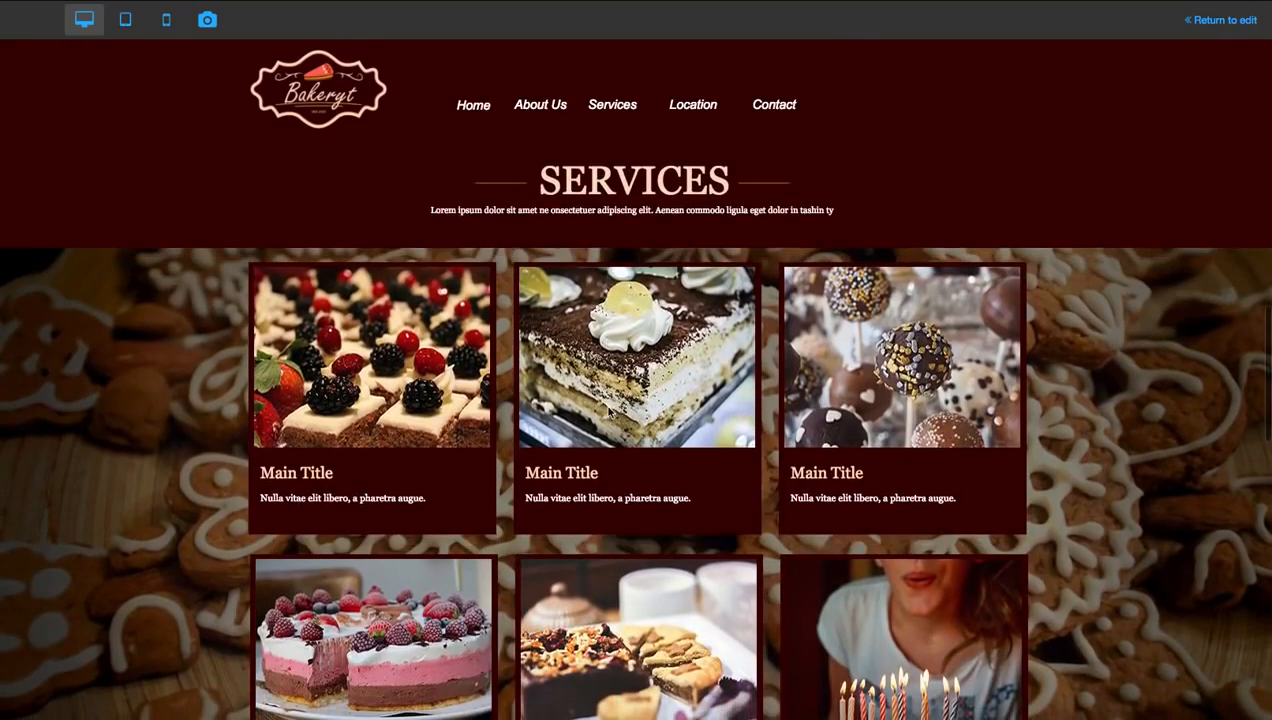
scroll(607, 413, "up", 1)
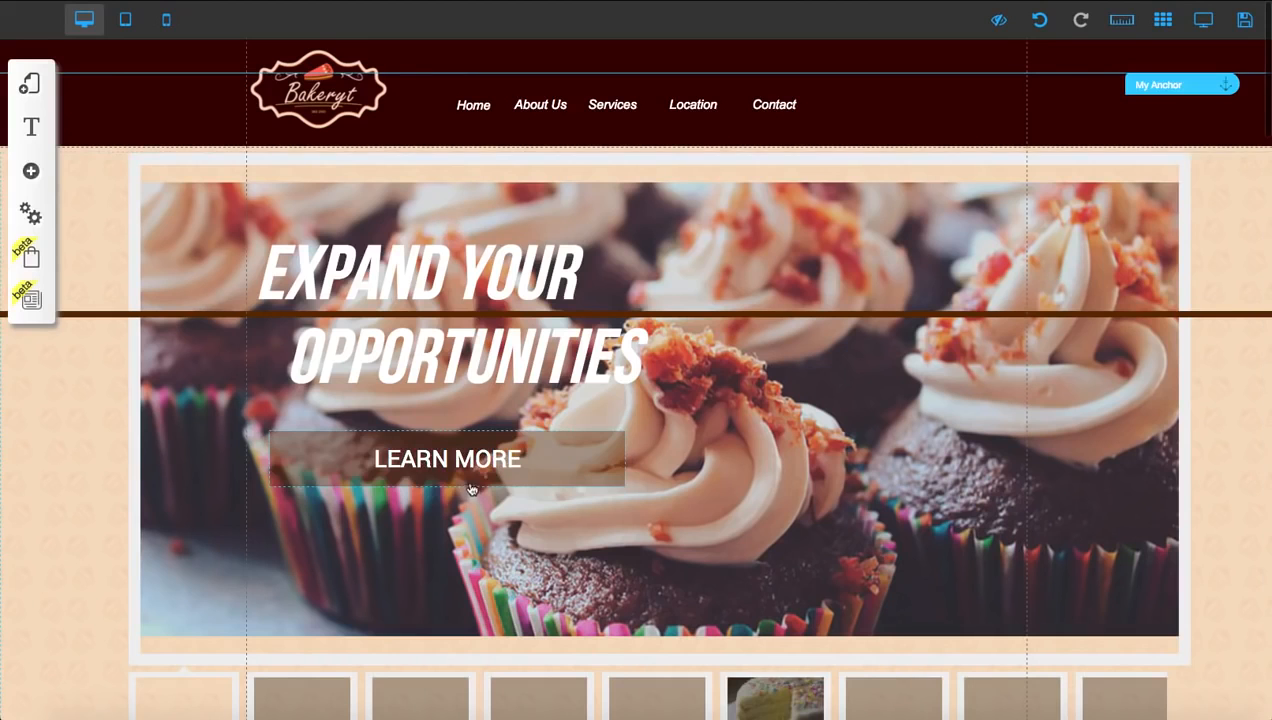
Find the My Anchor marker just above the Services section in the page editor
scroll(458, 457, "down", 1)
scroll(464, 385, "down", 10)
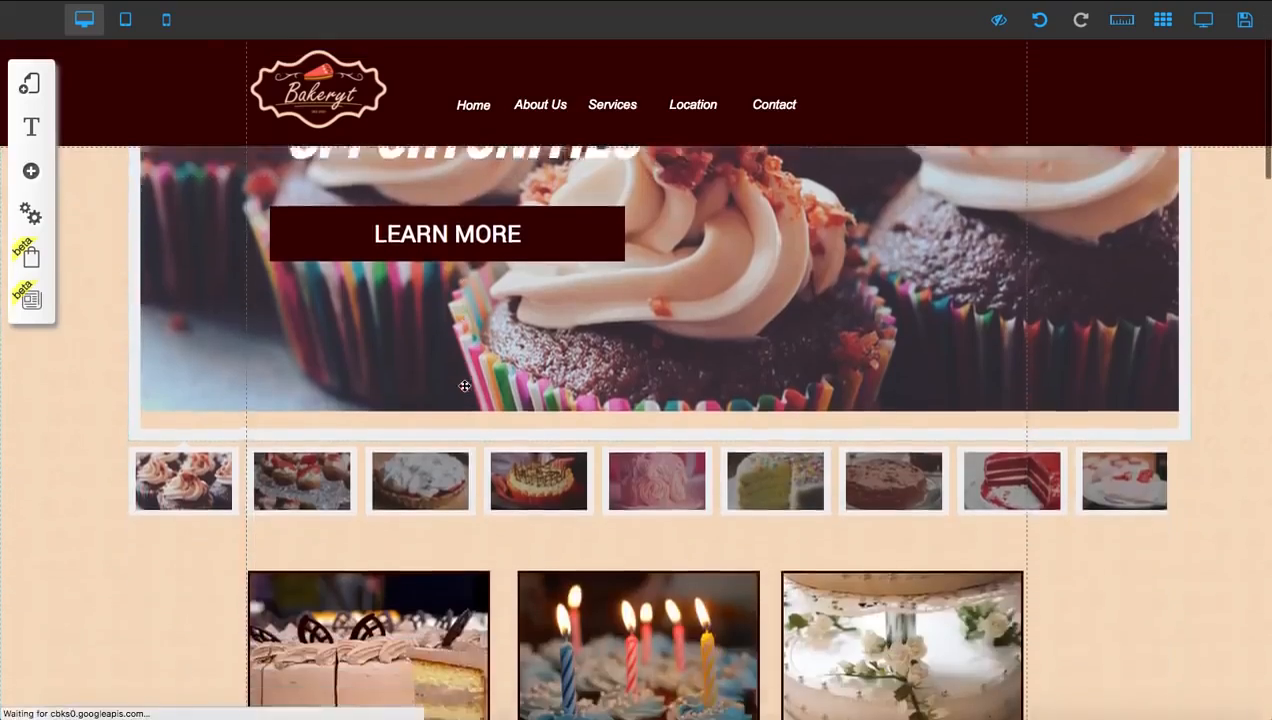
scroll(464, 385, "down", 4)
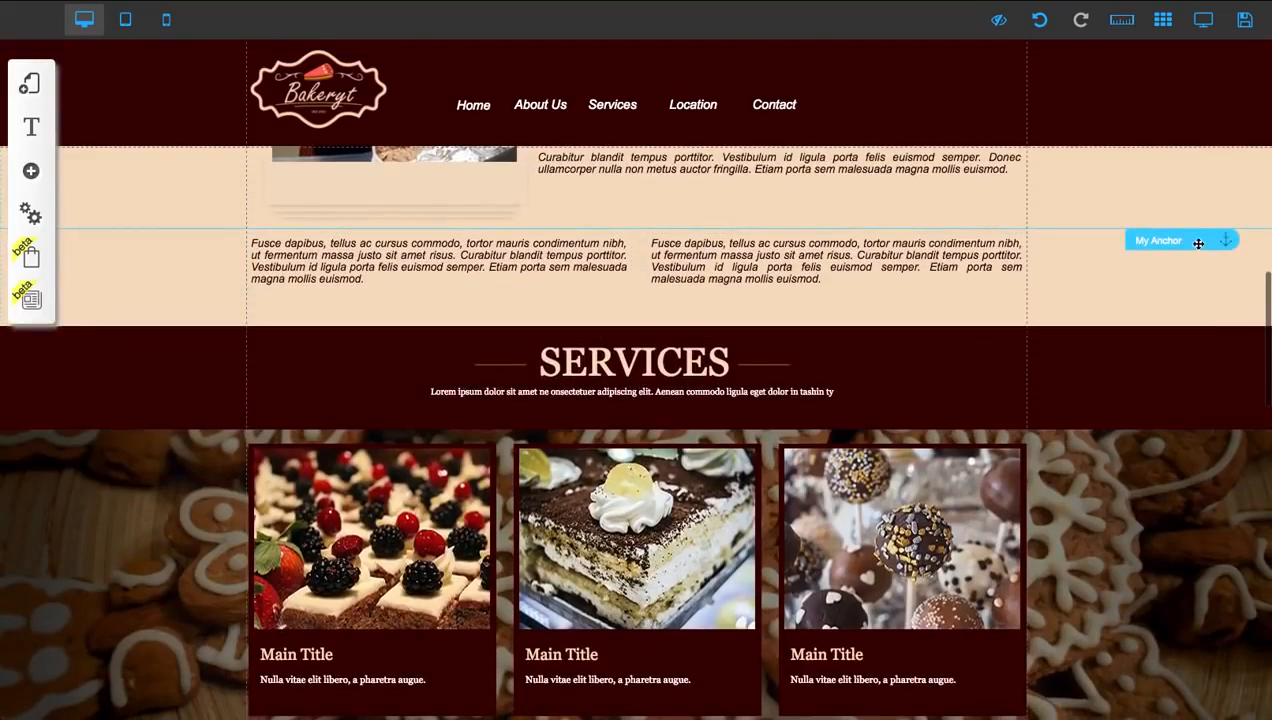
scroll(843, 389, "down", 1)
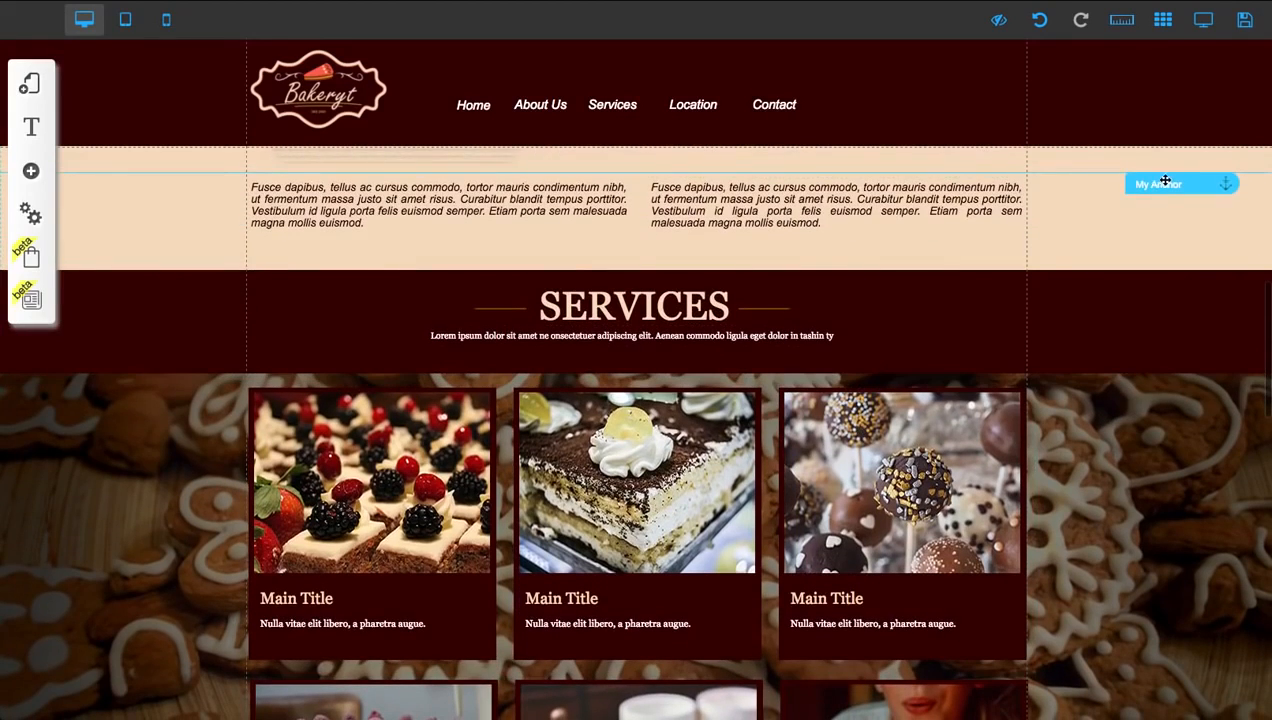
Move the My Anchor marker slightly down toward the Services section and check its position against the header
left_click_drag(1166, 183, 1150, 225)
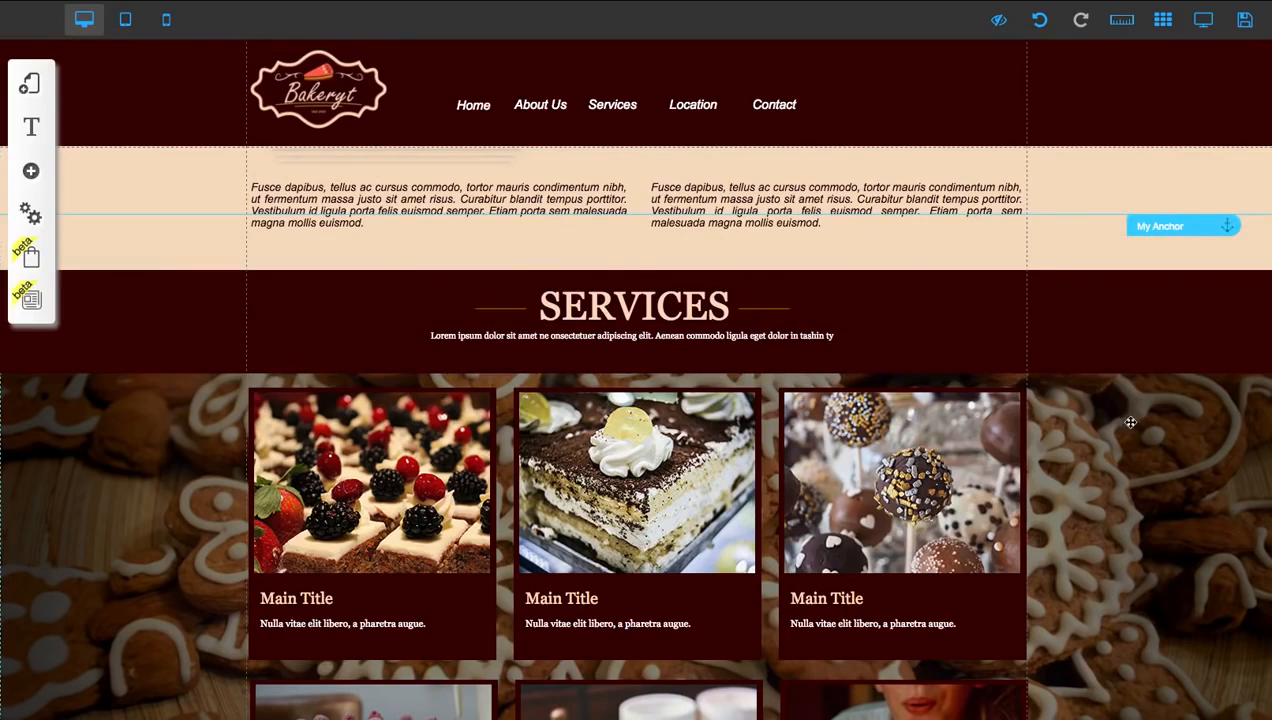
scroll(1110, 416, "down", 3)
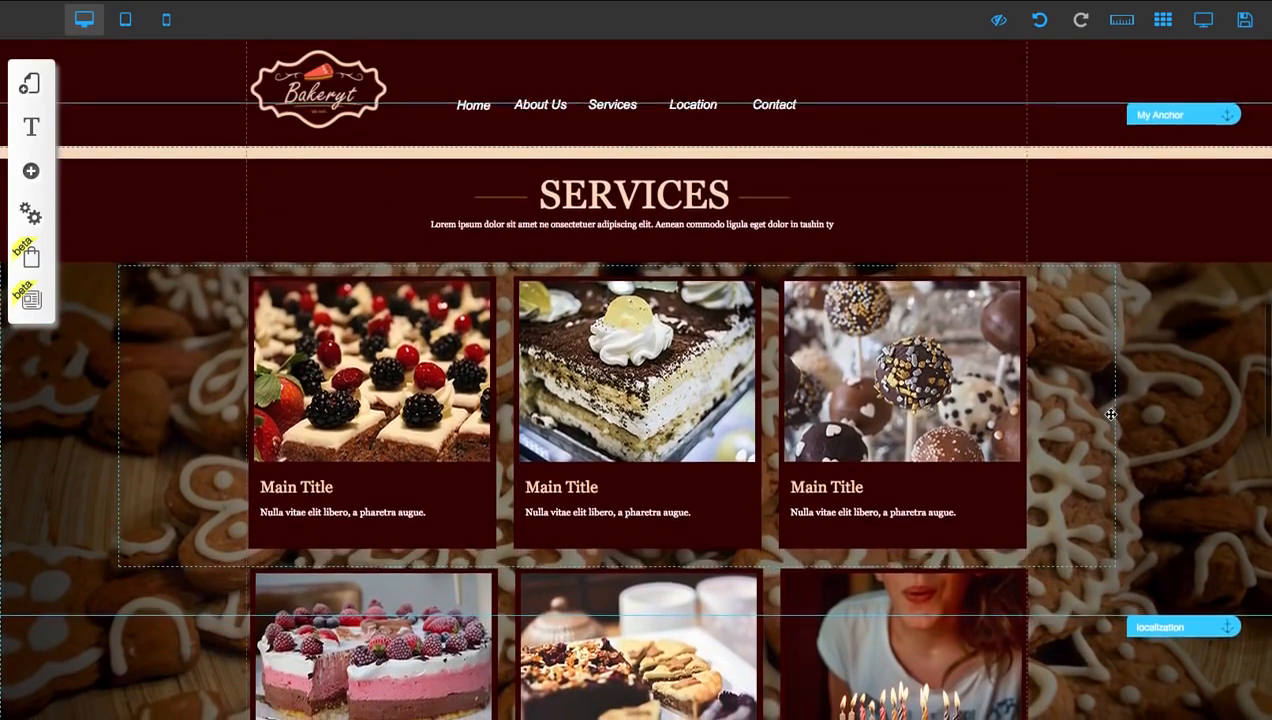
scroll(1110, 414, "down", 1)
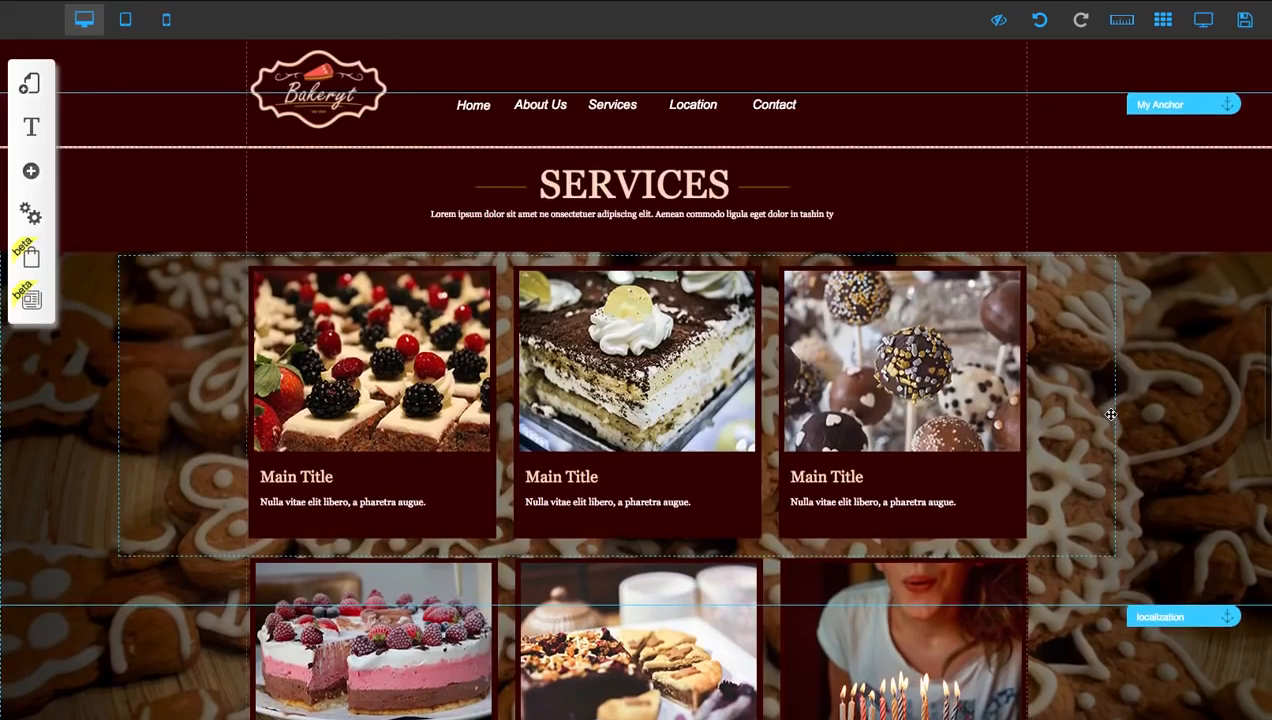
scroll(1110, 414, "up", 1)
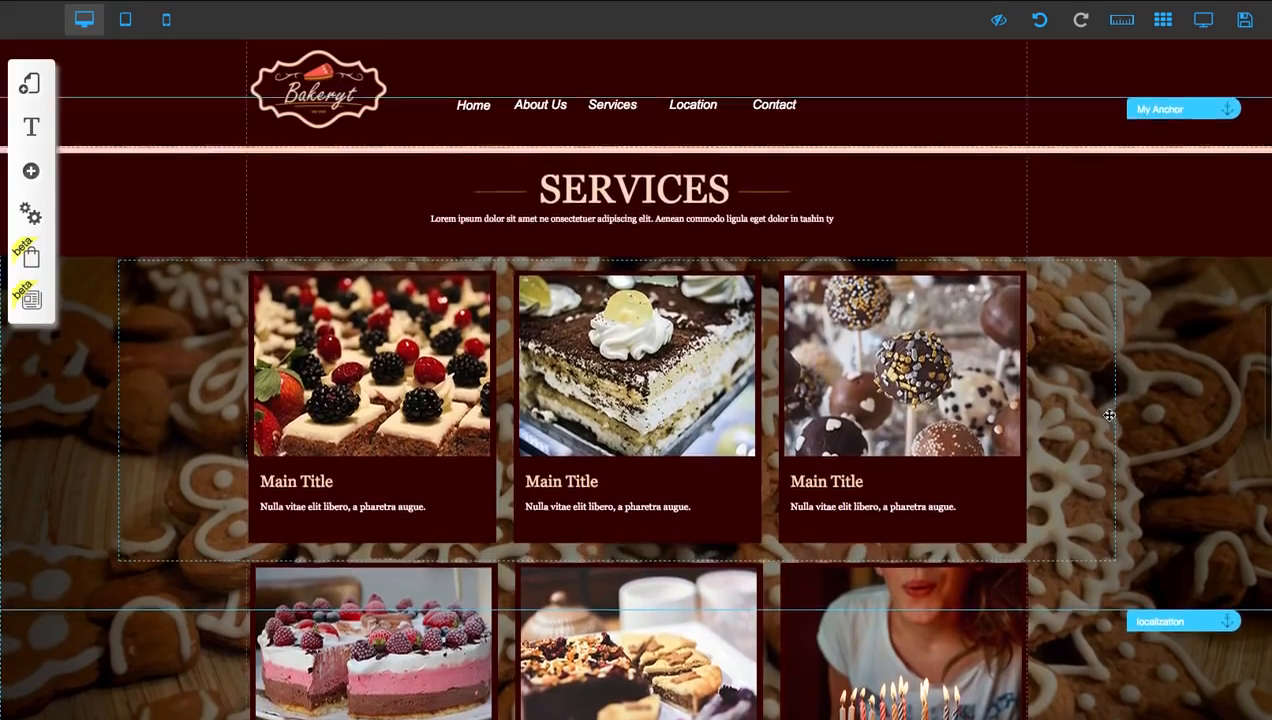
scroll(908, 86, "up", 1)
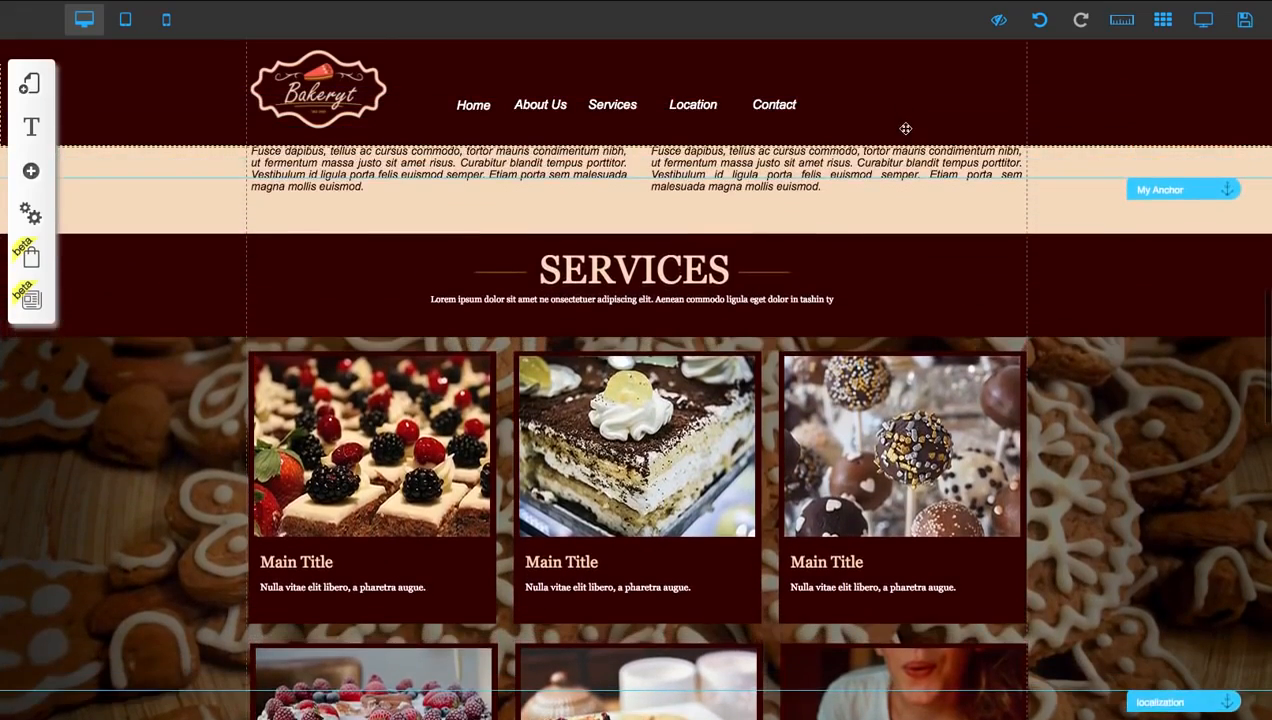
scroll(905, 128, "up", 10)
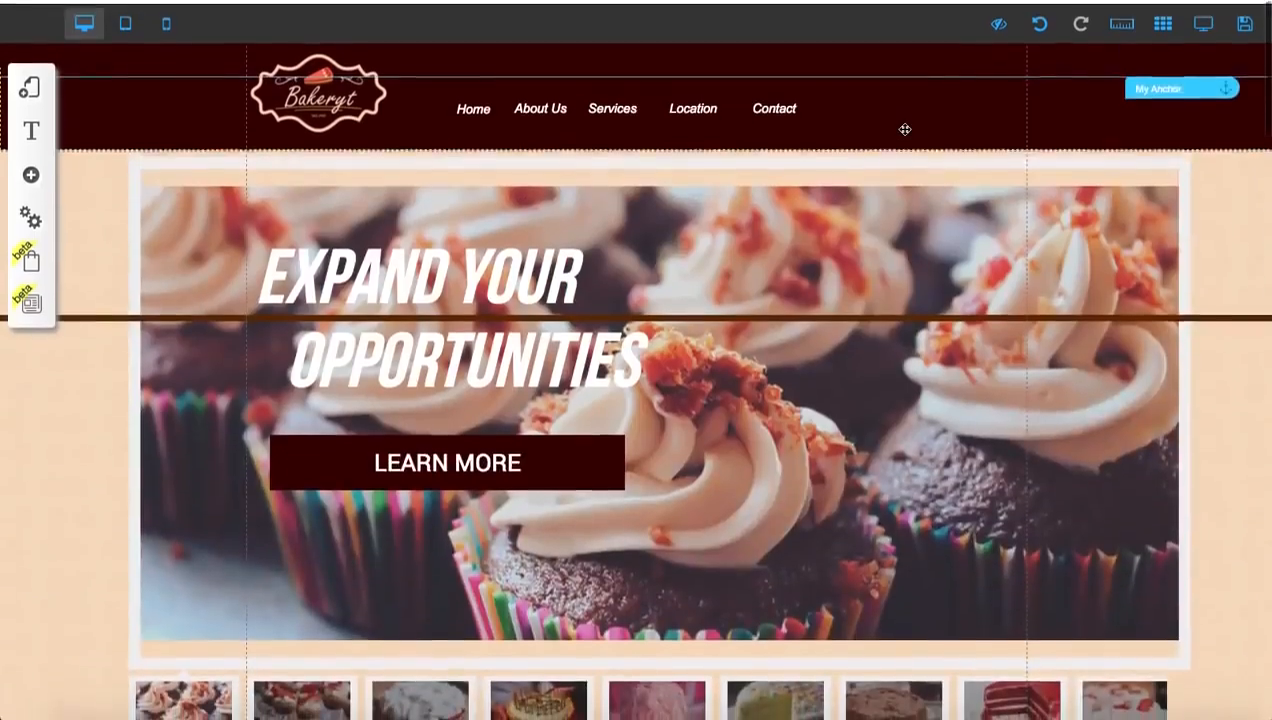
scroll(880, 266, "down", 10)
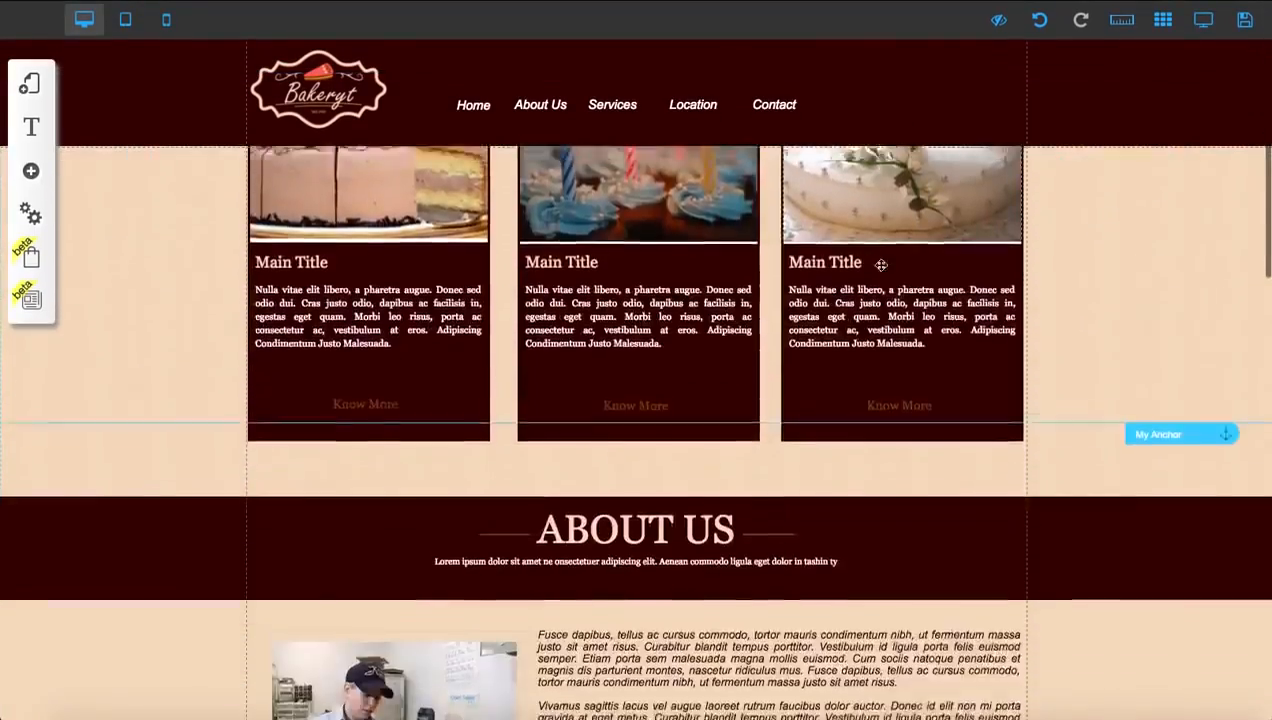
scroll(878, 266, "up", 10)
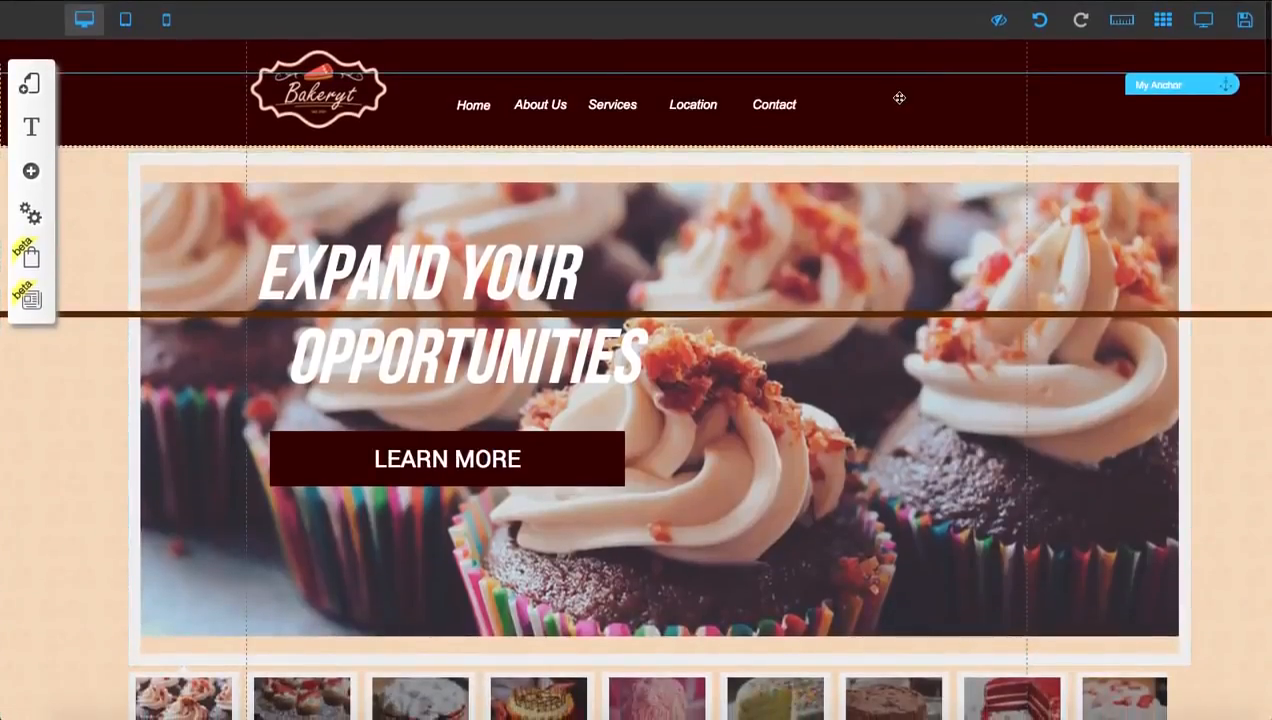
Turn off the header's Fixed on page option, check how the page scrolls, and turn the option back on
left_click(899, 98)
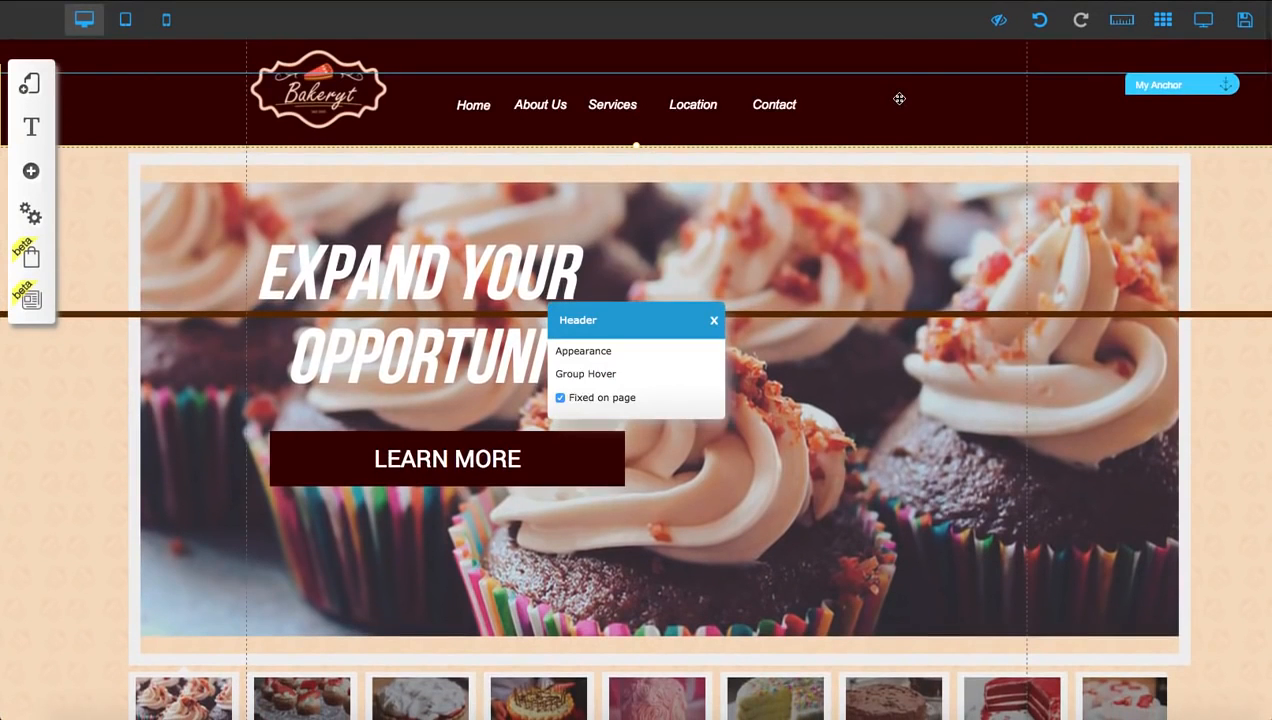
left_click(561, 398)
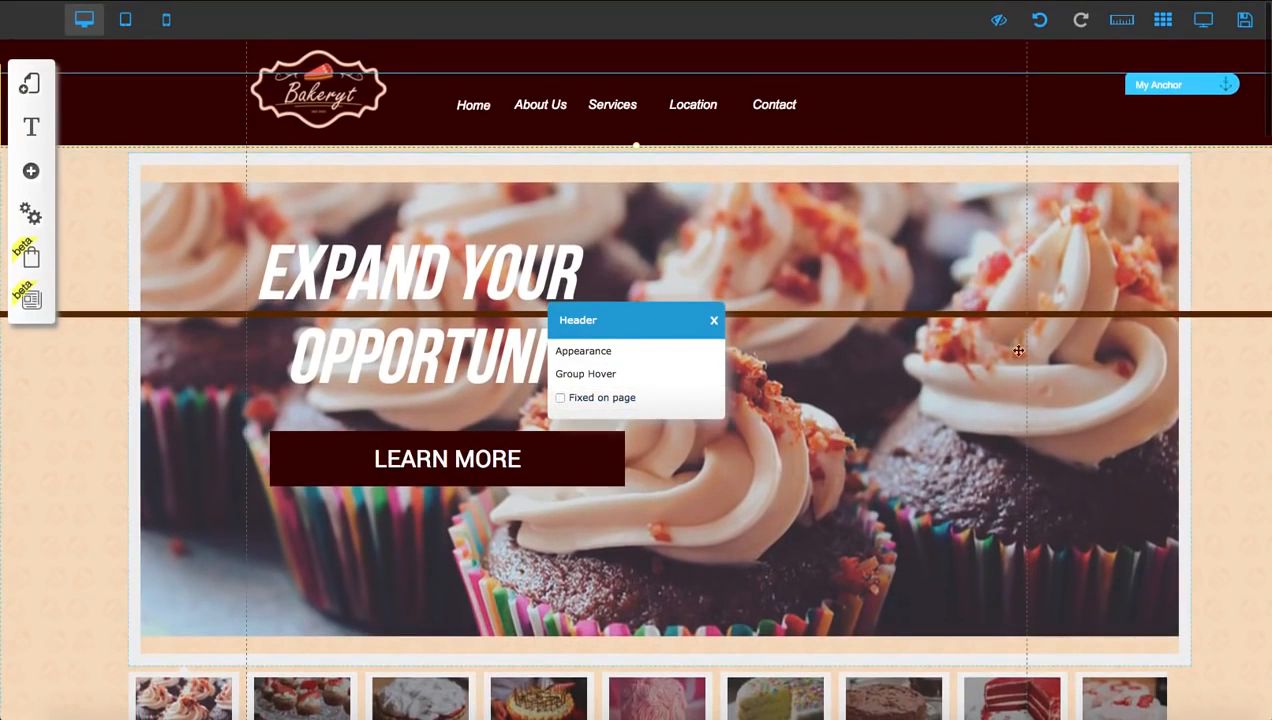
scroll(1046, 359, "down", 8)
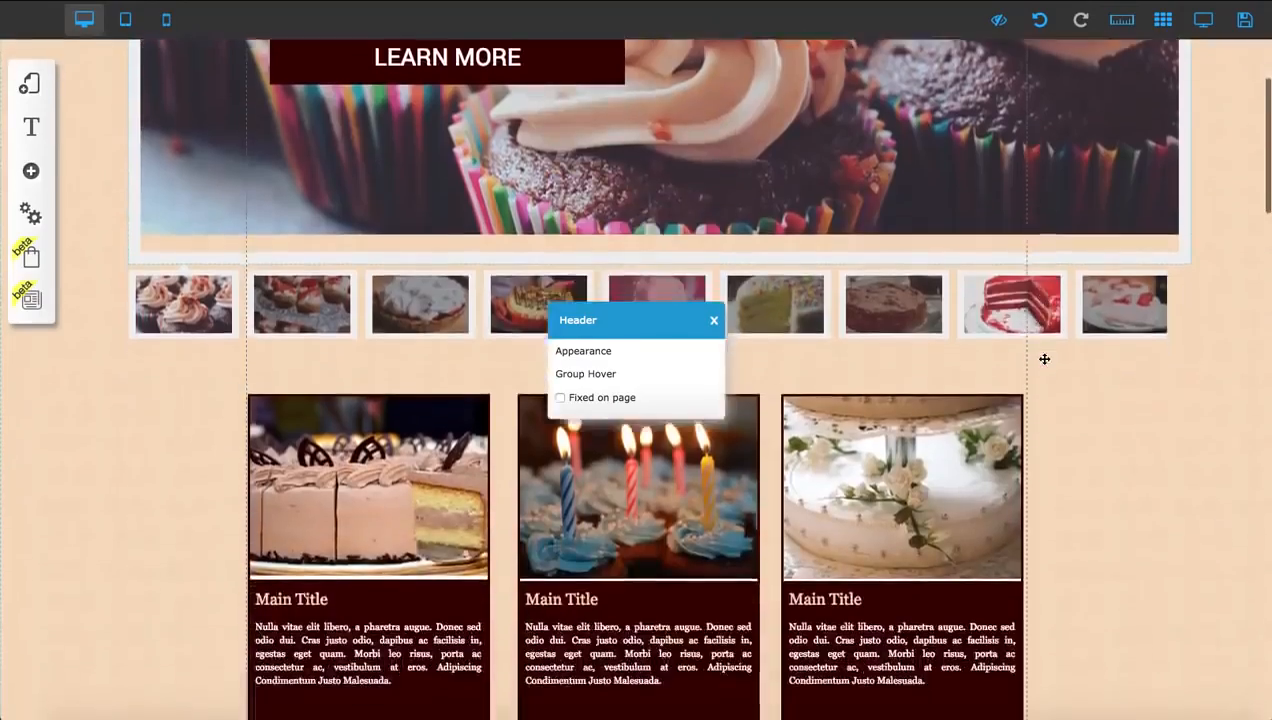
scroll(1046, 365, "down", 6)
scroll(1046, 365, "up", 15)
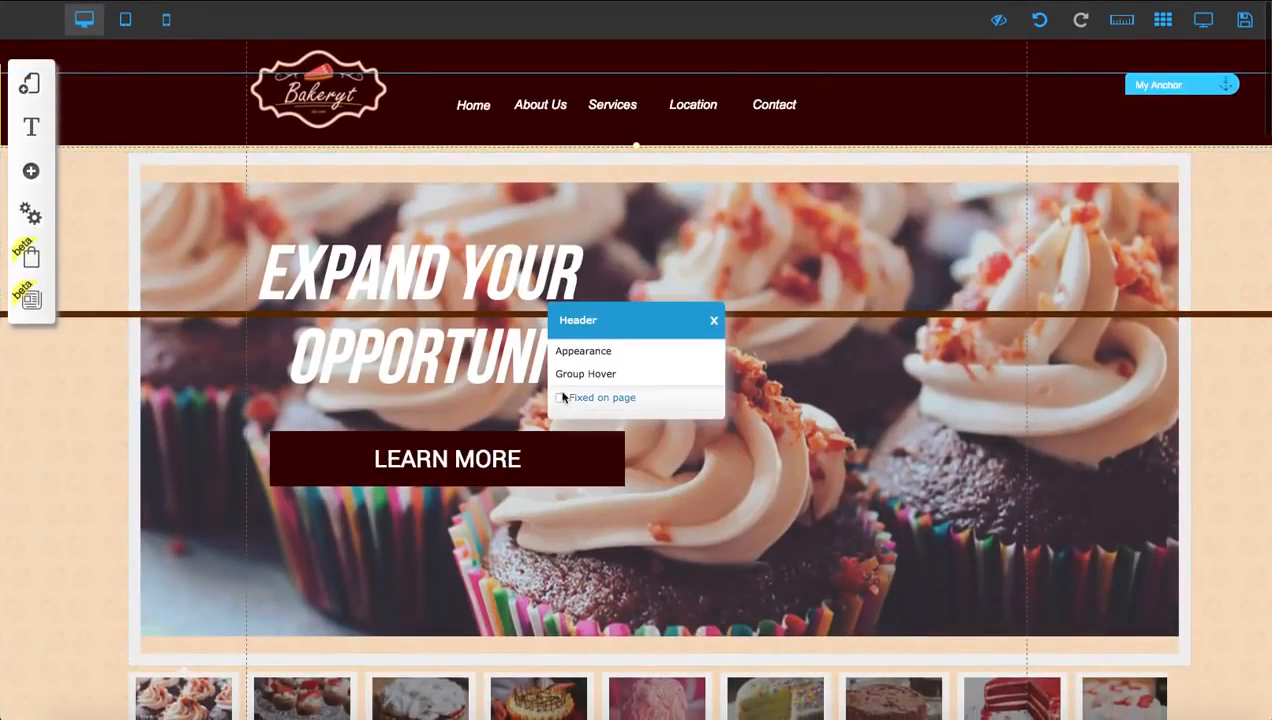
left_click(713, 321)
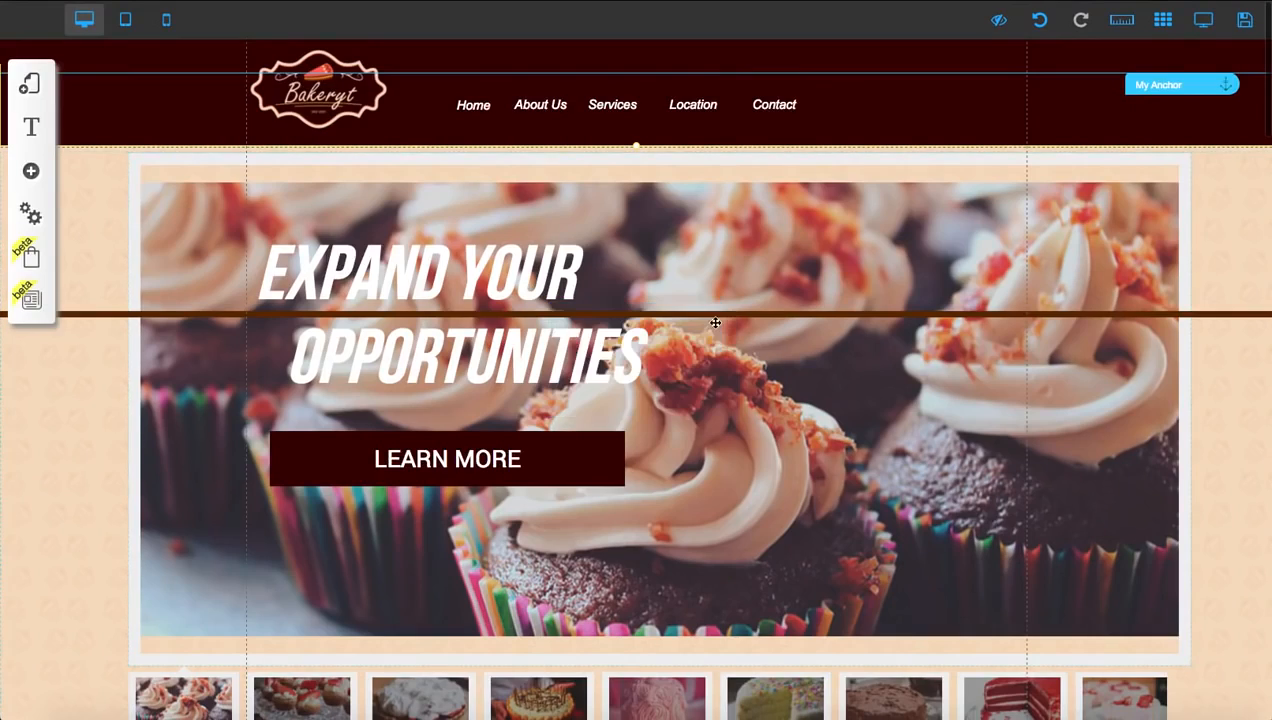
scroll(733, 400, "down", 2)
scroll(733, 400, "down", 6)
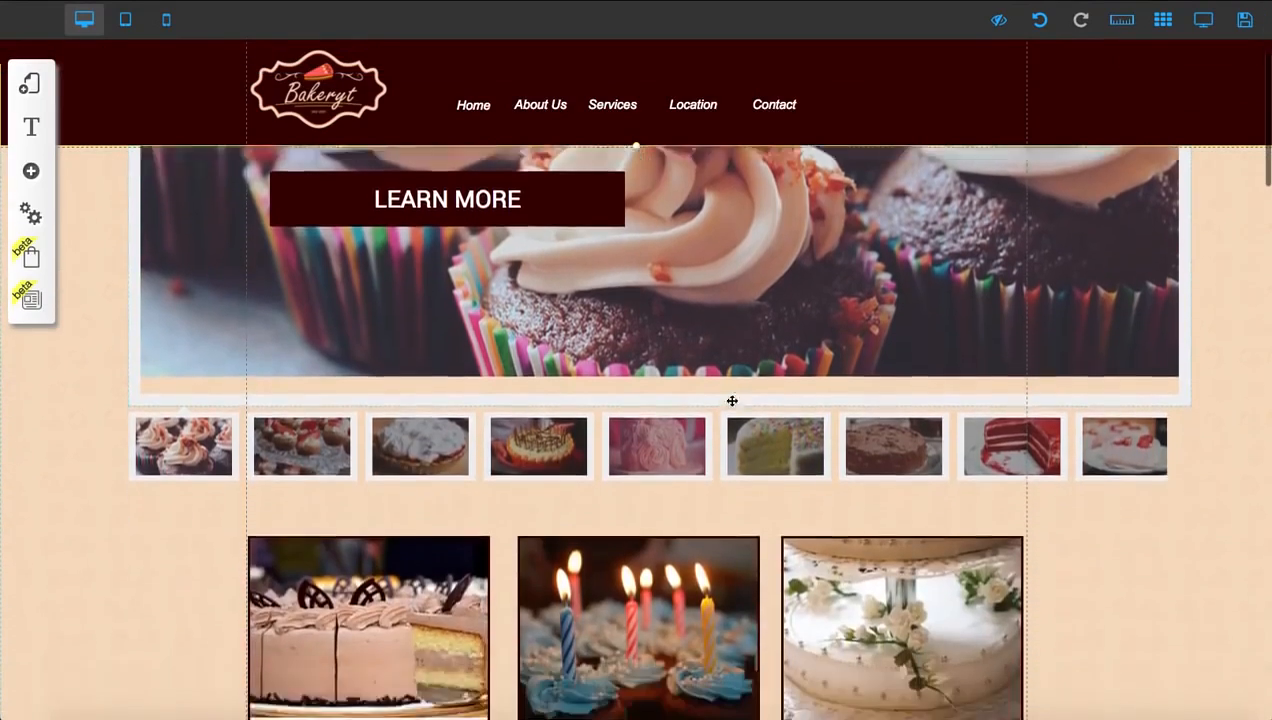
scroll(732, 399, "down", 8)
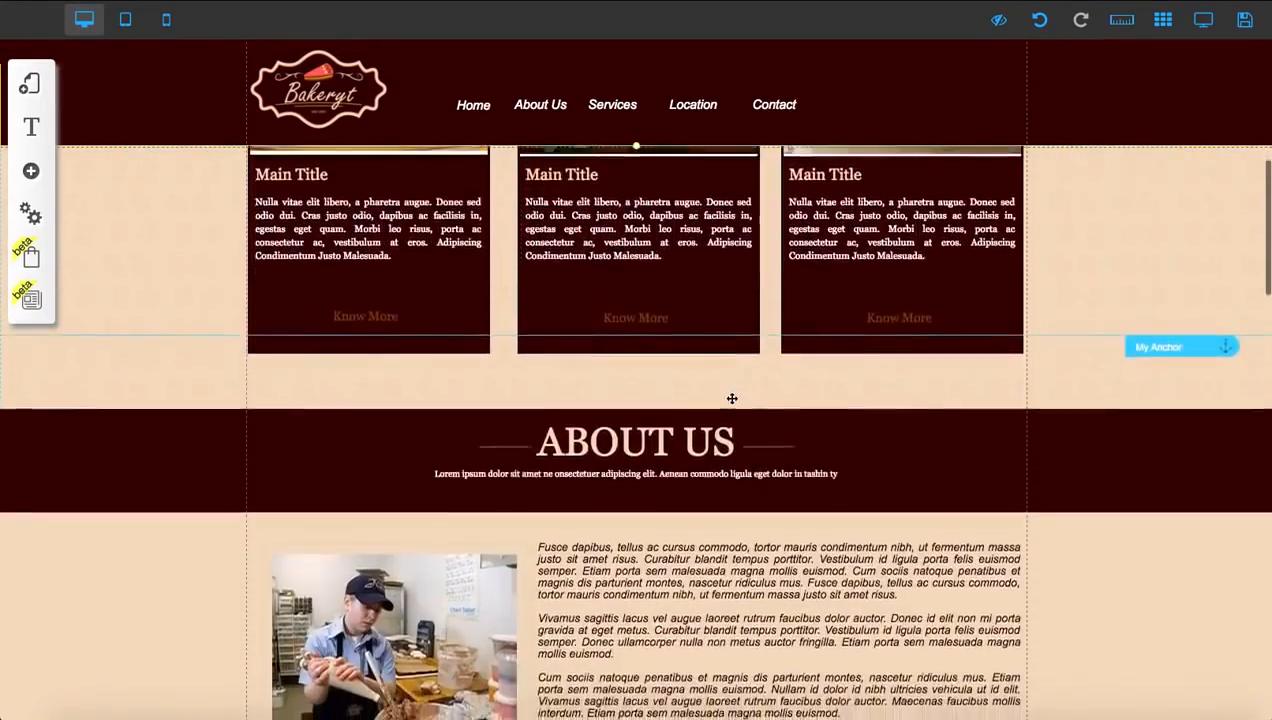
Move the Services section's My Anchor marker up above the two-column About Us paragraphs and check the position
scroll(735, 399, "up", 2)
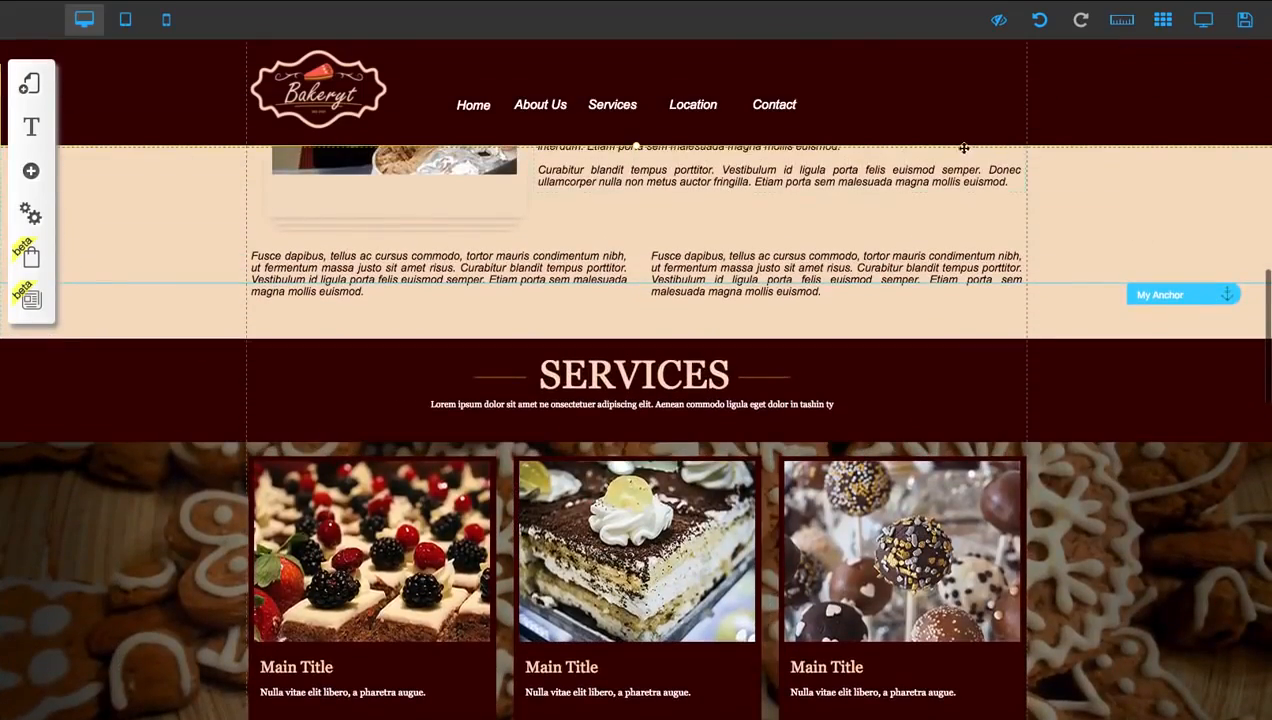
left_click_drag(1169, 300, 1154, 165)
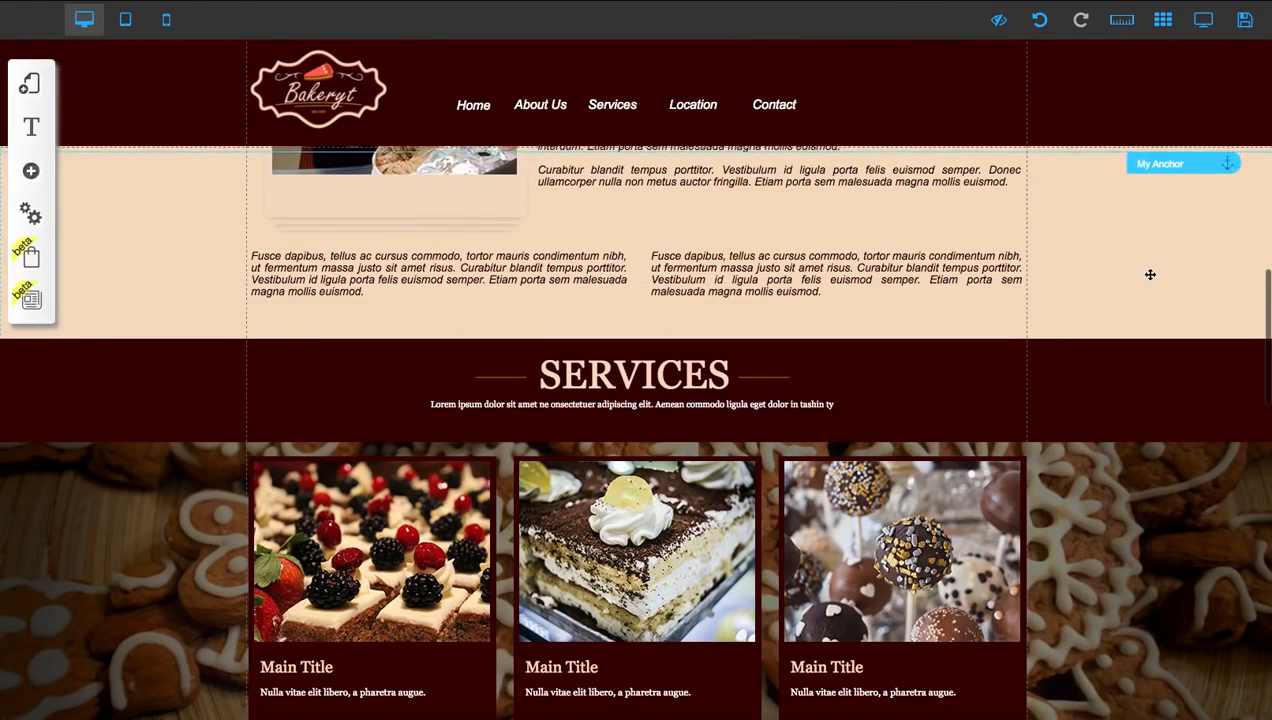
scroll(1150, 275, "down", 2)
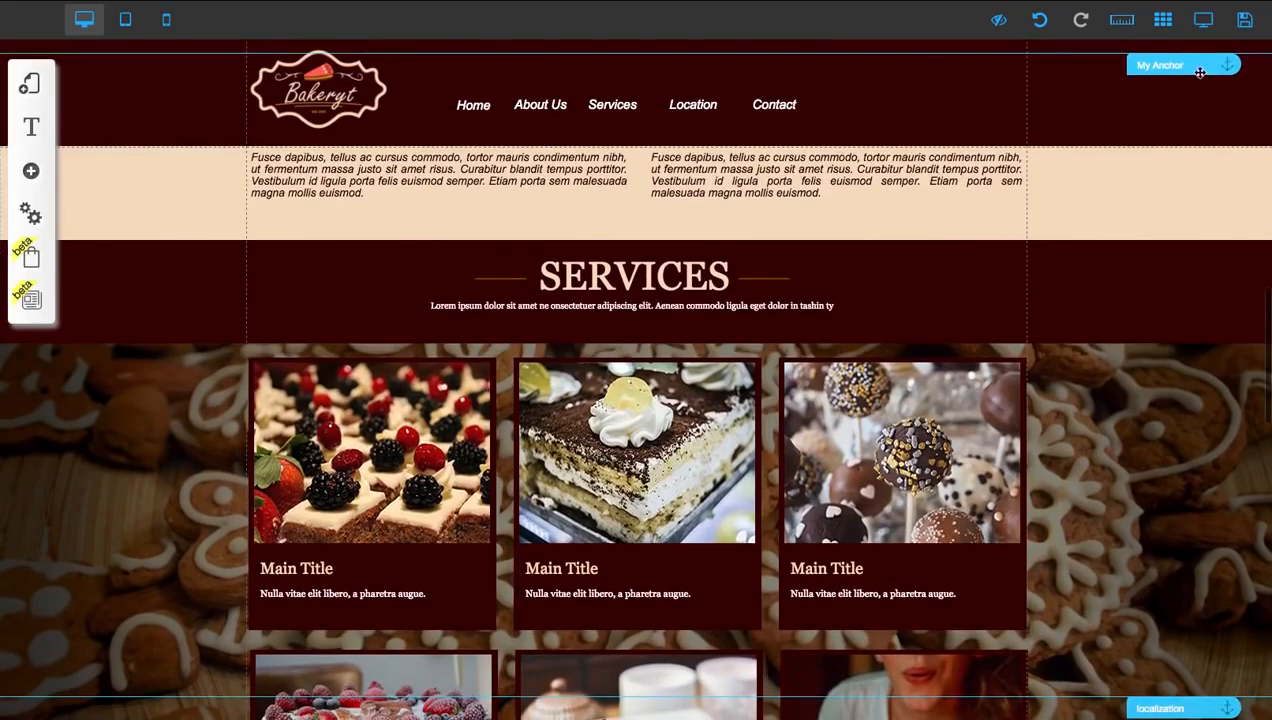
Move the My Anchor marker down until its line meets the upper edge of the Services section
left_click_drag(1190, 68, 1178, 230)
scroll(1176, 349, "down", 1)
scroll(1176, 349, "down", 1)
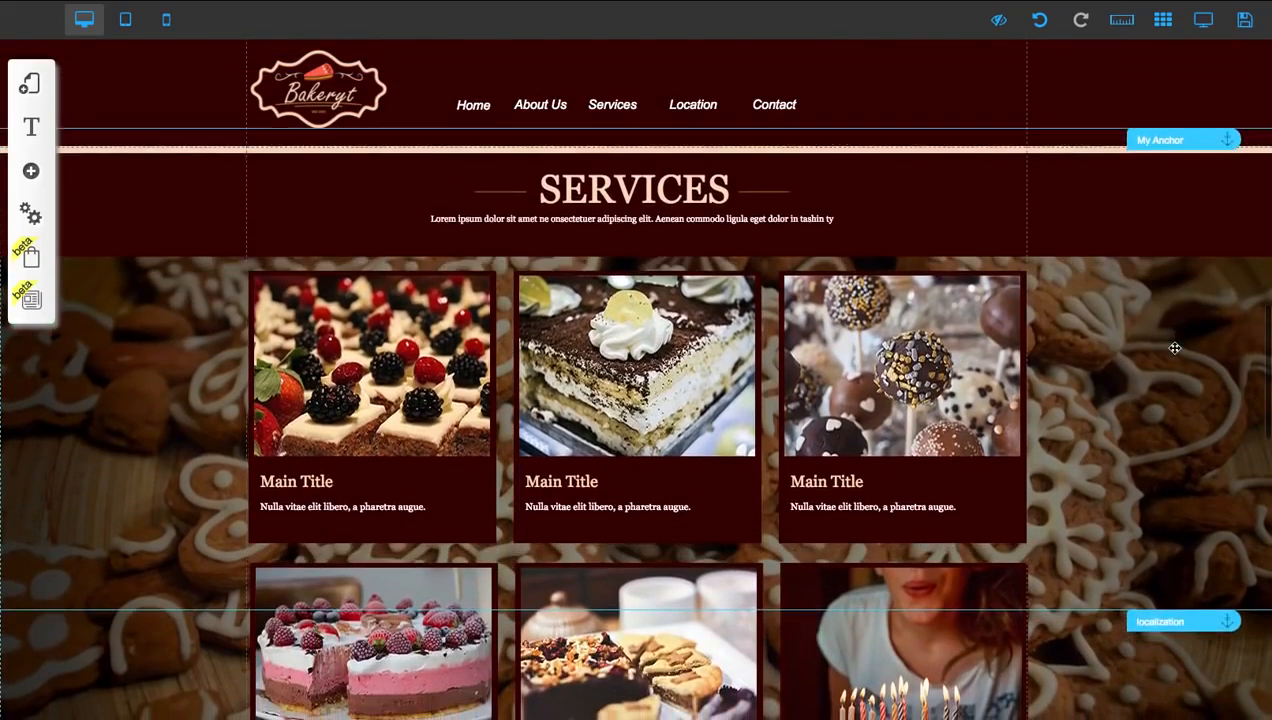
scroll(1175, 346, "up", 1)
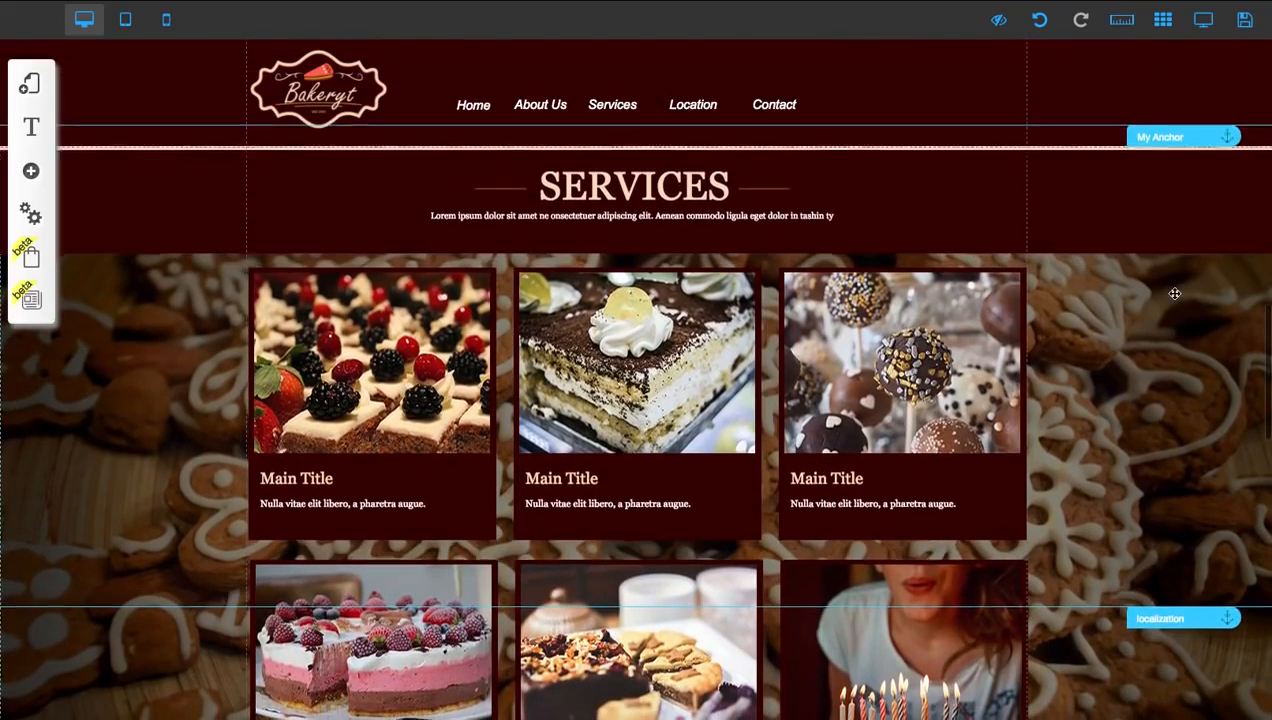
scroll(1173, 293, "down", 1)
scroll(1174, 294, "up", 1)
scroll(1174, 295, "down", 1)
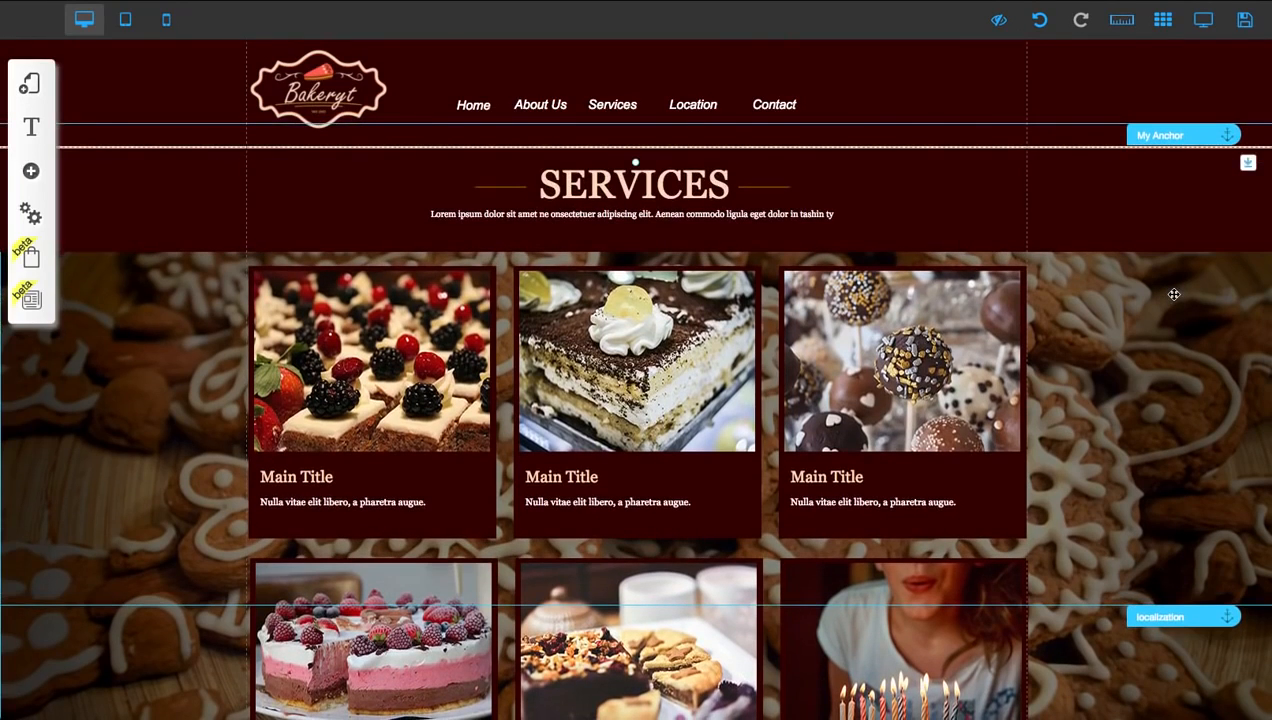
scroll(1171, 297, "down", 1)
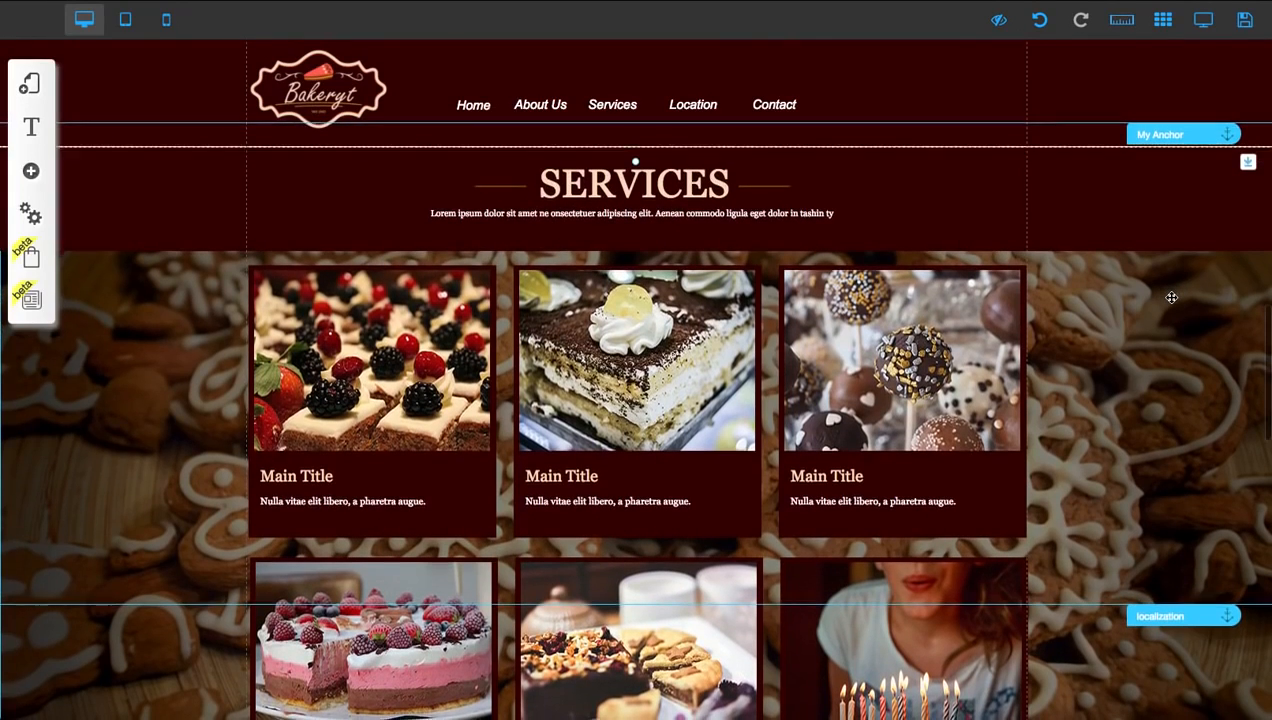
left_click_drag(1164, 131, 1164, 159)
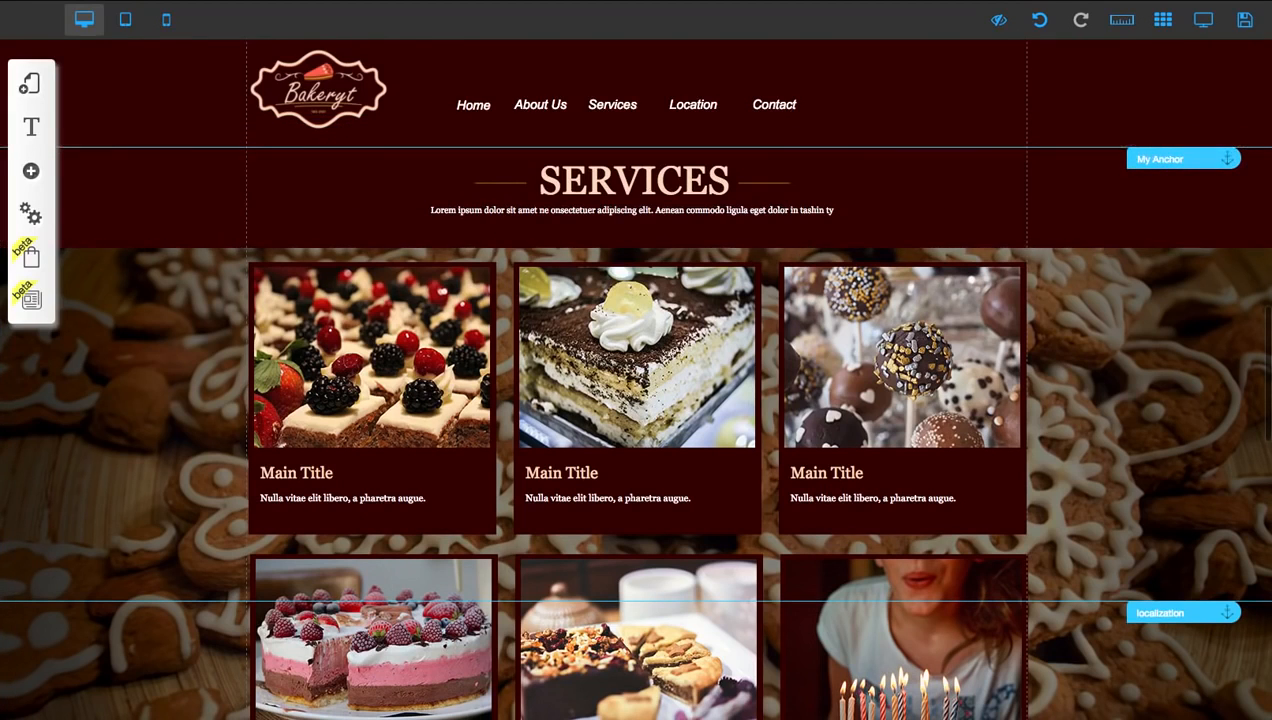
Rename the anchor at the Services section to LEARN MORE
scroll(1178, 46, "up", 1)
scroll(1176, 45, "down", 5)
scroll(1160, 100, "up", 10)
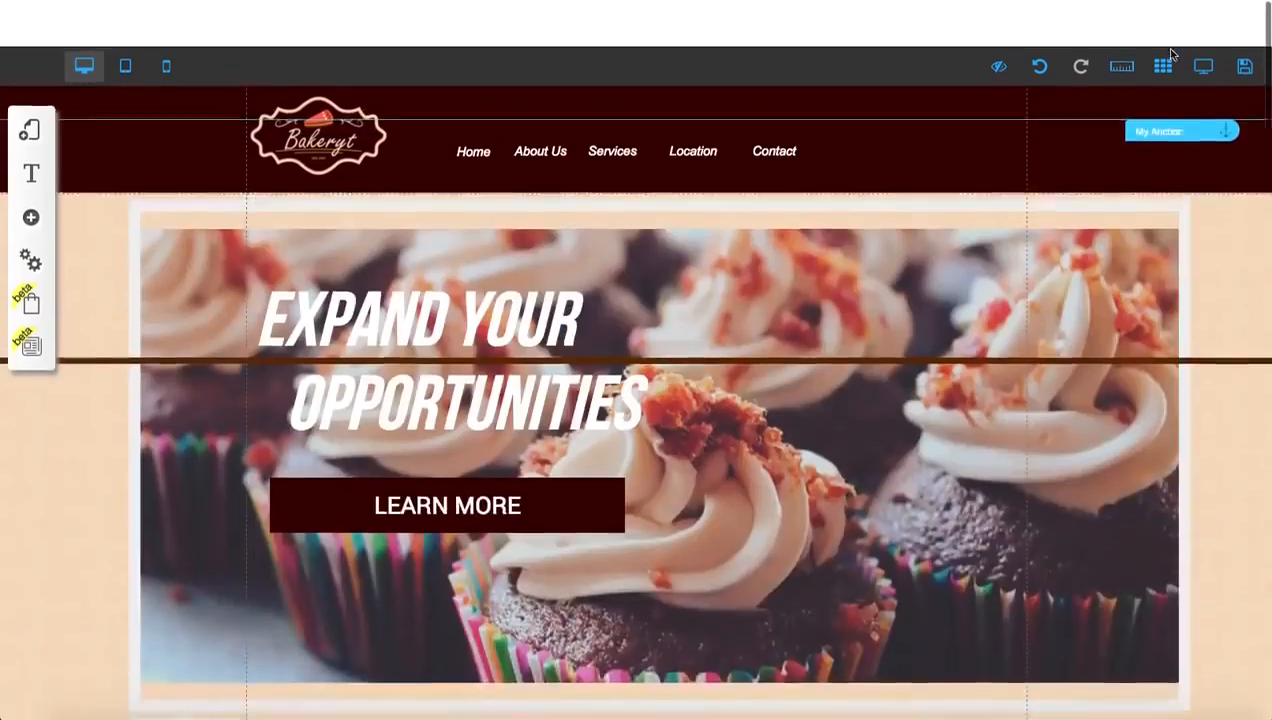
scroll(1141, 189, "down", 8)
scroll(1141, 190, "up", 2)
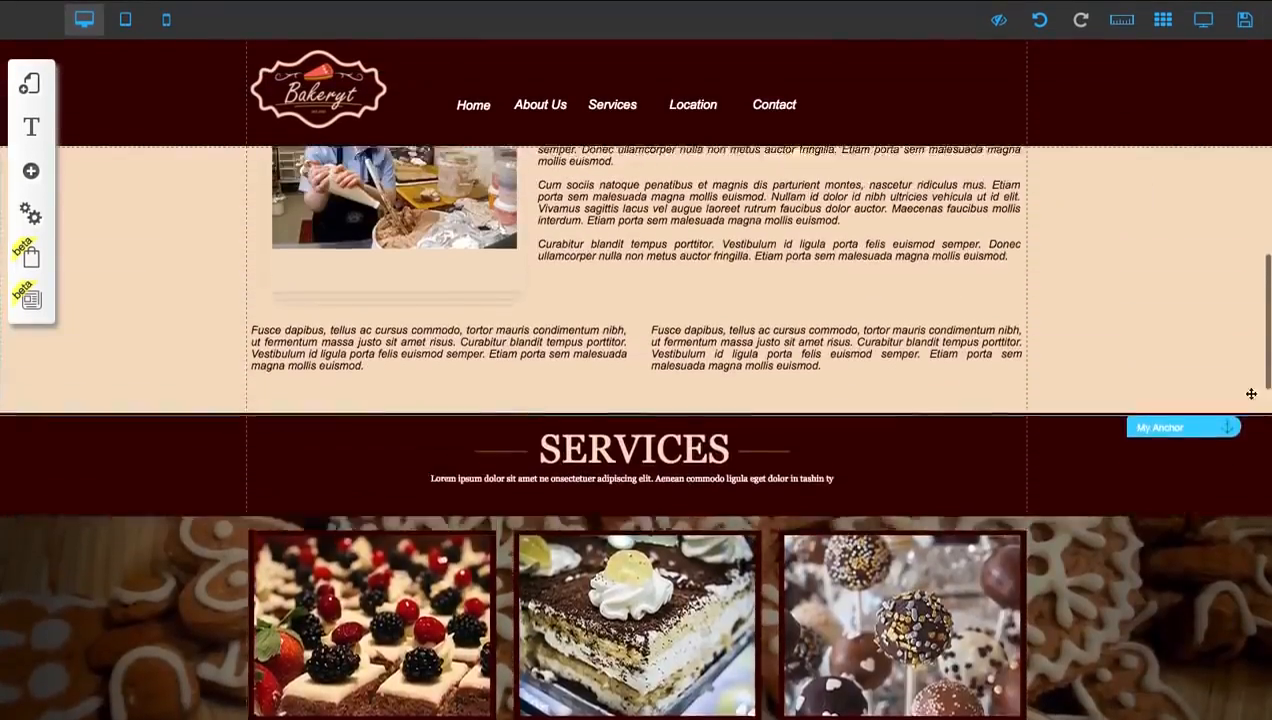
scroll(1176, 470, "down", 1)
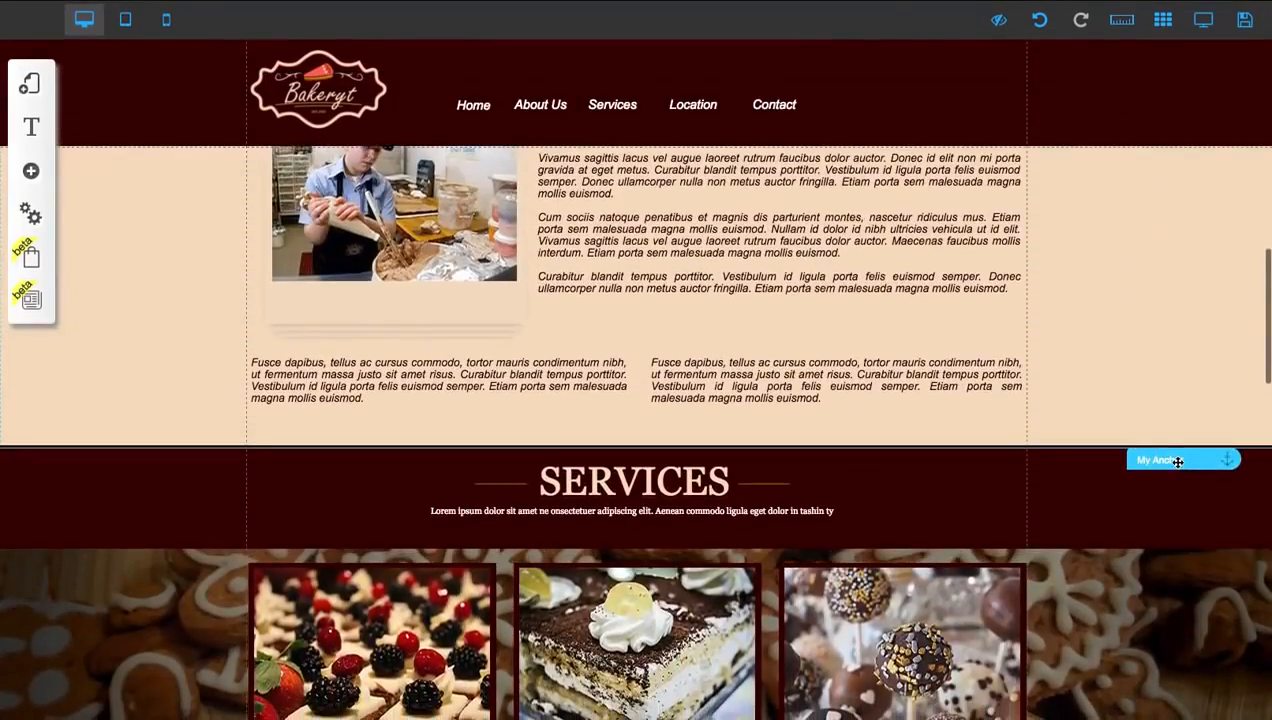
left_click_drag(1178, 462, 1179, 460)
left_click(1175, 456)
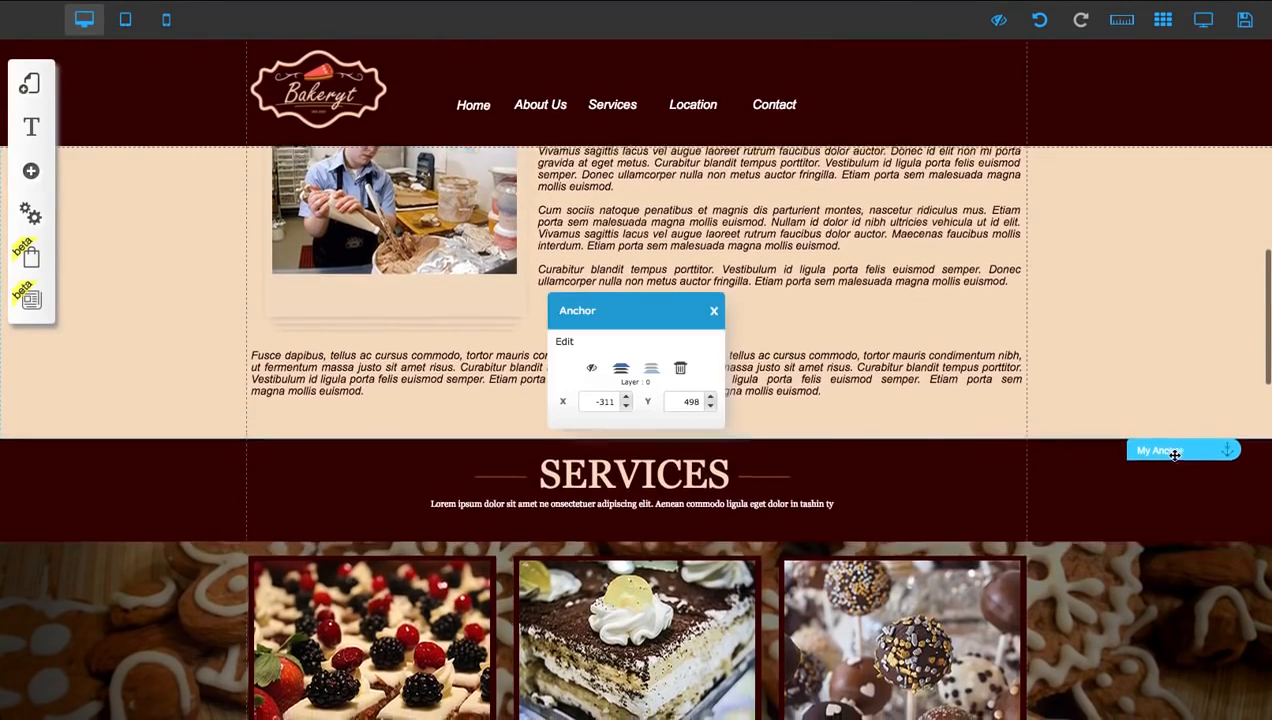
scroll(474, 300, "down", 3)
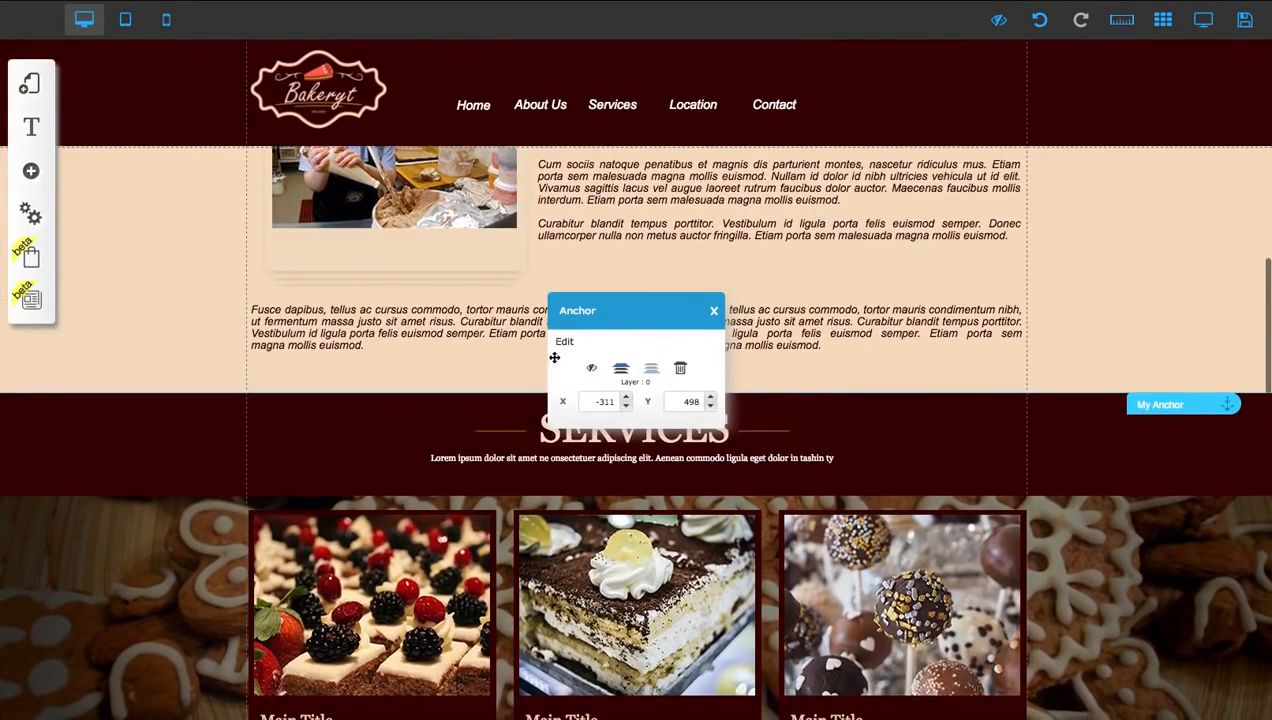
left_click(572, 352)
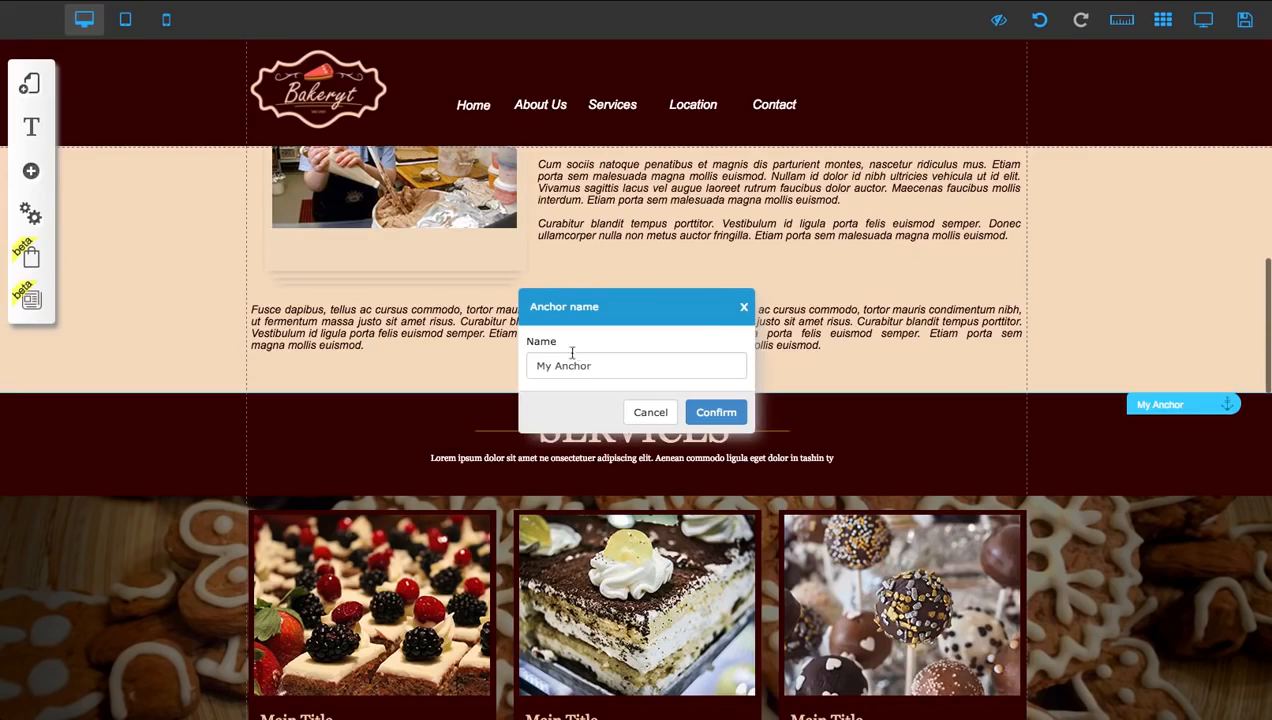
double_click(589, 366)
type("L")
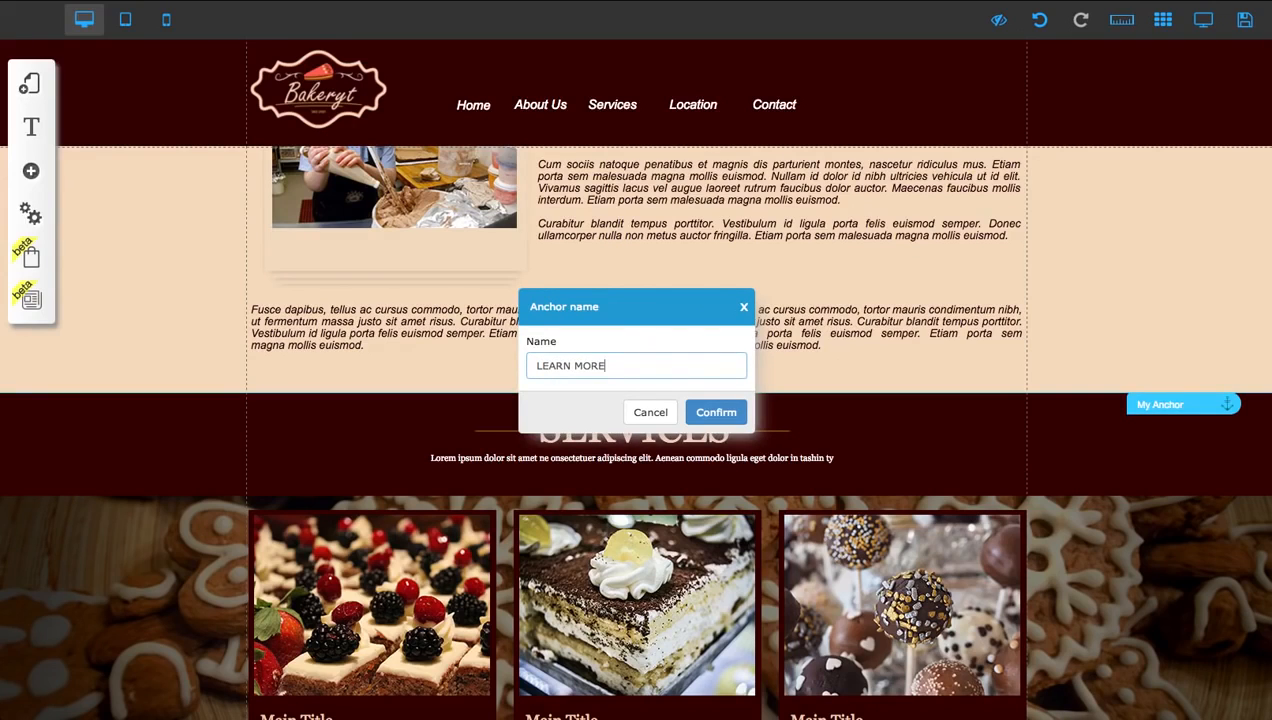
type("EARN MORE")
left_click(716, 412)
Preview the page in desktop view and test the LEARN MORE button
scroll(1071, 59, "down", 5)
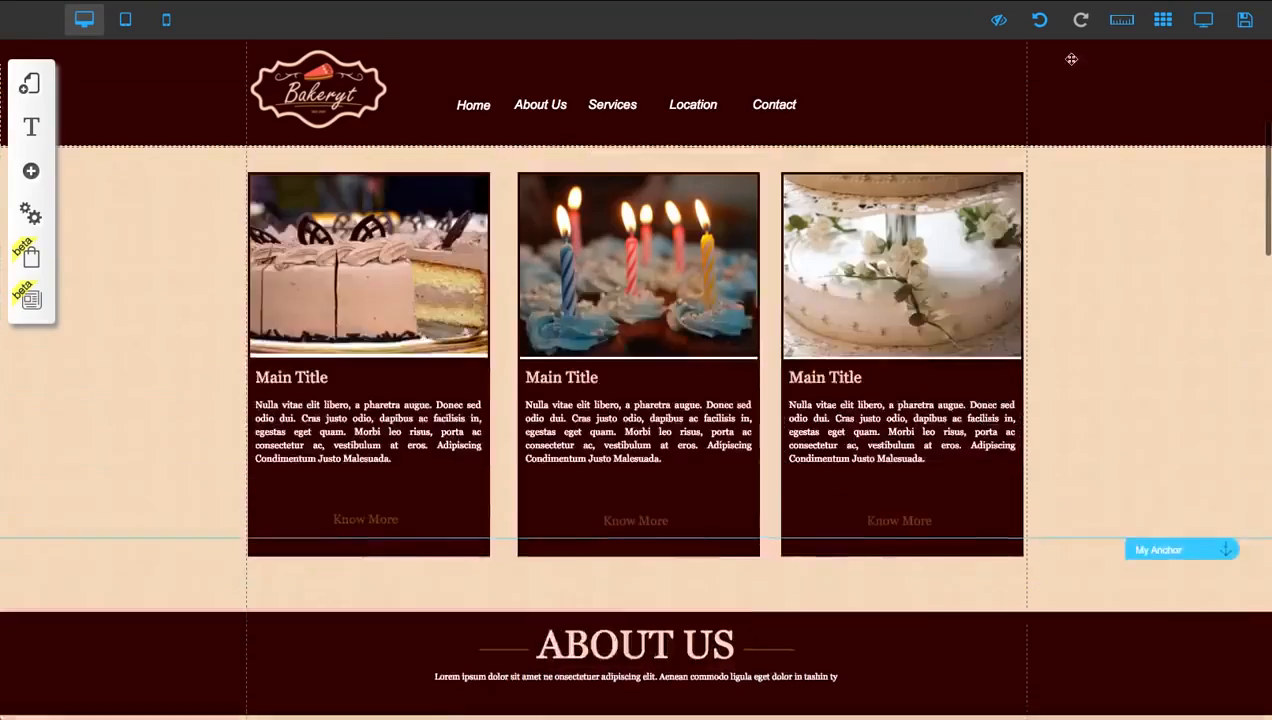
scroll(1071, 59, "up", 1)
left_click(1196, 36)
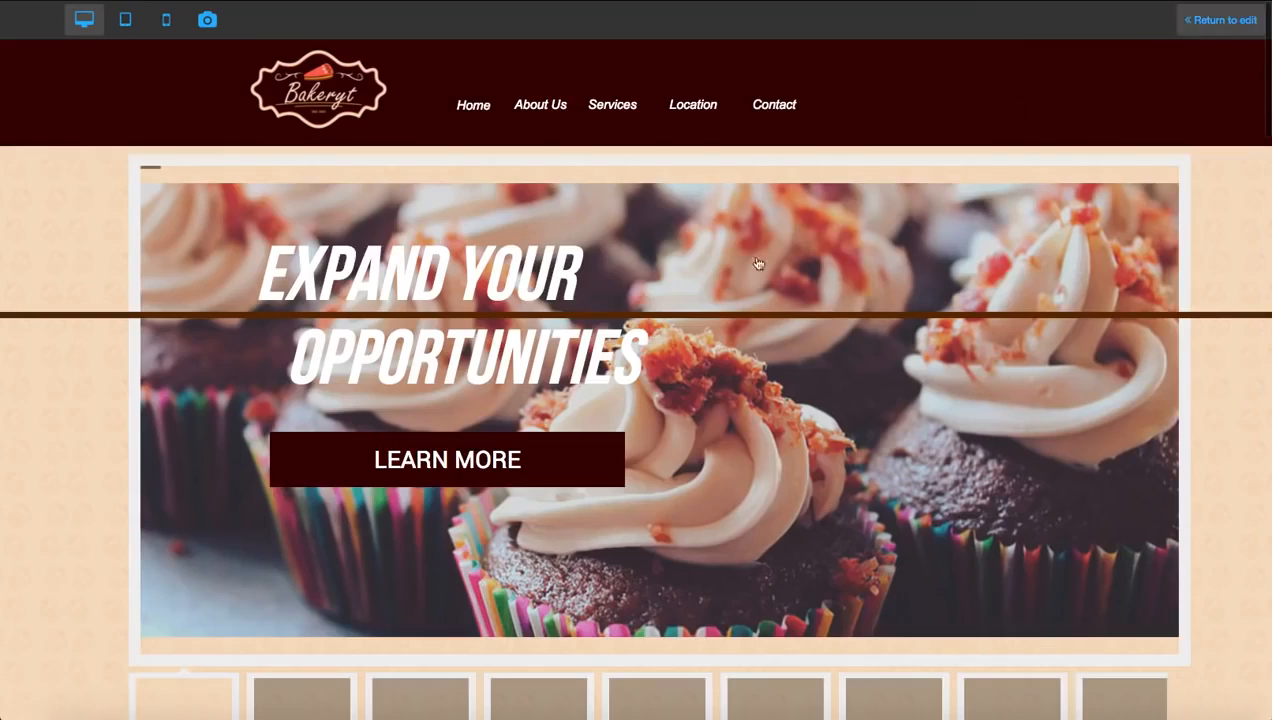
left_click(545, 459)
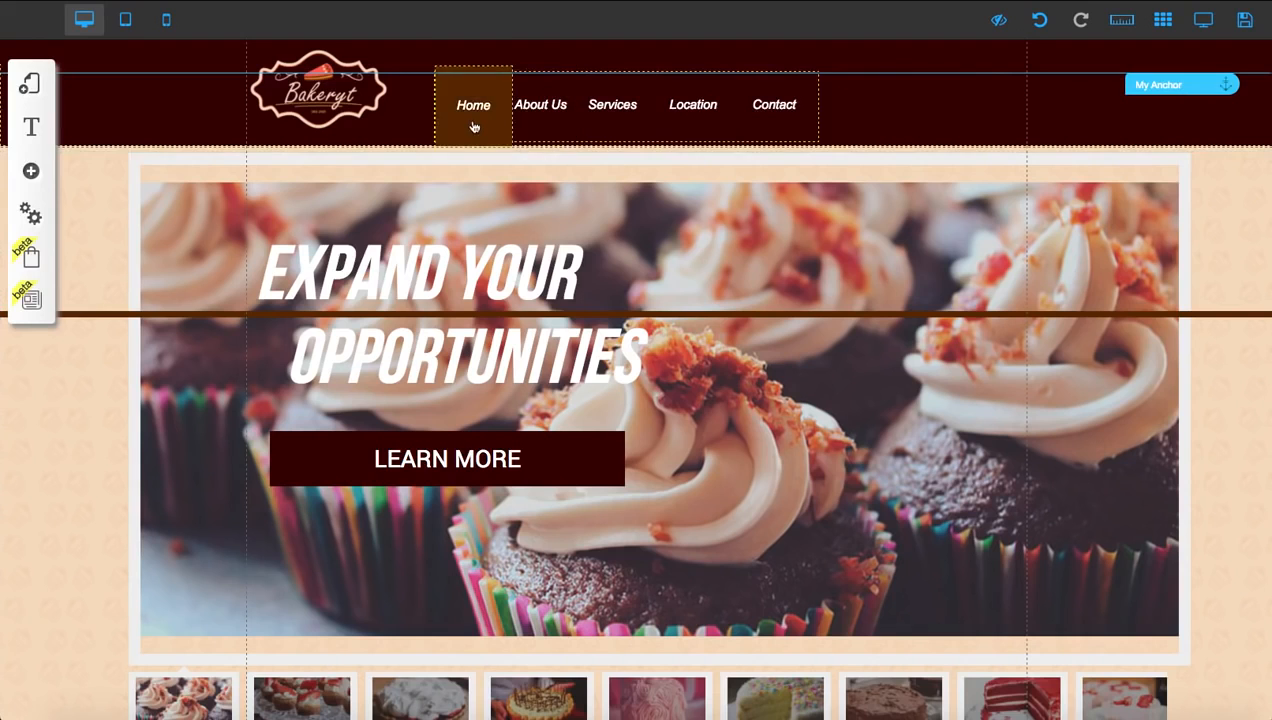
Move the page's topmost My Anchor marker down from the header to the upper edge of the cupcake banner area
scroll(1102, 119, "down", 1)
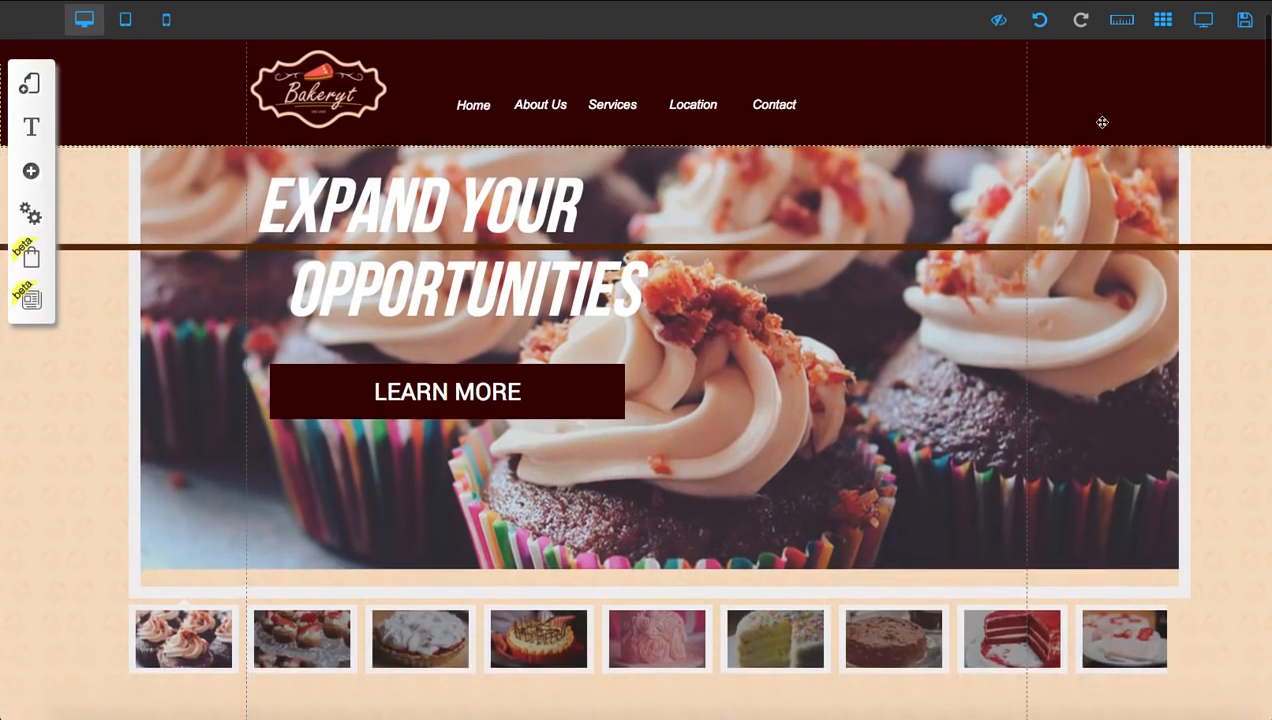
scroll(1102, 119, "up", 1)
left_click_drag(1164, 87, 1170, 162)
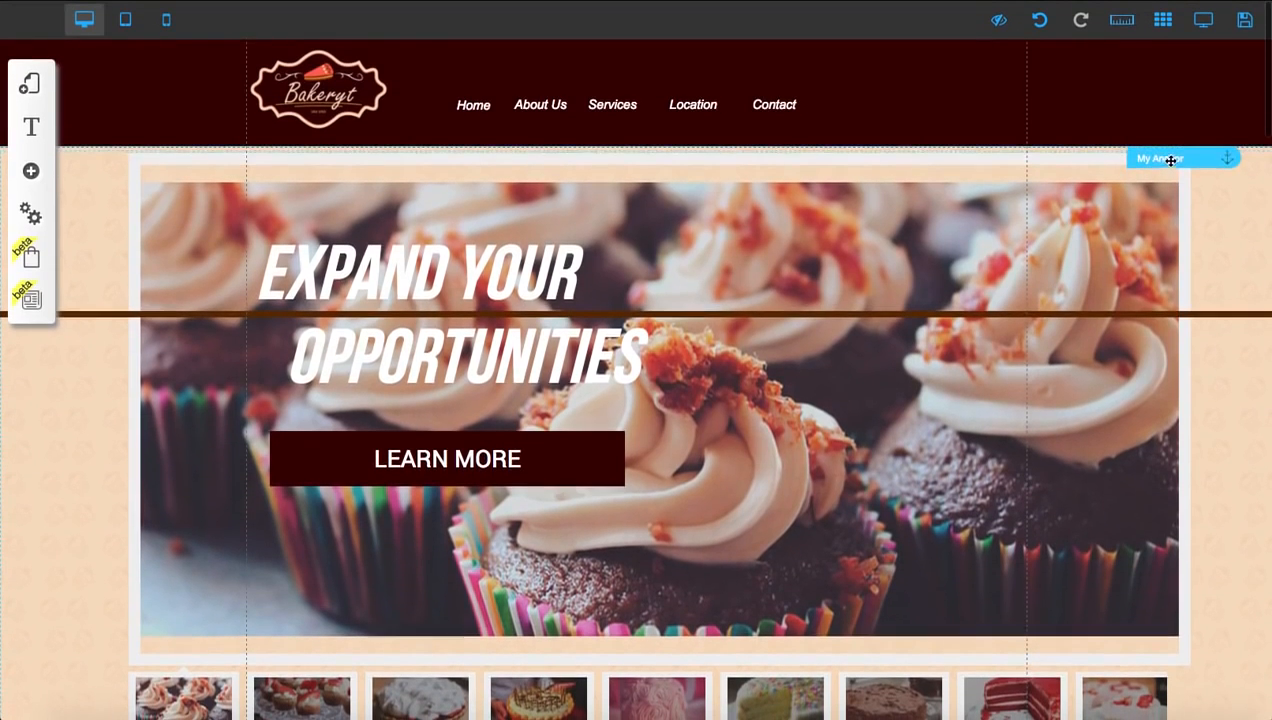
Rename the anchor at the upper edge of the cupcake banner area to HOME
left_click(1170, 162)
left_click(566, 341)
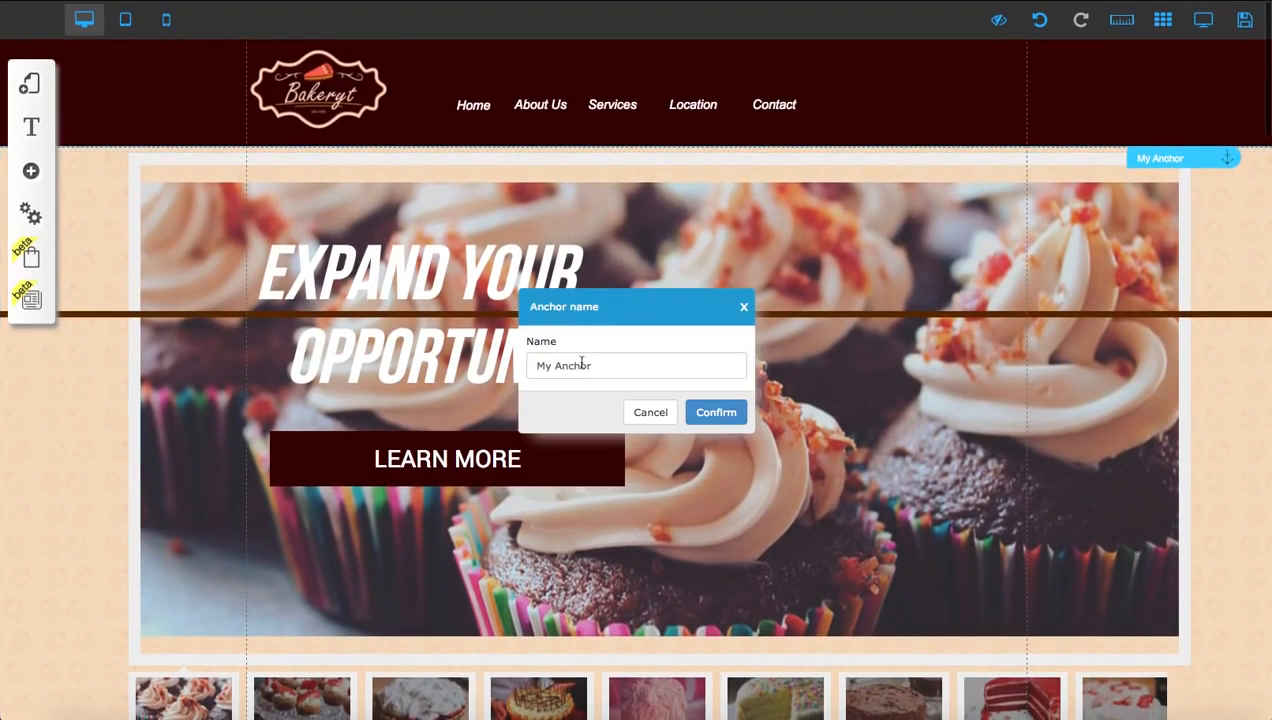
triple_click(580, 365)
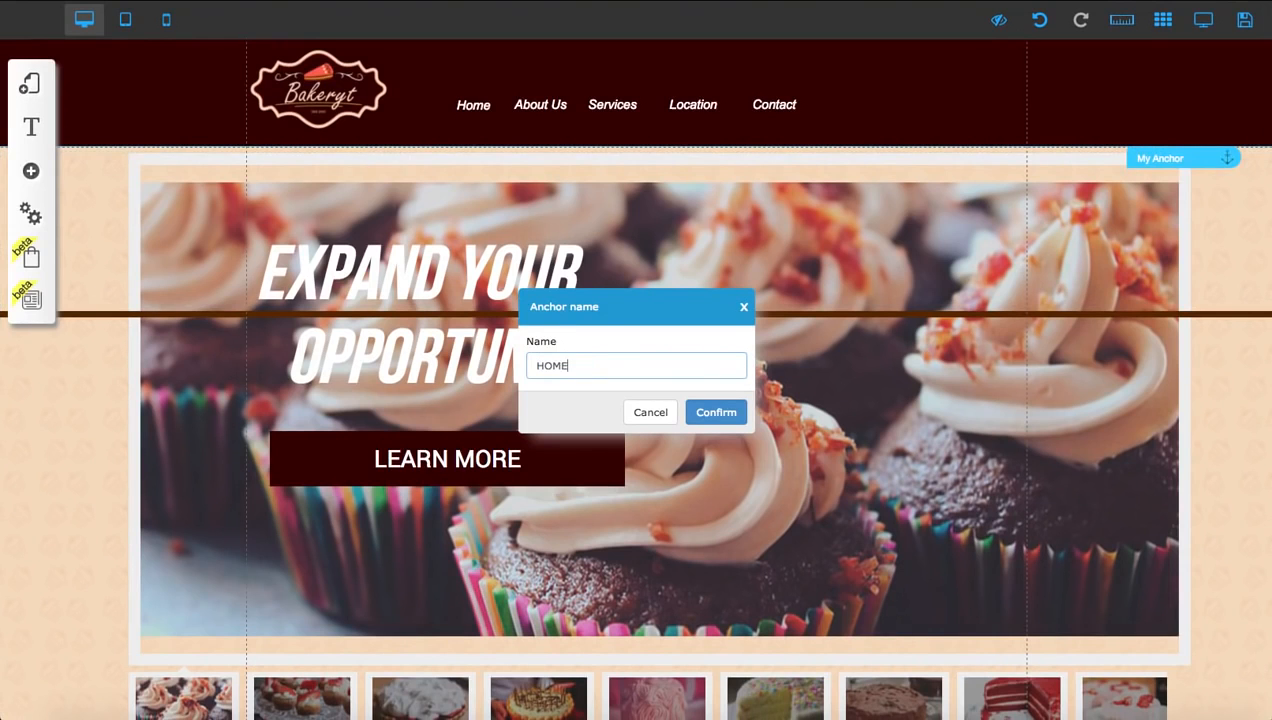
left_click(702, 410)
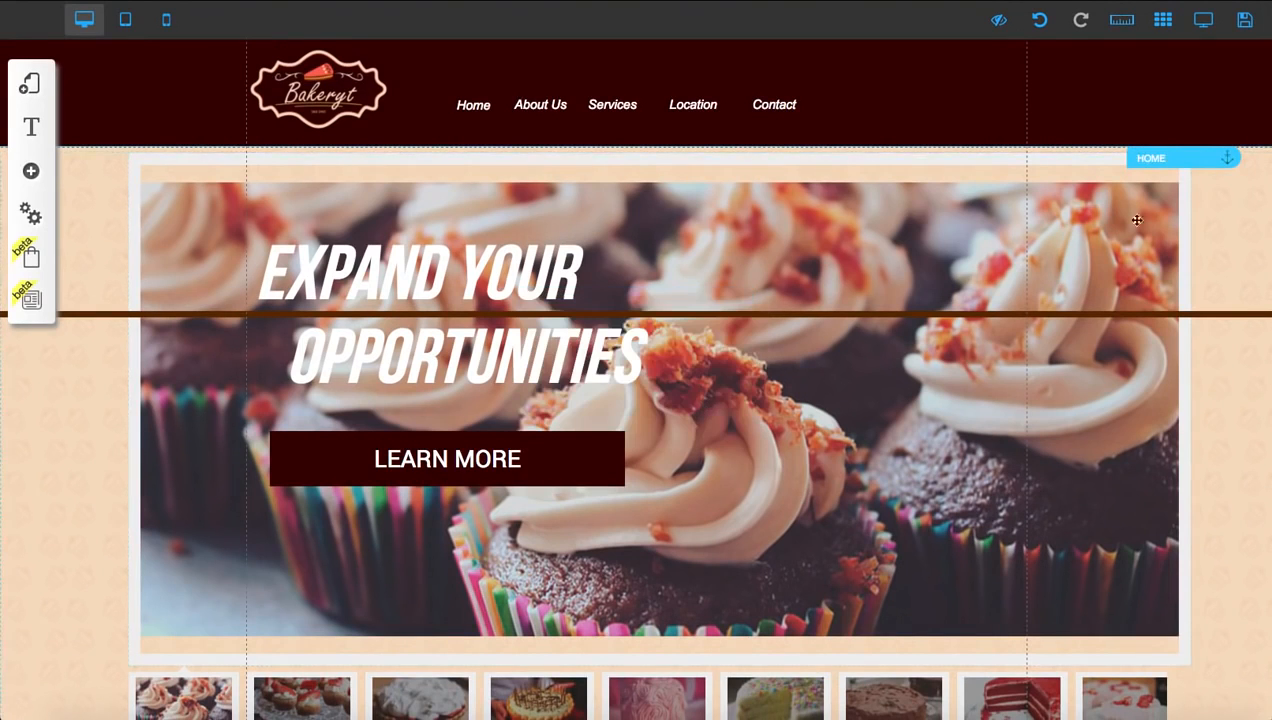
Move the My Anchor marker above the About Us section down to the section's upper edge
scroll(943, 287, "down", 10)
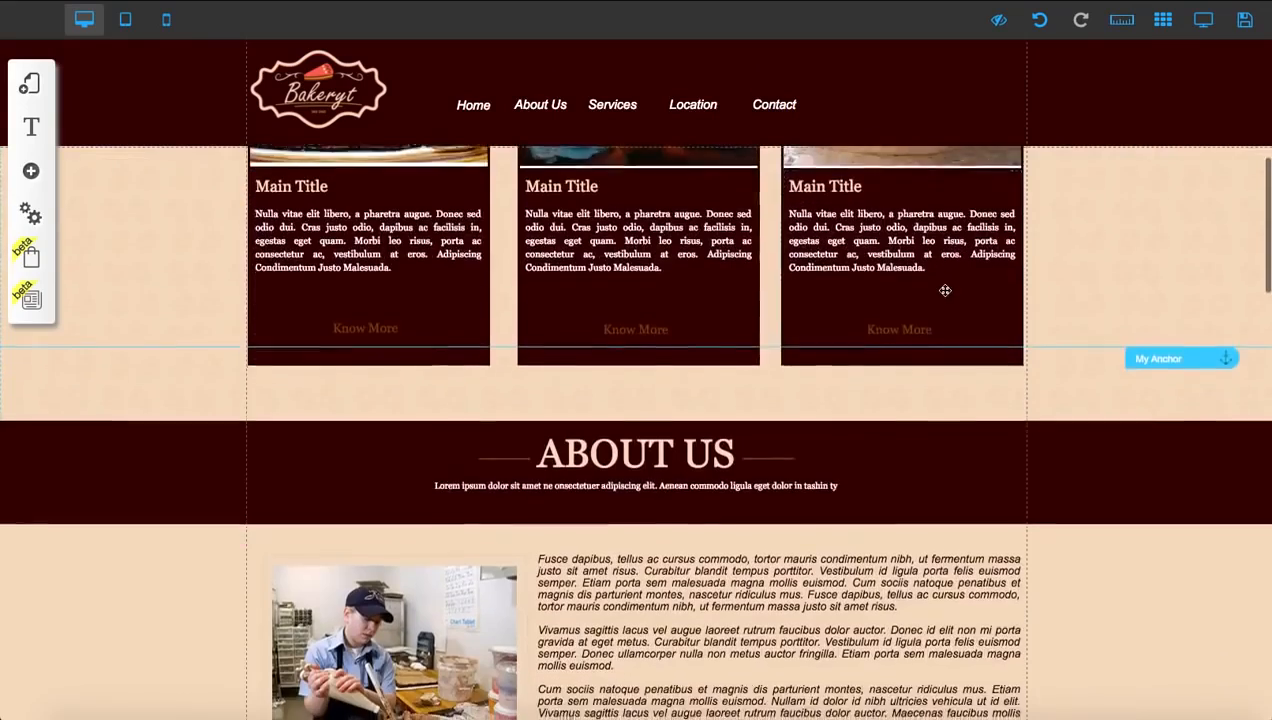
scroll(943, 289, "down", 3)
left_click_drag(1167, 213, 1171, 288)
Rename the anchor at the About Us section to ABOUT US
scroll(1160, 309, "down", 3)
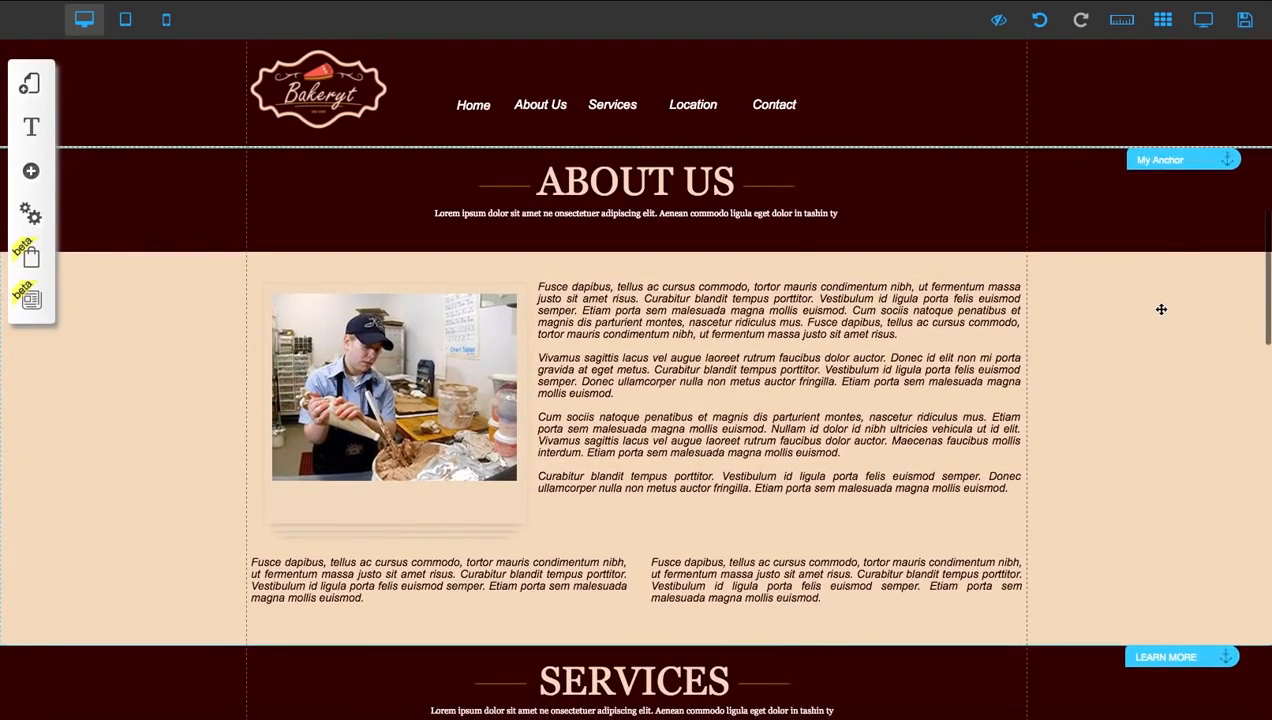
left_click(1173, 158)
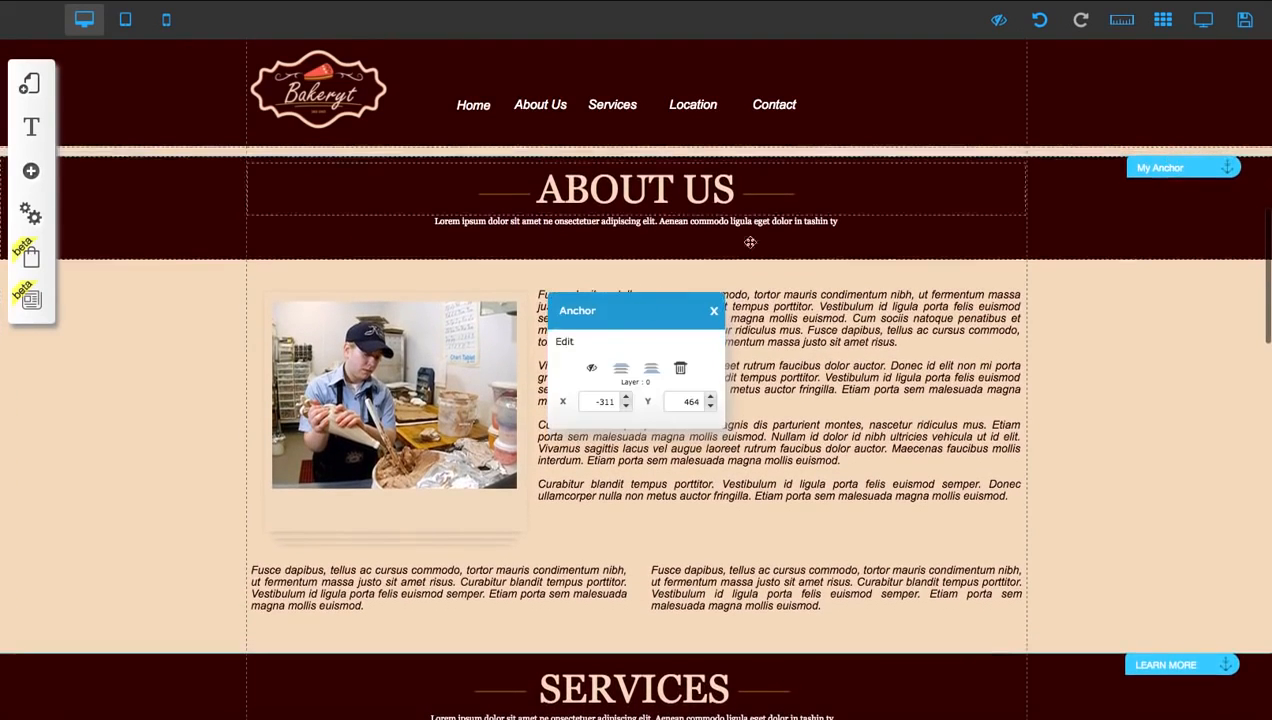
left_click(565, 342)
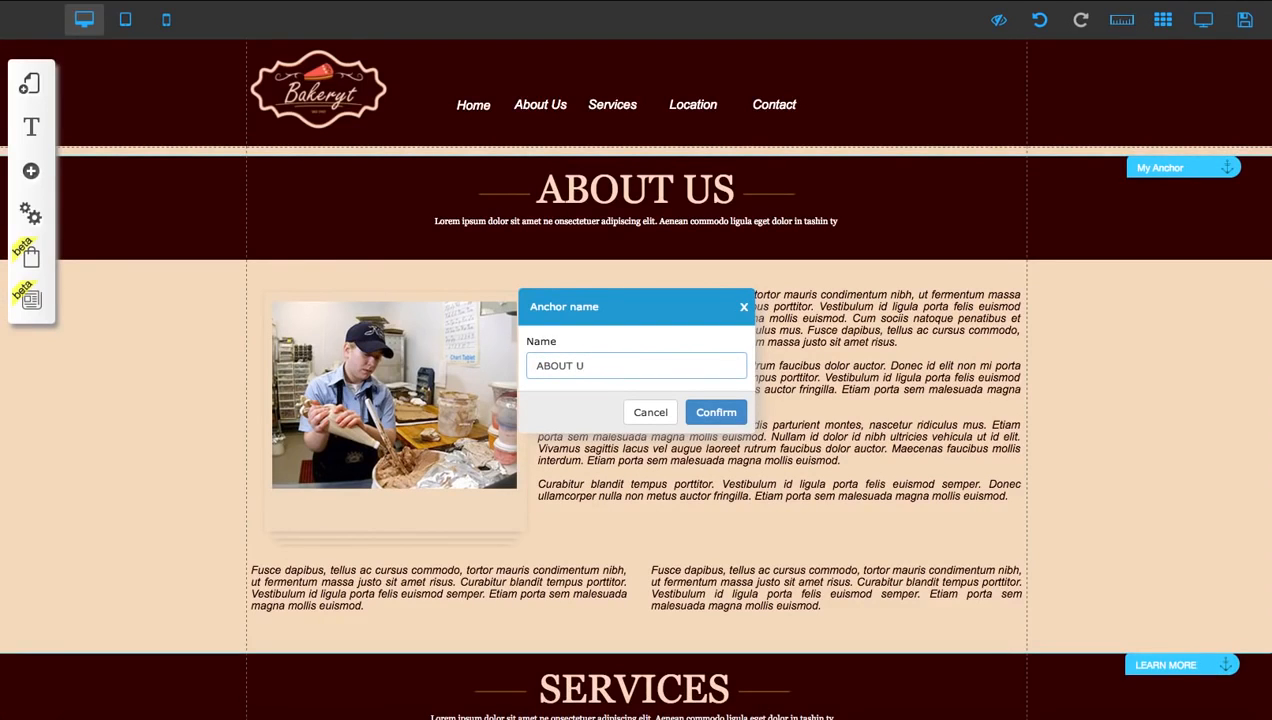
left_click(716, 412)
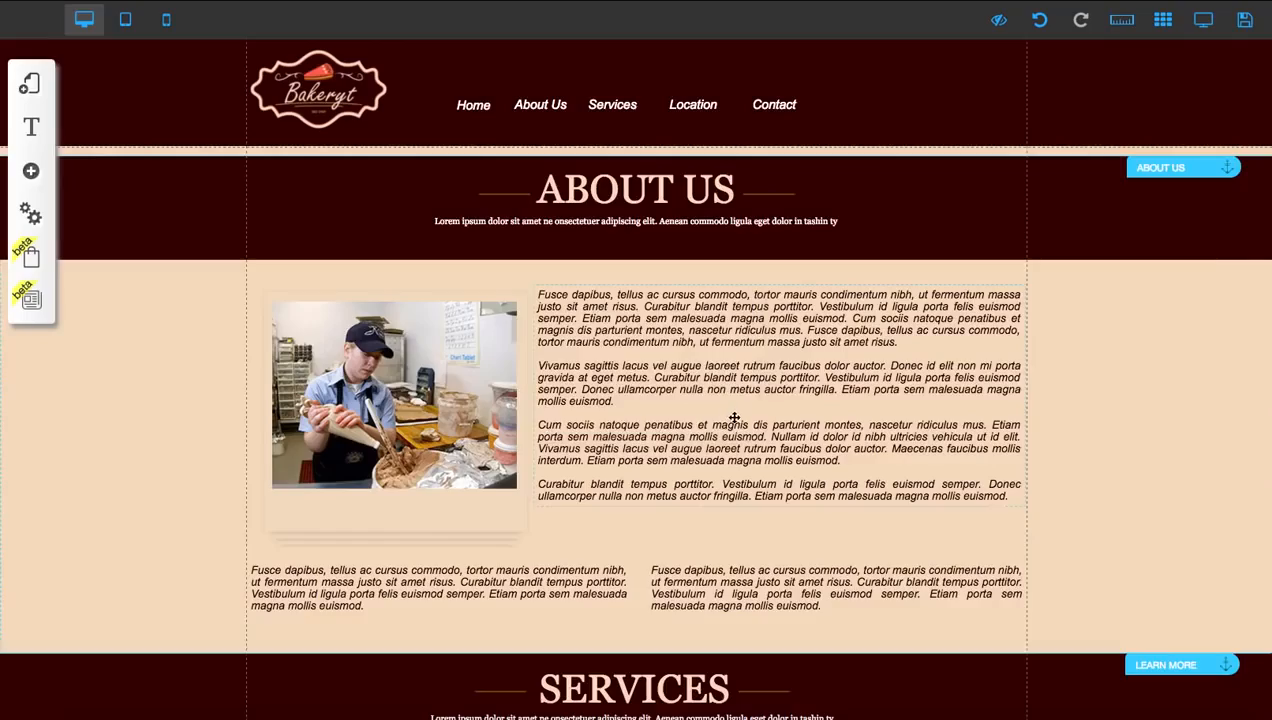
Move the localization anchor down from the service cards until its line meets the map's upper edge
scroll(734, 430, "down", 4)
scroll(735, 420, "down", 6)
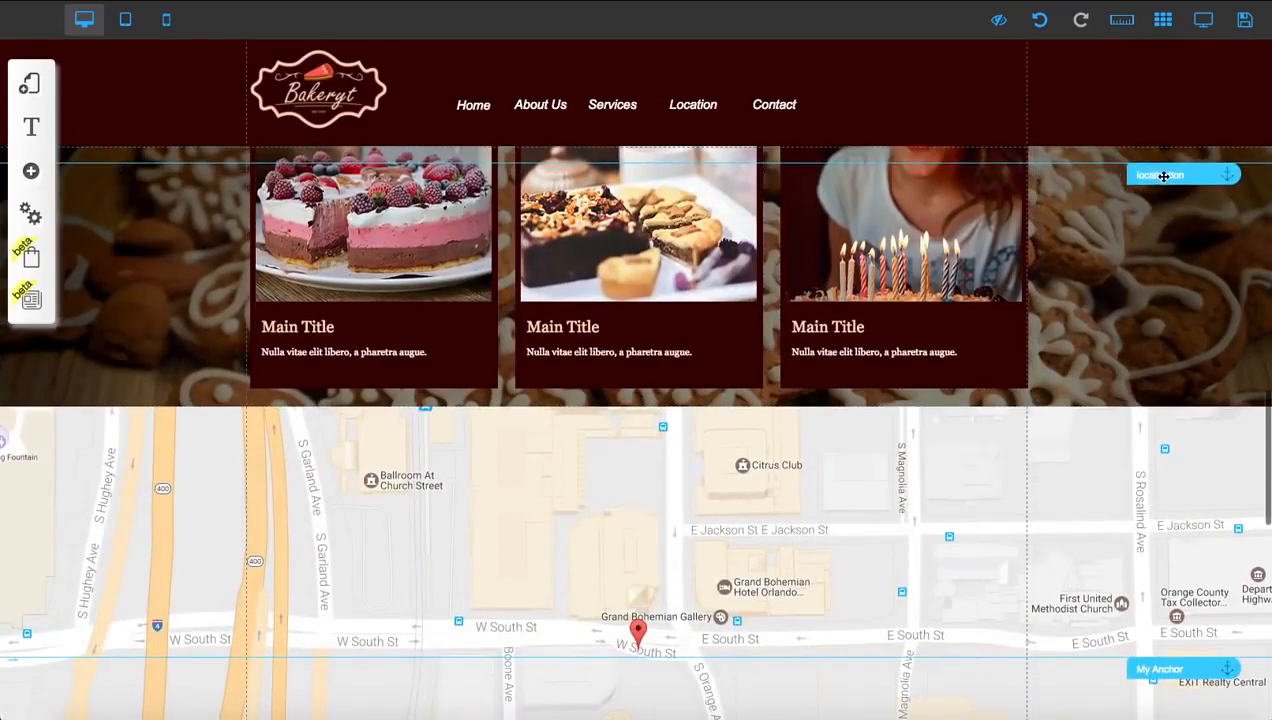
left_click_drag(1163, 176, 1165, 406)
scroll(1103, 405, "down", 1)
scroll(1103, 405, "down", 3)
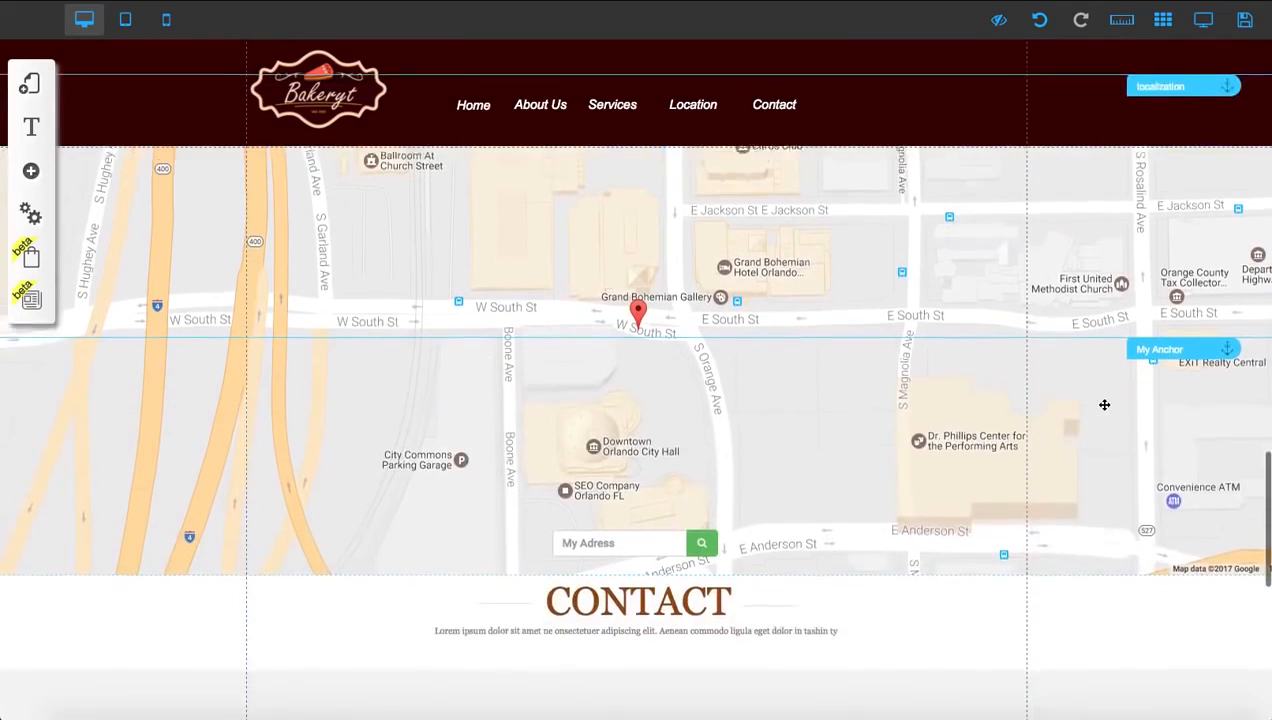
scroll(1115, 395, "up", 1)
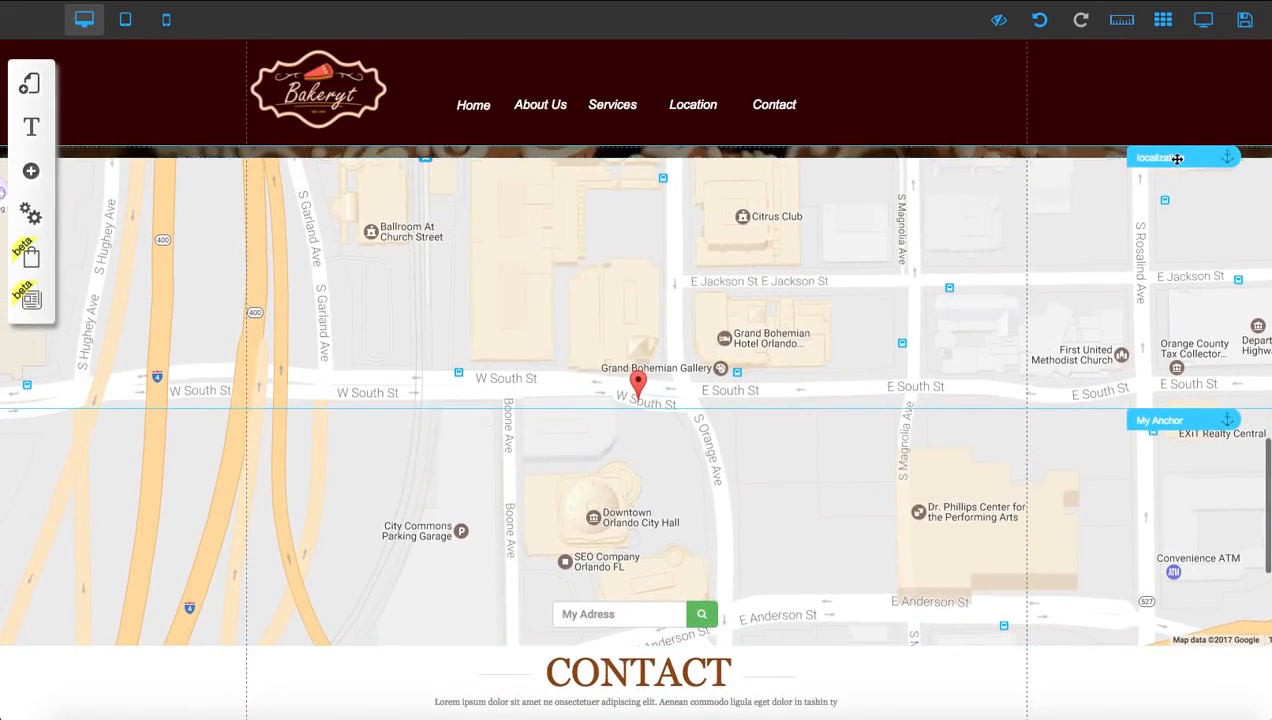
left_click_drag(1177, 159, 1177, 174)
Rename the localization anchor at the map's upper edge to LOCATION
scroll(1176, 169, "up", 1)
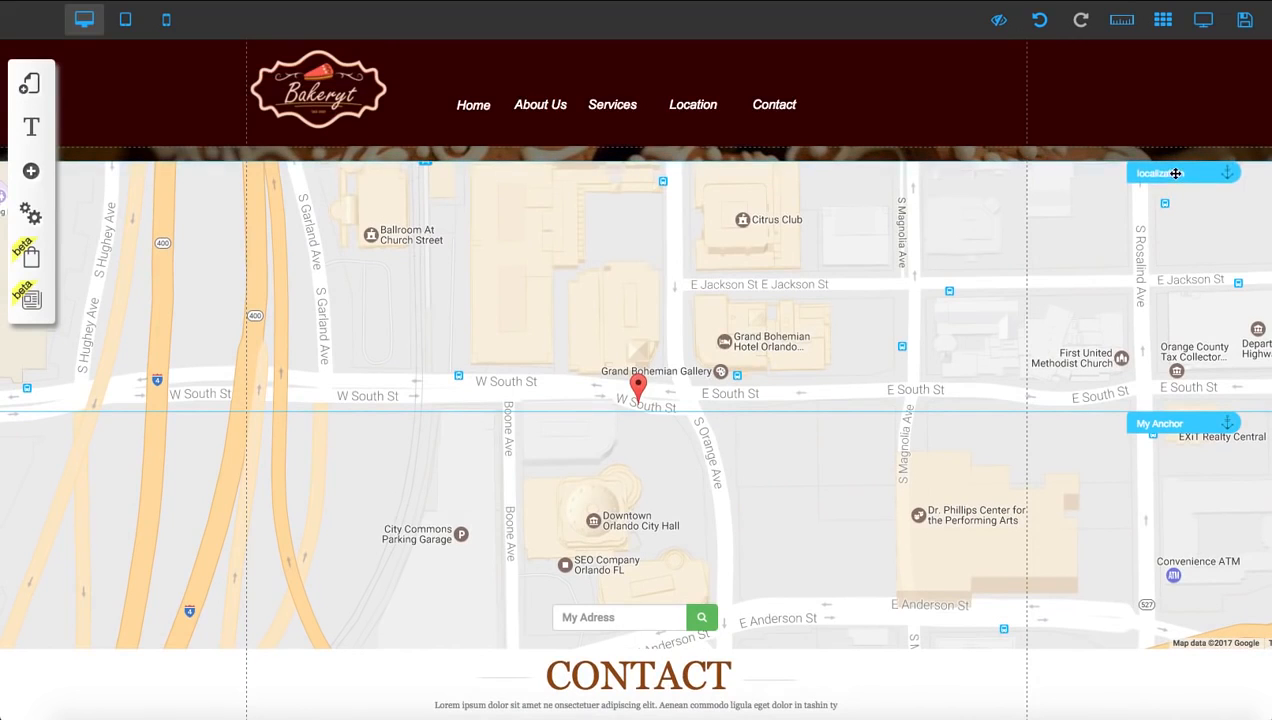
double_click(1175, 173)
scroll(1175, 173, "up", 1)
left_click(563, 349)
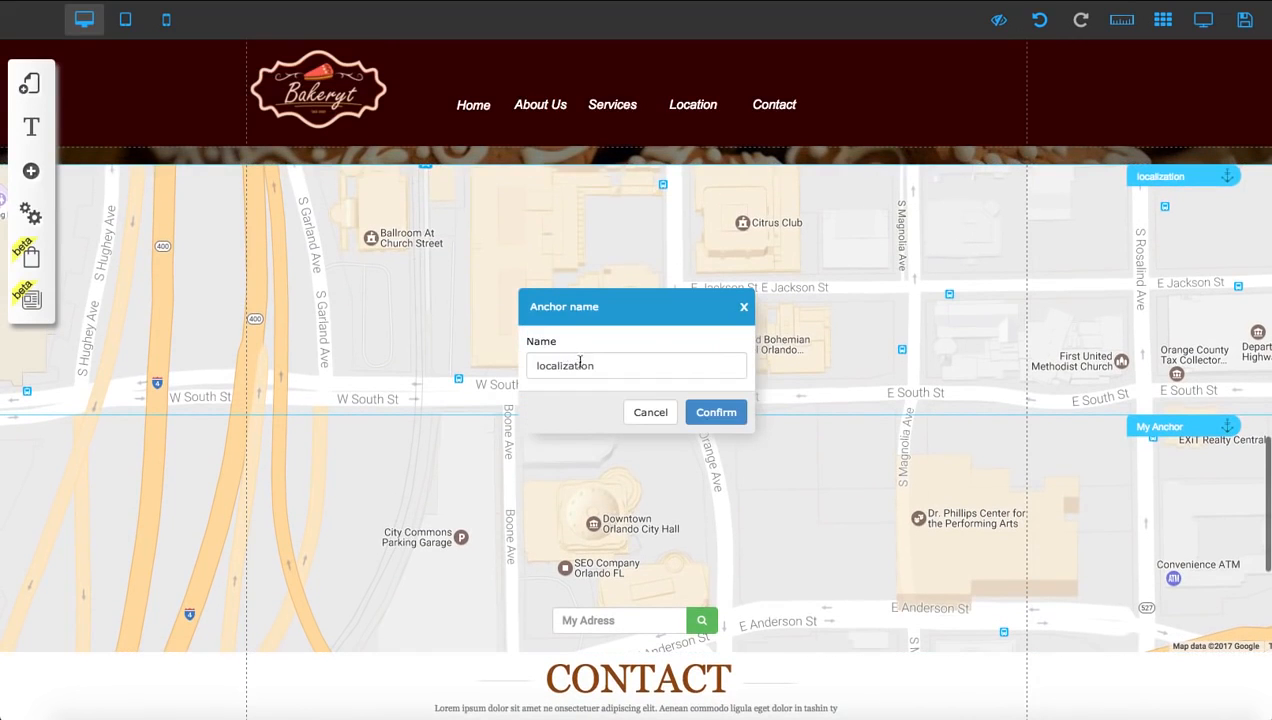
double_click(587, 368)
type("LOCAT")
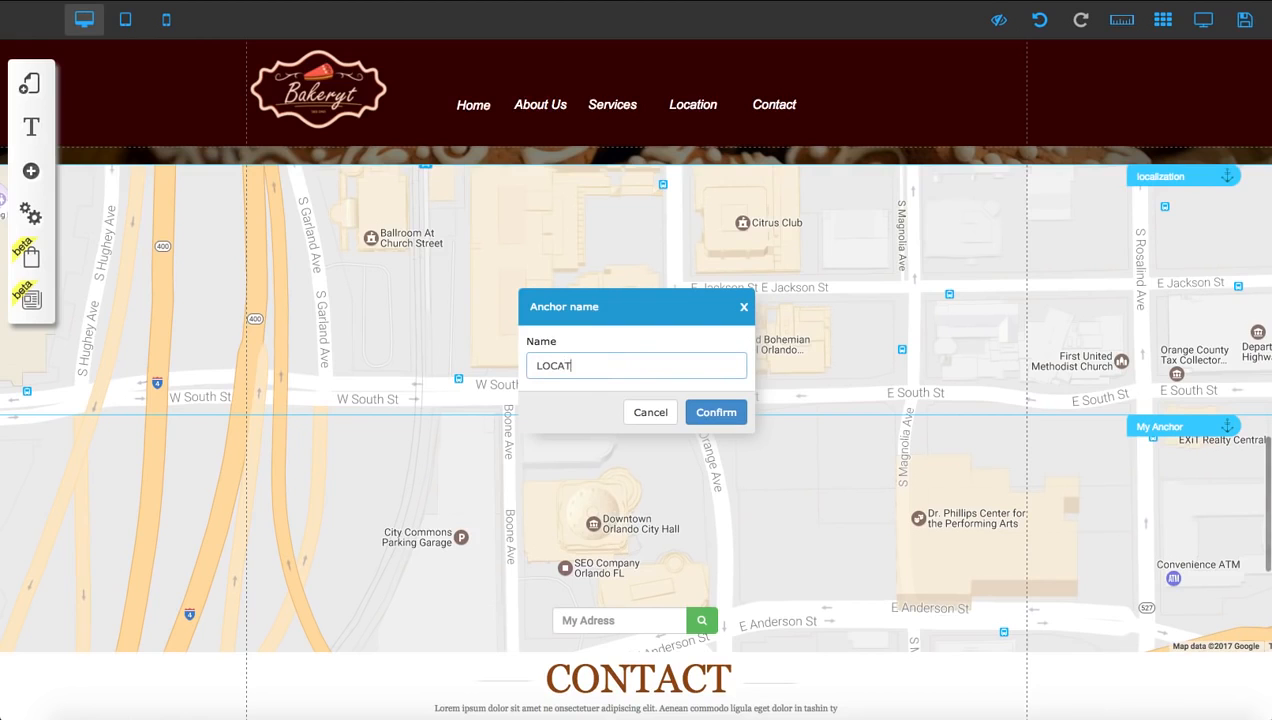
type("ION")
left_click(720, 412)
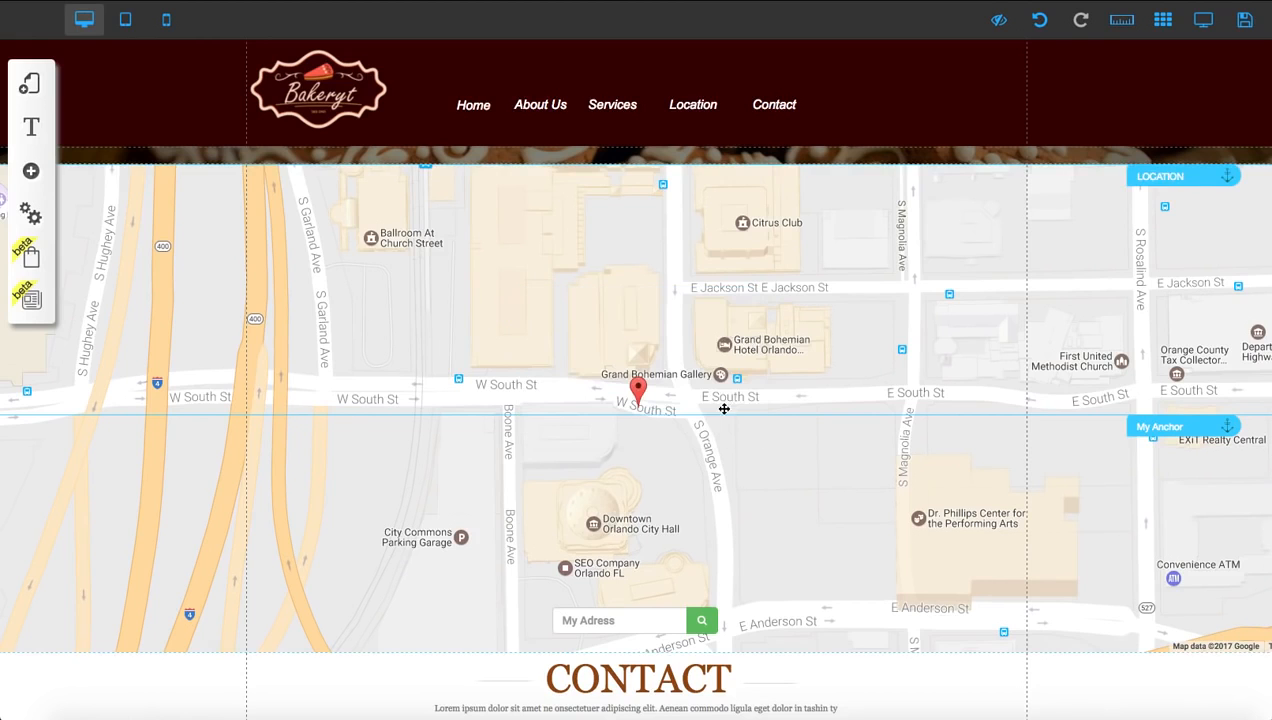
Move the My Anchor marker from the middle of the map down to the upper edge of the Contact section
scroll(778, 421, "down", 3)
scroll(830, 400, "down", 2)
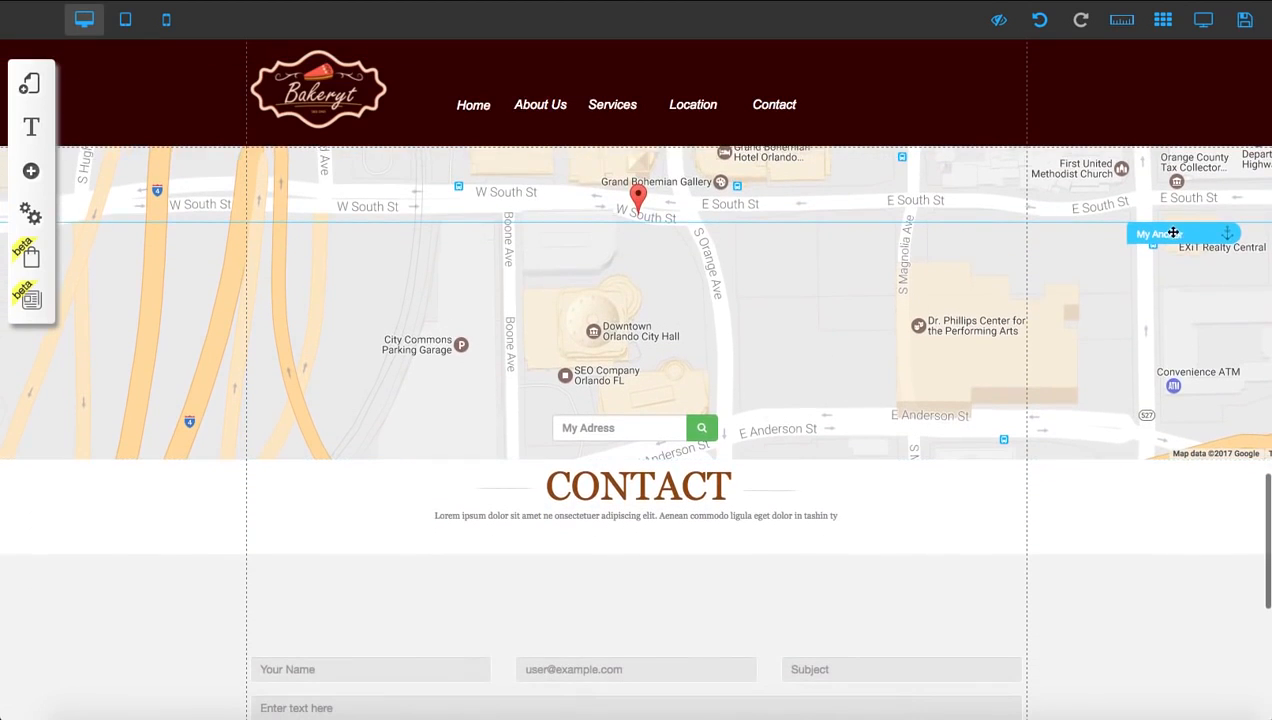
mouse_move(1173, 232)
left_mouse_down()
mouse_move(1172, 488)
mouse_move(1186, 474)
left_mouse_up()
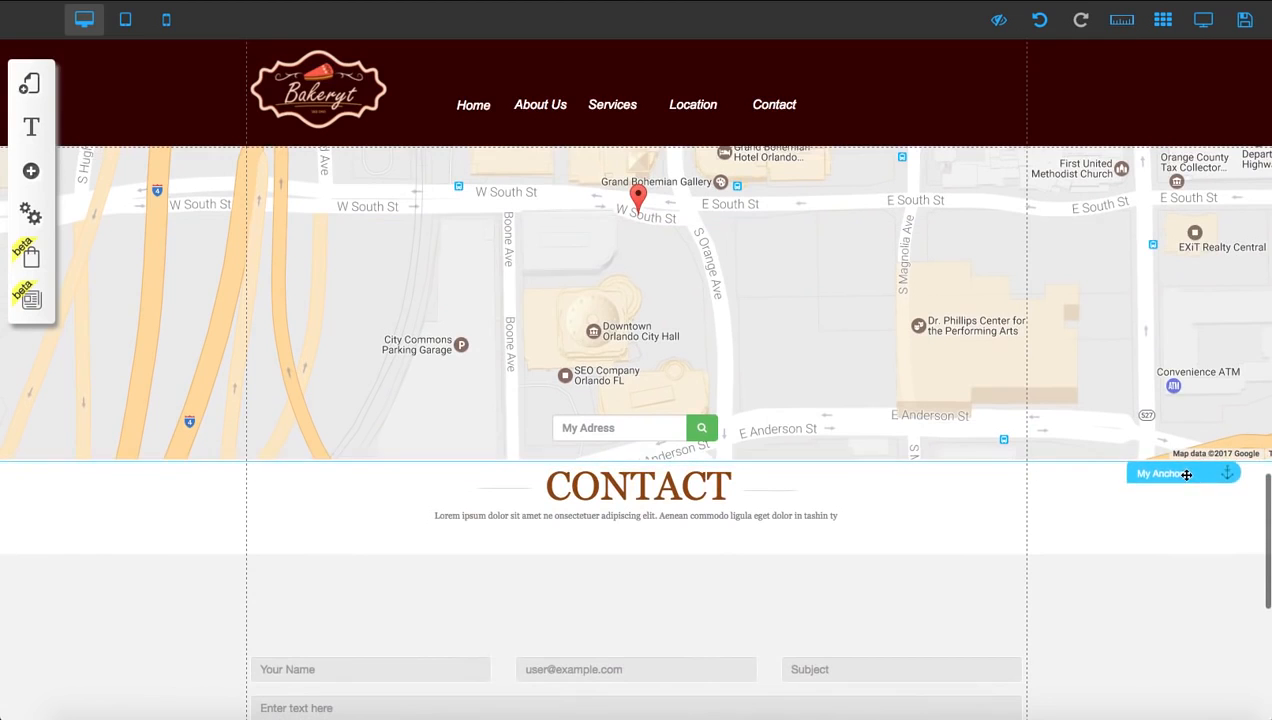
Rename the anchor at the Contact section to CONTACT
scroll(985, 473, "down", 7)
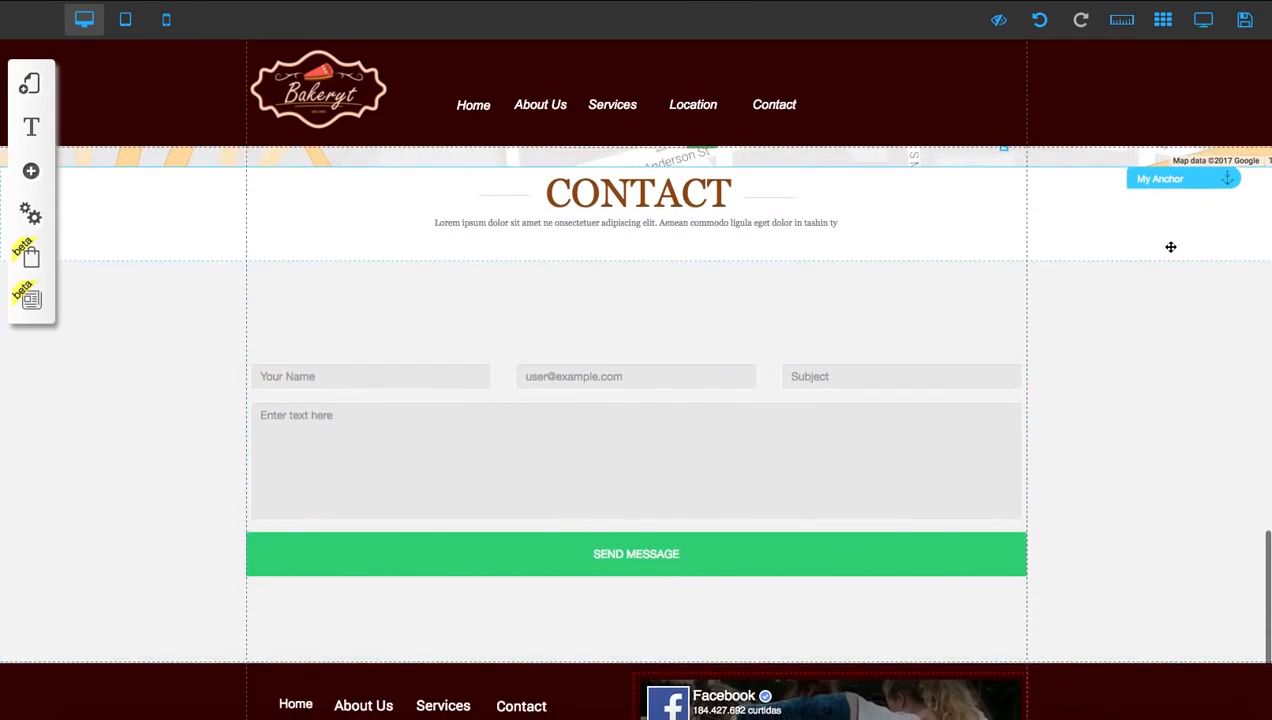
scroll(1159, 180, "up", 1)
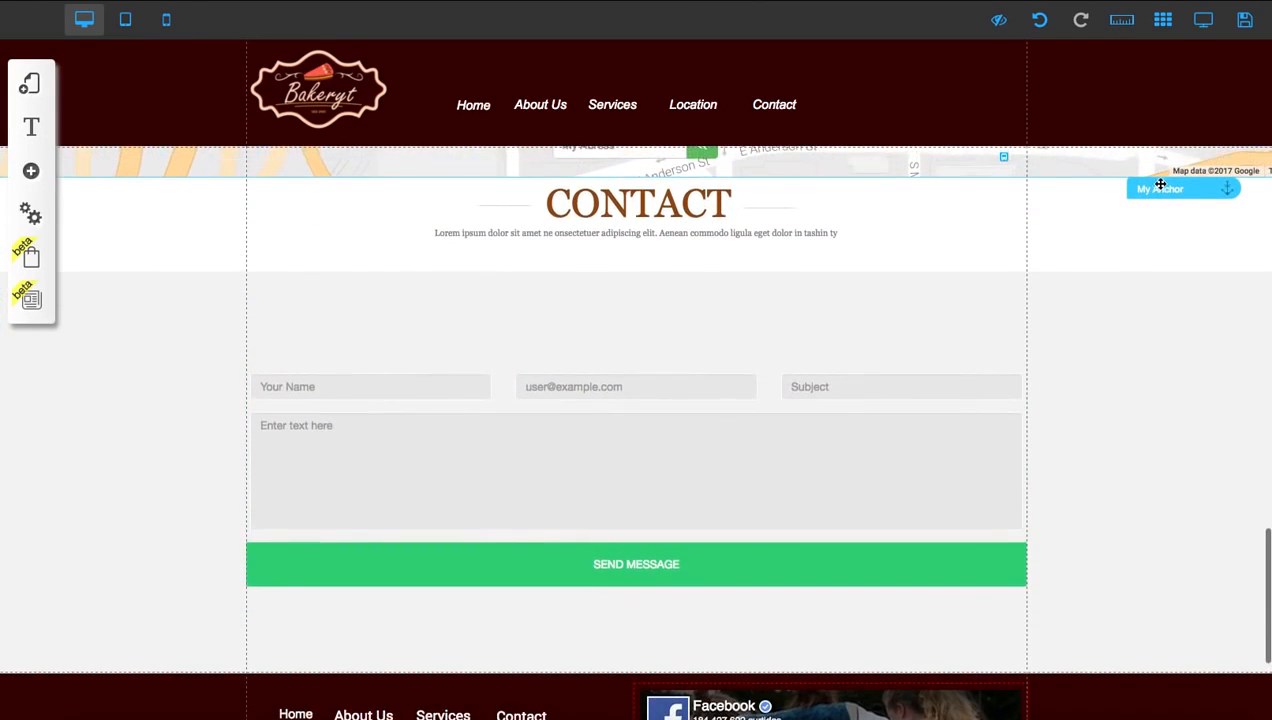
left_click(1159, 186)
left_click(566, 342)
double_click(594, 366)
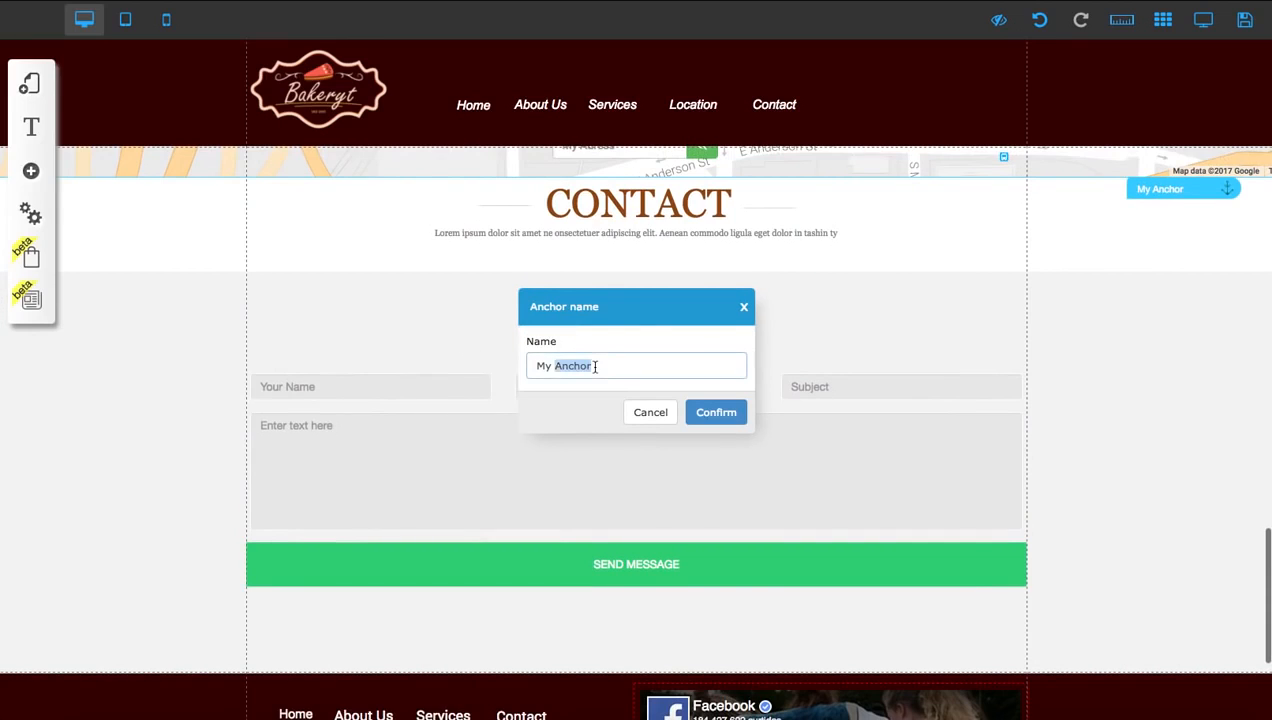
type("contac")
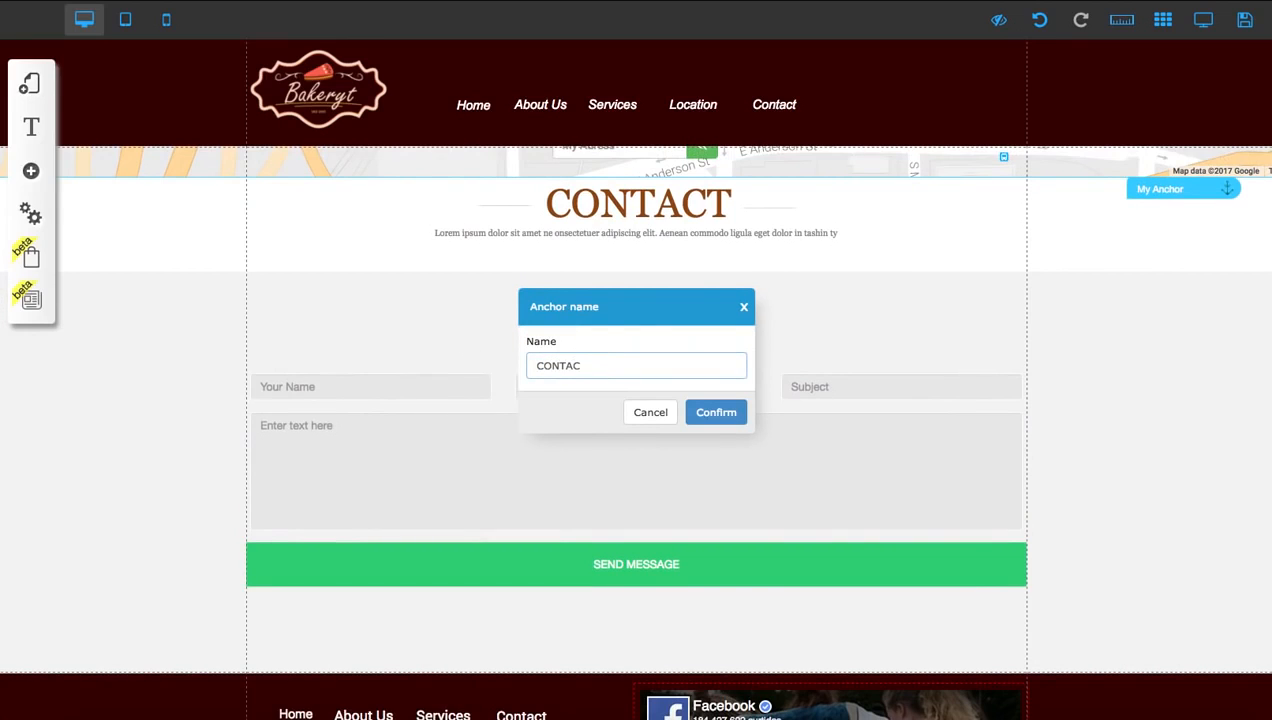
type("t")
left_click(730, 411)
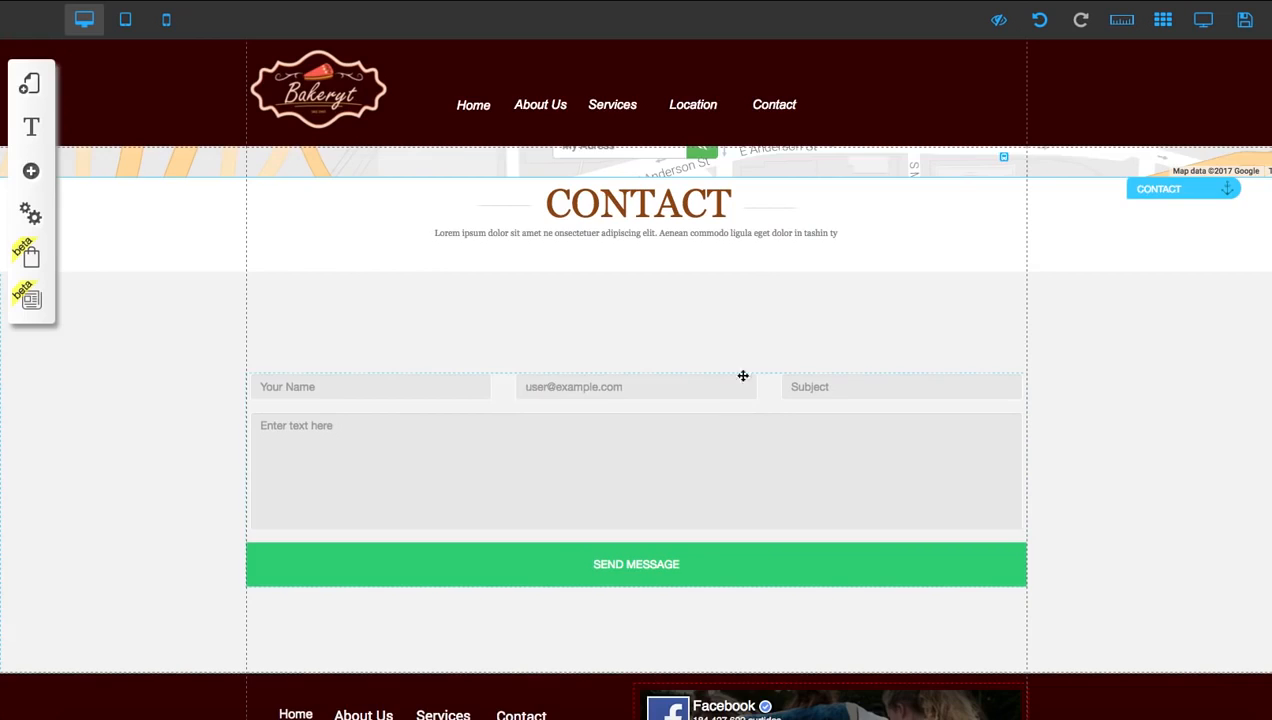
Set the address of the Google Maps element above the Contact section to NEW YORK
scroll(743, 376, "up", 2)
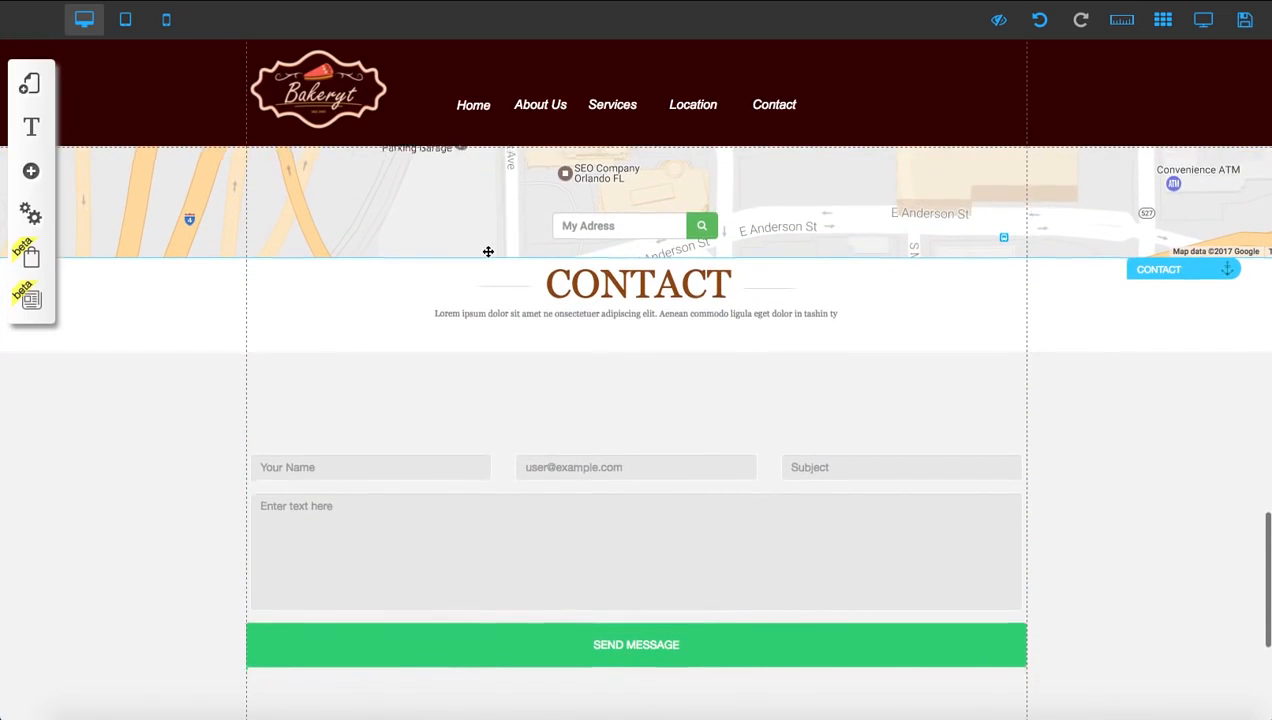
scroll(488, 250, "up", 6)
scroll(625, 253, "up", 3)
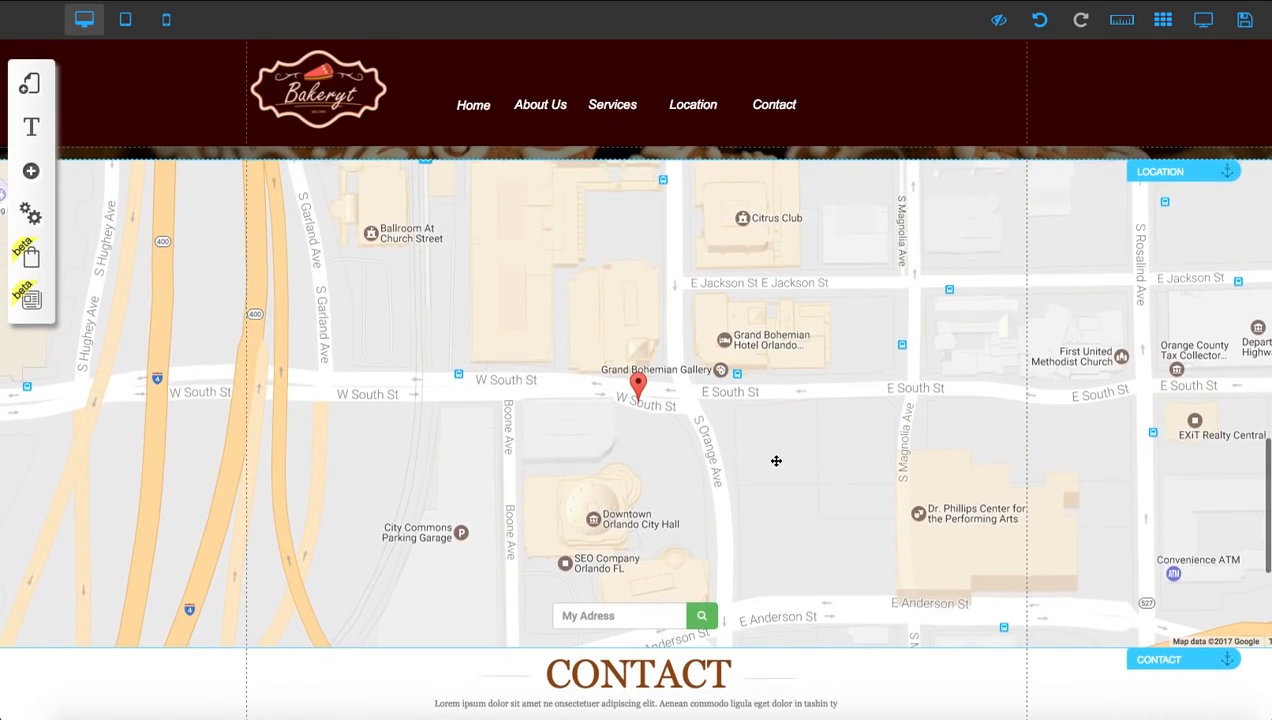
left_click(600, 285)
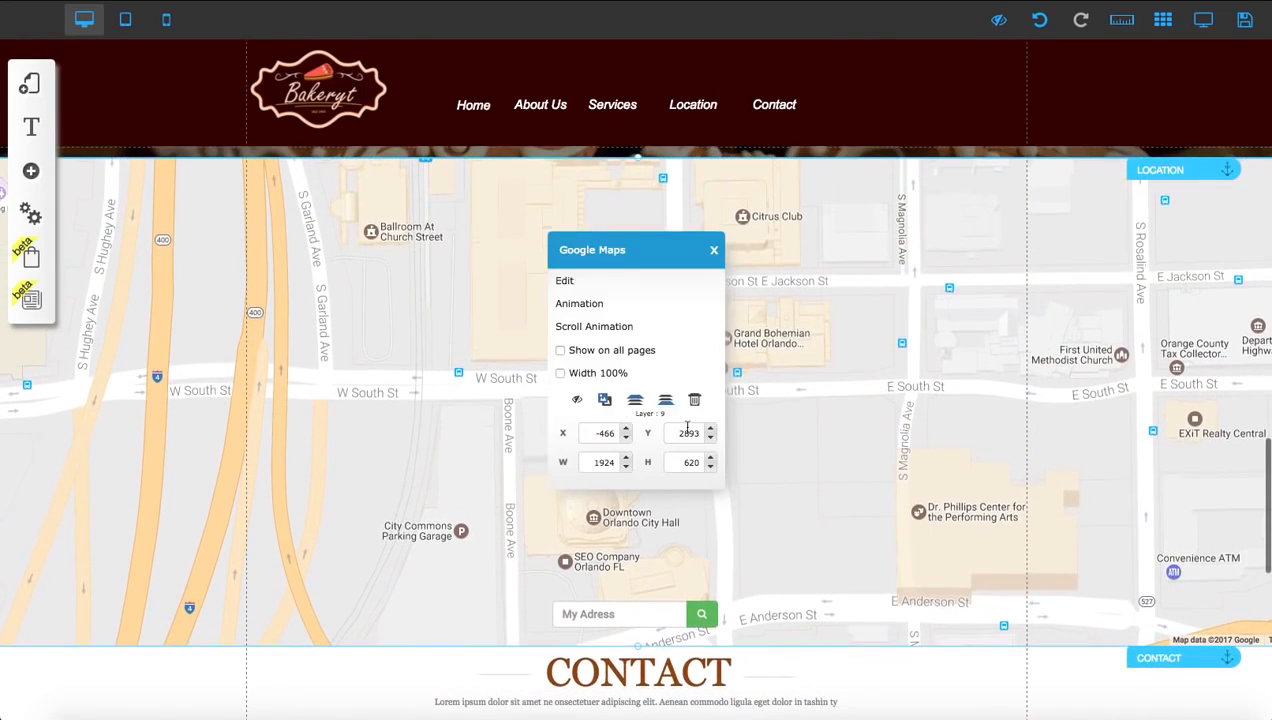
left_click(603, 288)
double_click(427, 278)
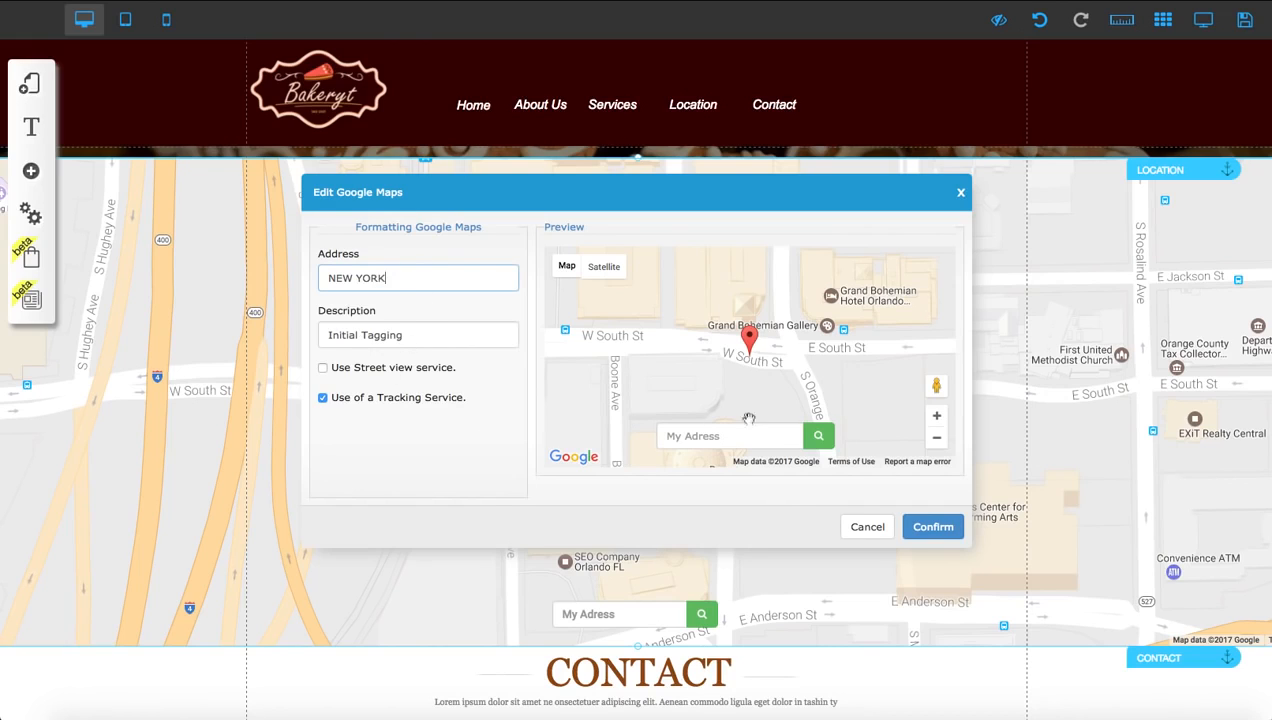
left_click(932, 527)
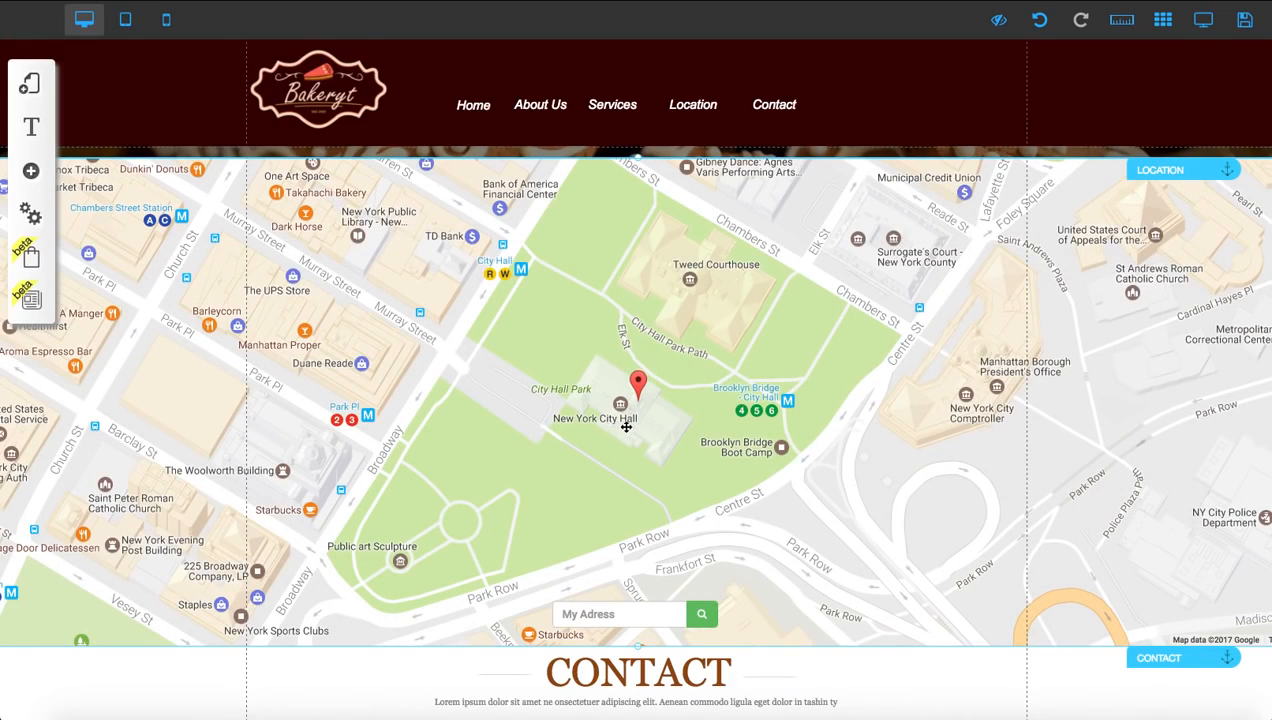
Replace the title of the first card in the Services section with Berry Cake
scroll(668, 380, "up", 1)
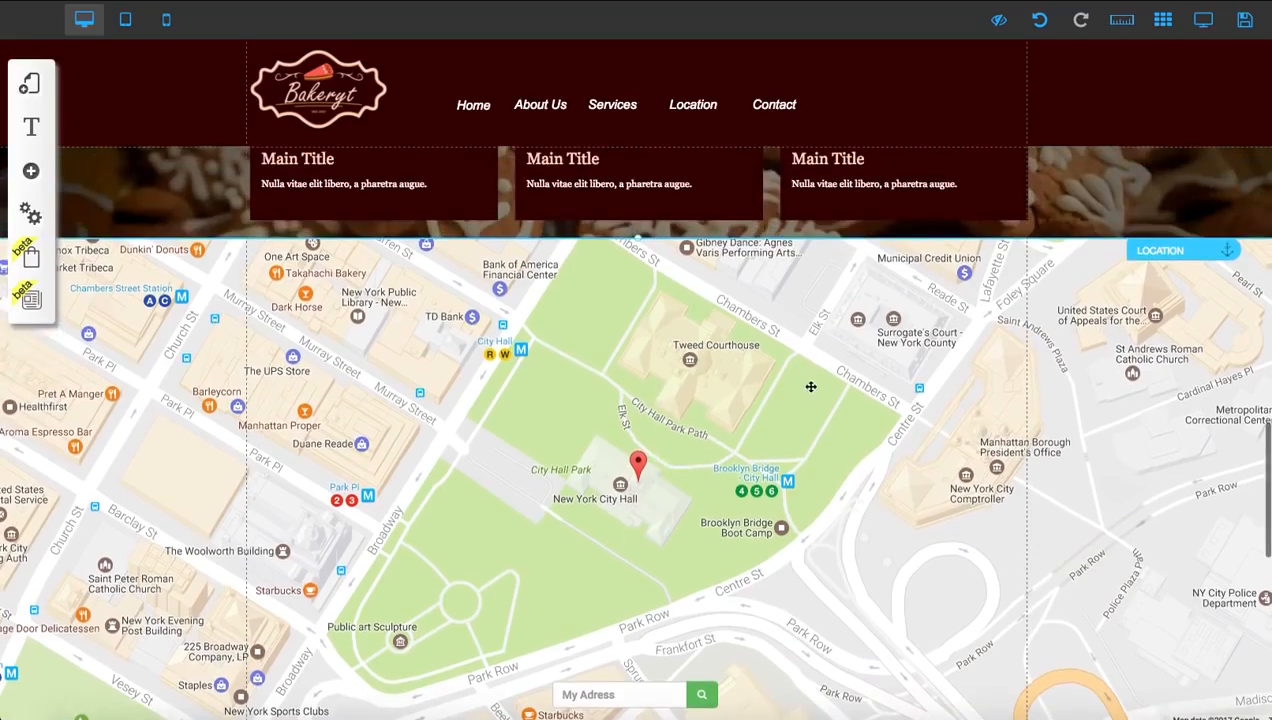
scroll(811, 386, "up", 10)
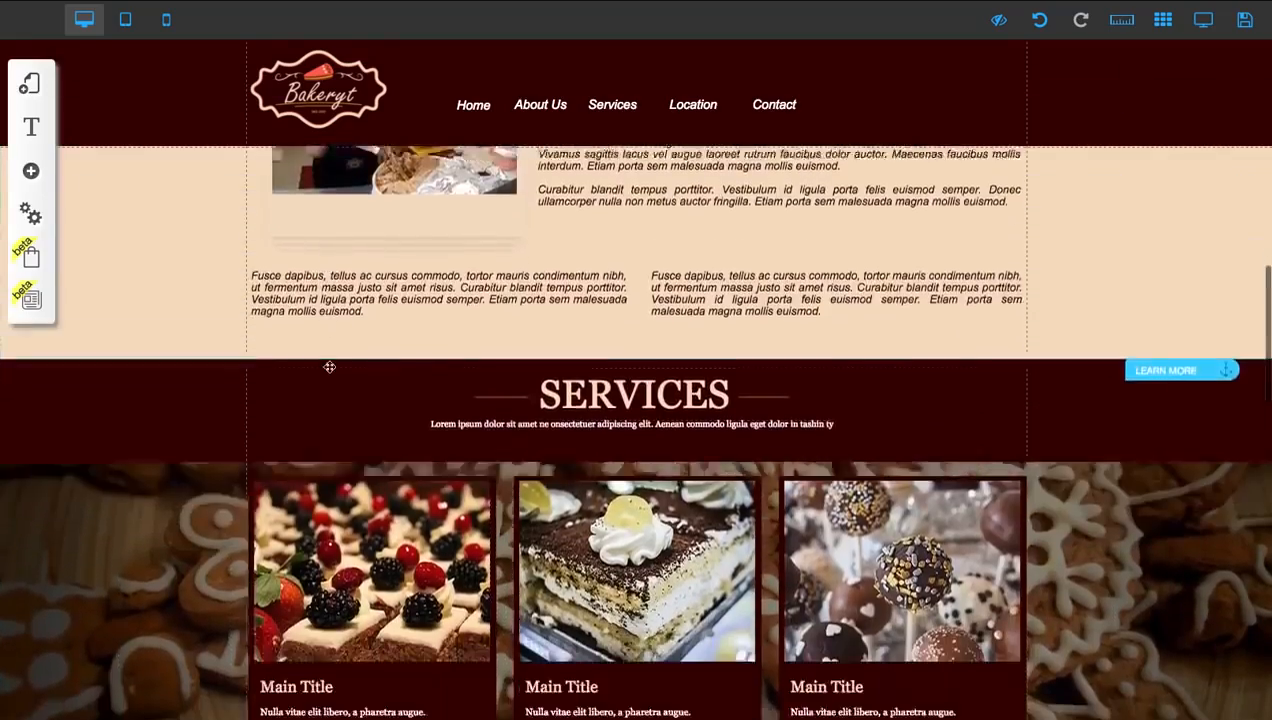
scroll(329, 367, "down", 2)
left_click(315, 540)
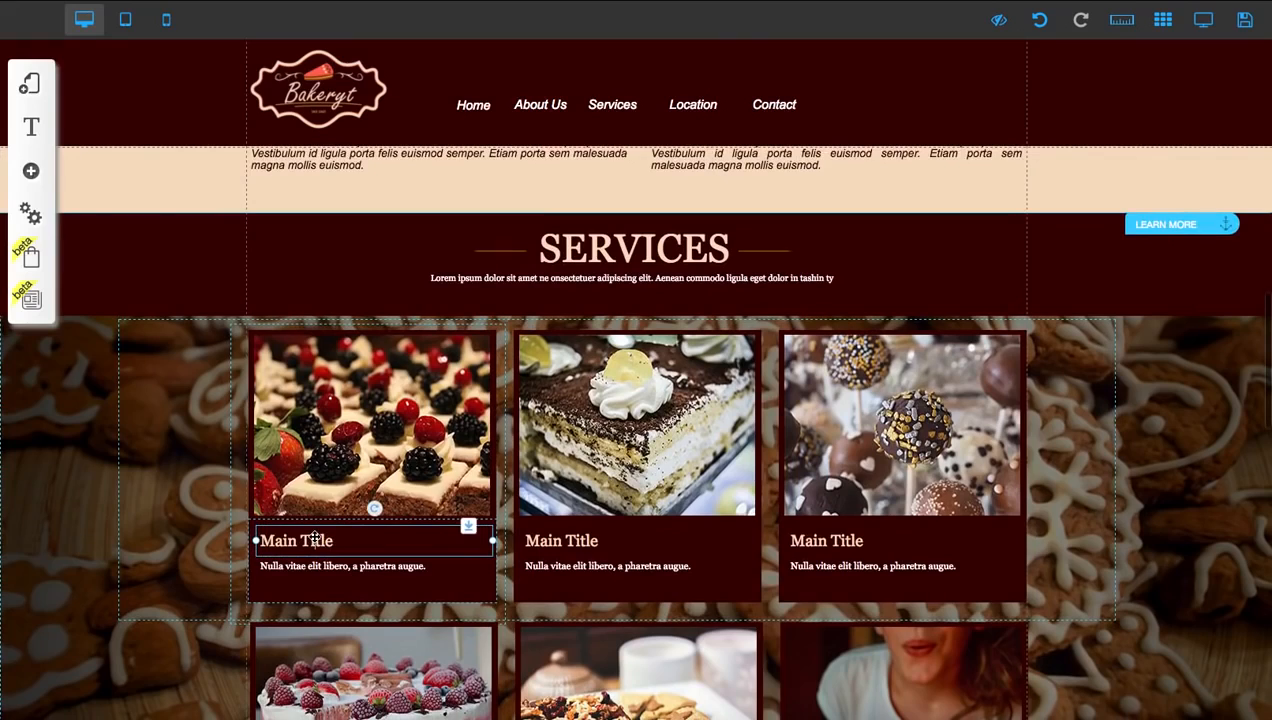
double_click(315, 540)
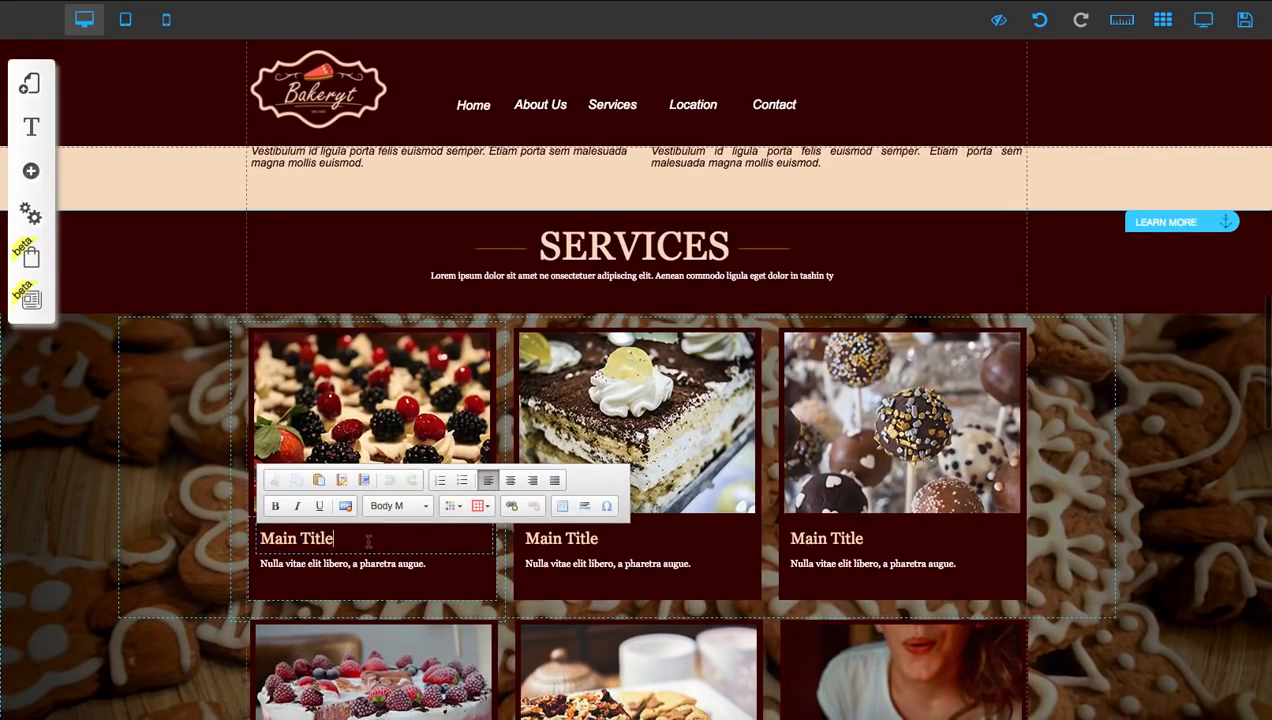
left_click_drag(368, 540, 255, 537)
type("RRY")
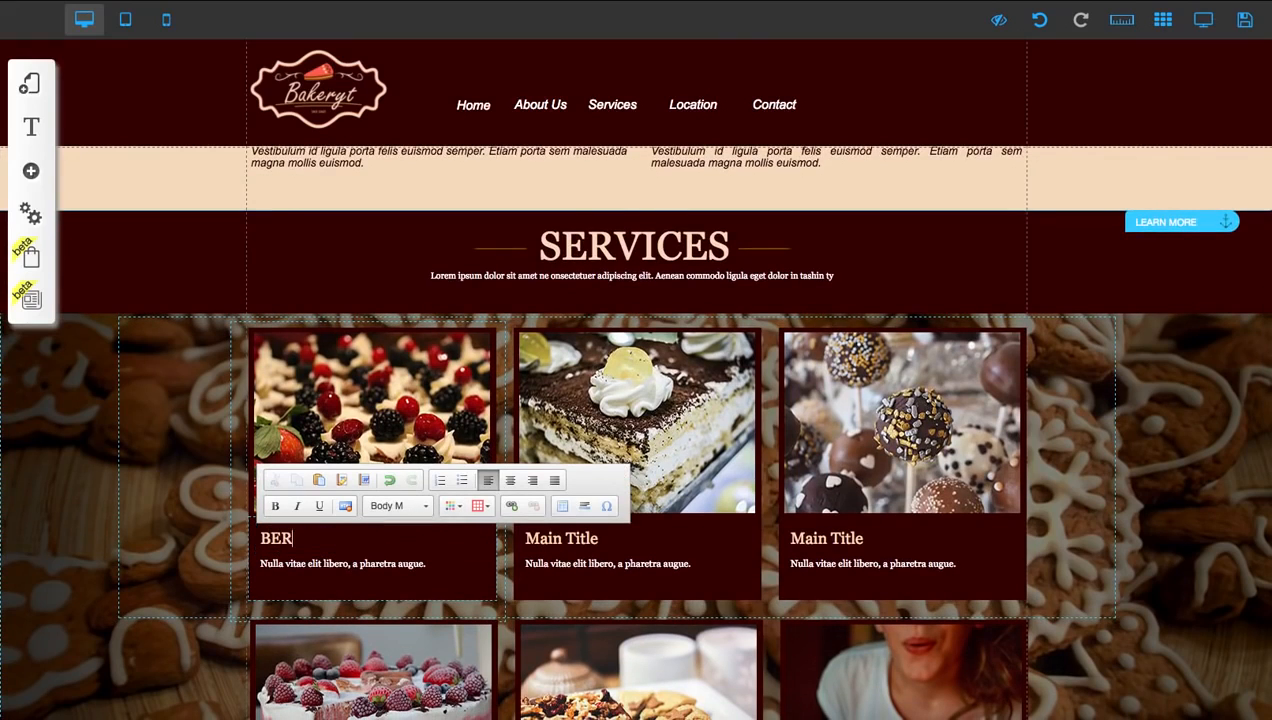
key("BackSpace")
key("BackSpace")
key("BackSpace")
key("BackSpace")
type("erry Cake")
Replace the title of the second card in the Services section's first row with Lemon Cake
left_click(596, 531)
left_click(568, 294)
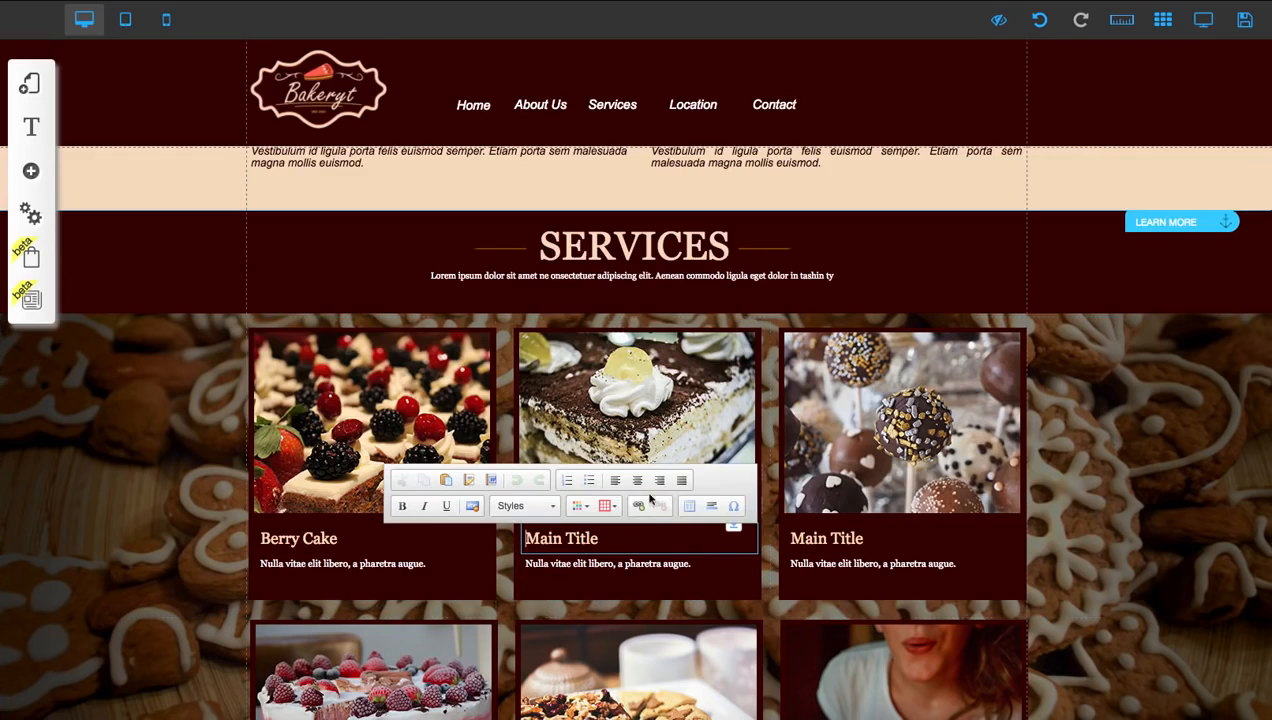
triple_click(620, 546)
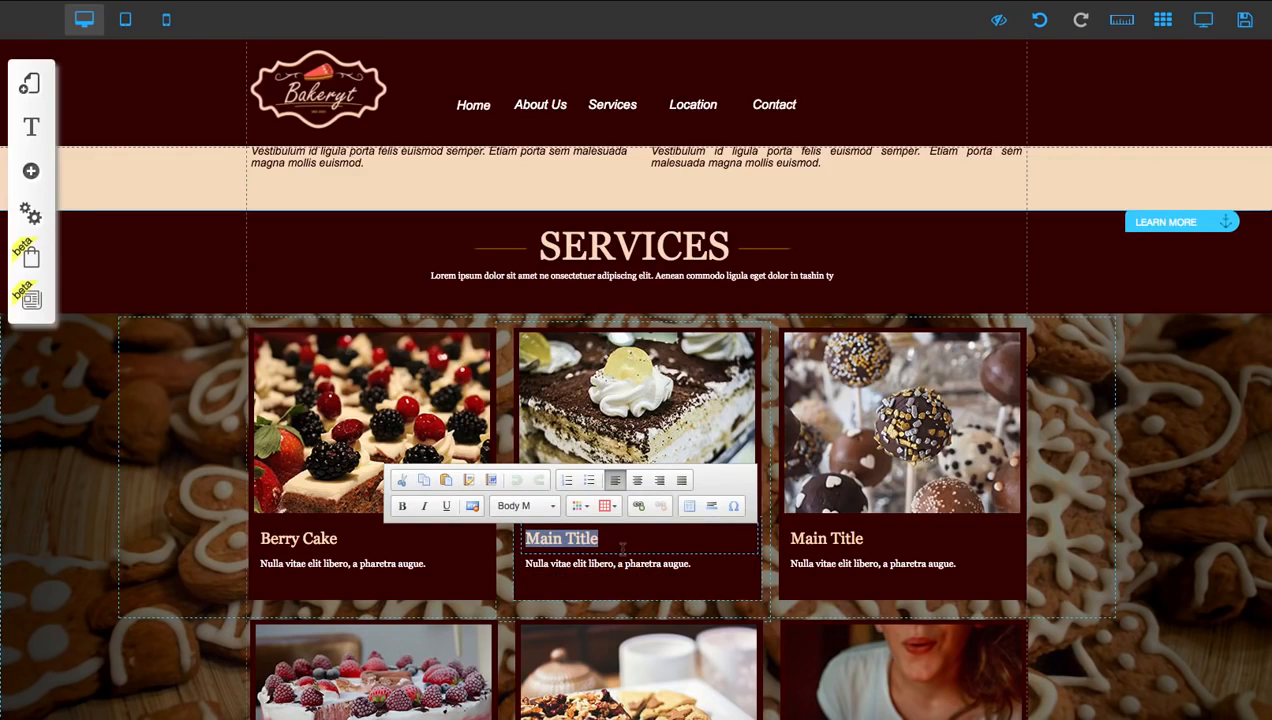
type("Lemon Cake")
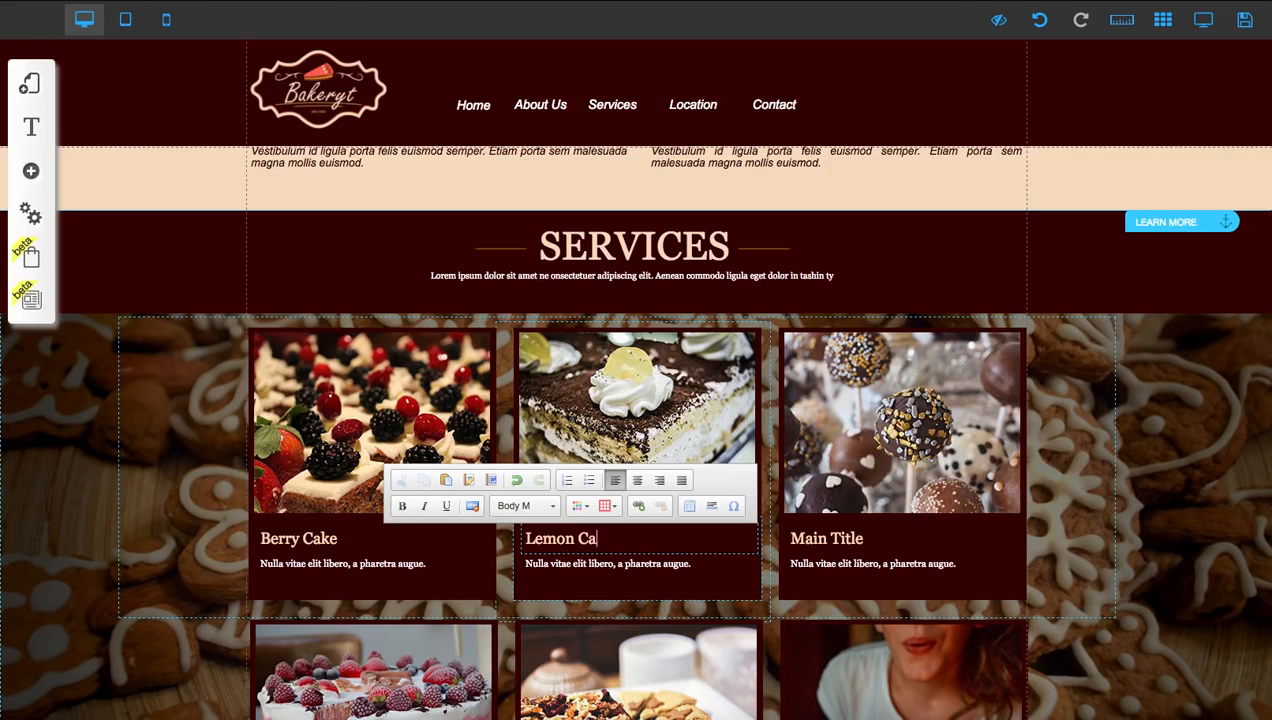
Replace the title of the third card in the Services section's first row with Candy Lollipop
left_click(872, 541)
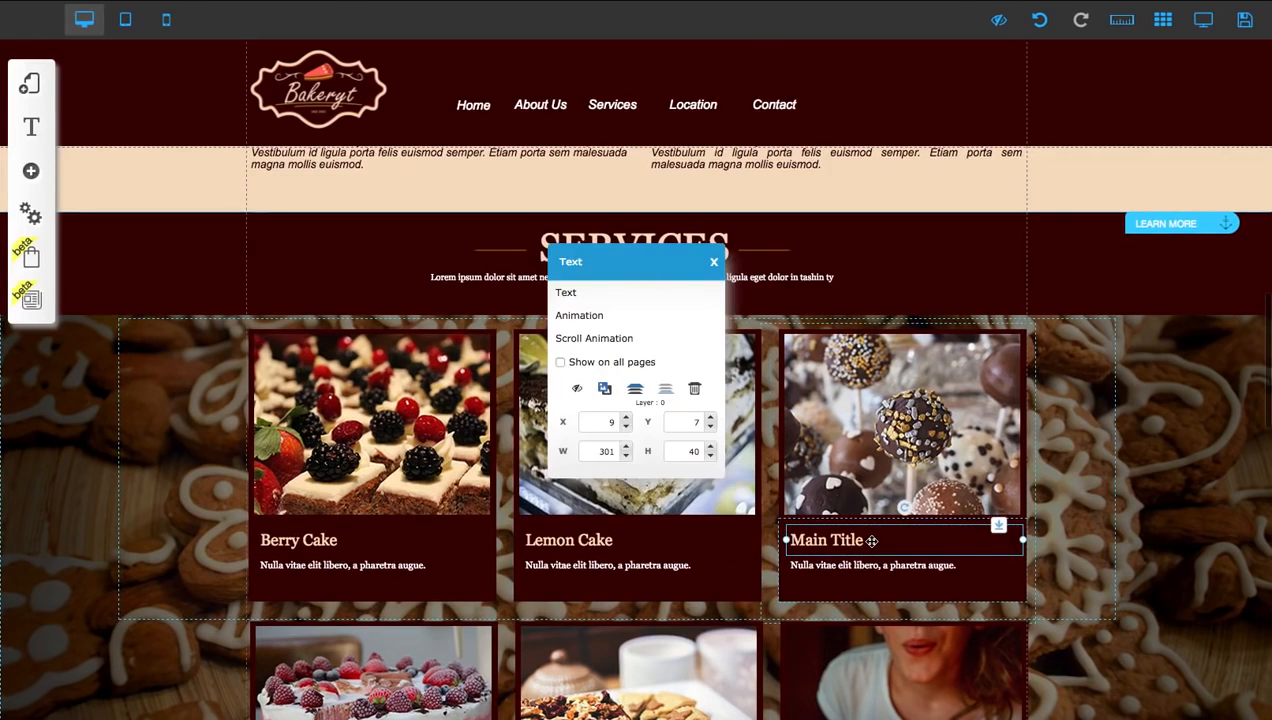
triple_click(872, 541)
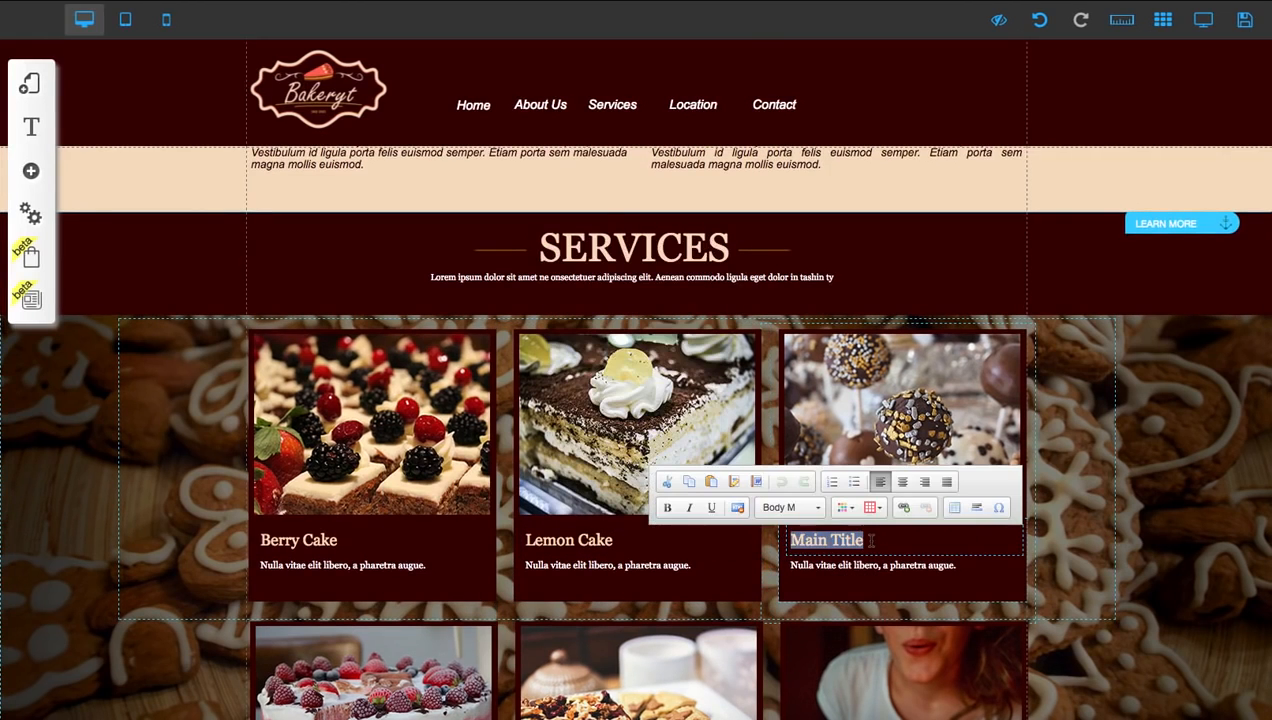
type("C")
key("BackSpace")
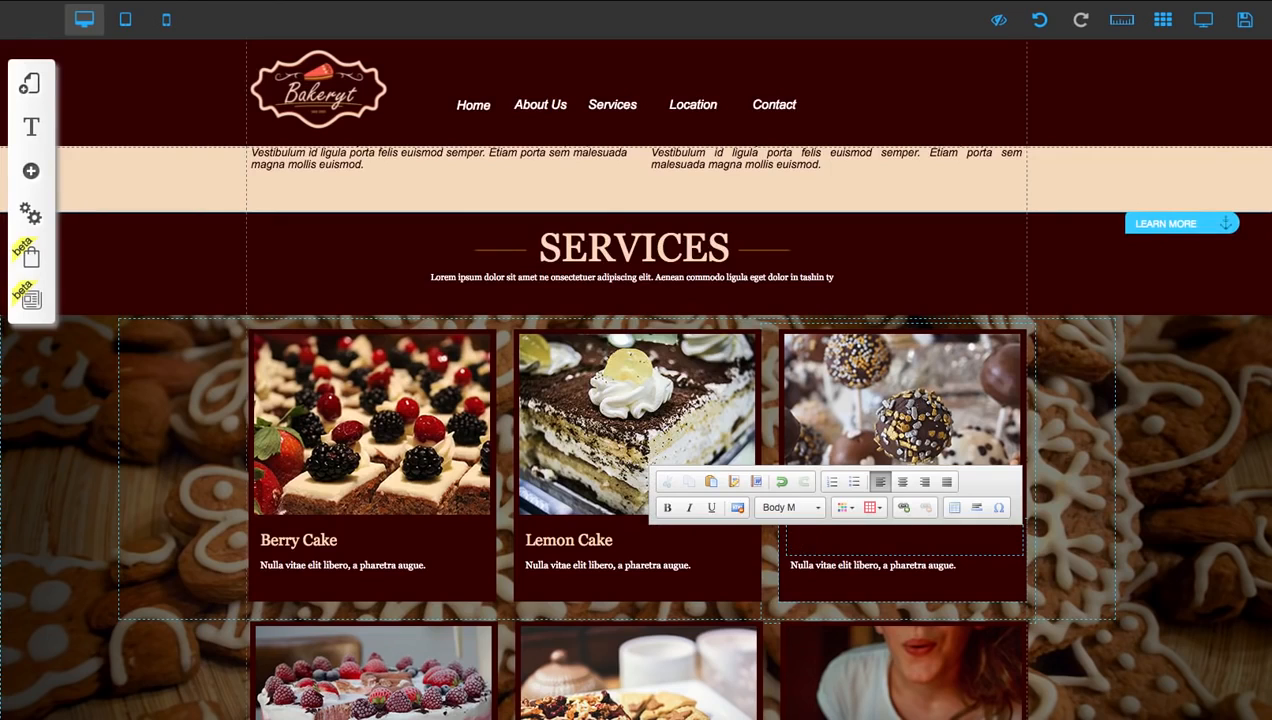
type("Candy Lollipop")
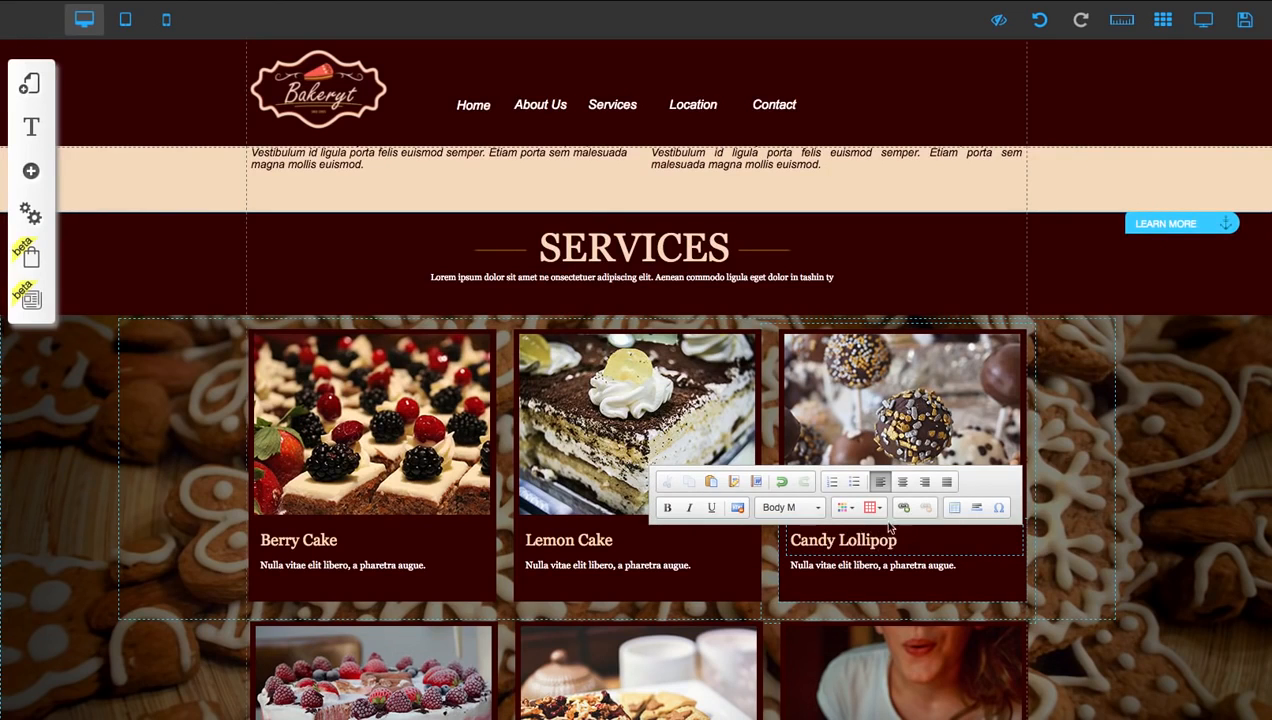
left_click(1040, 520)
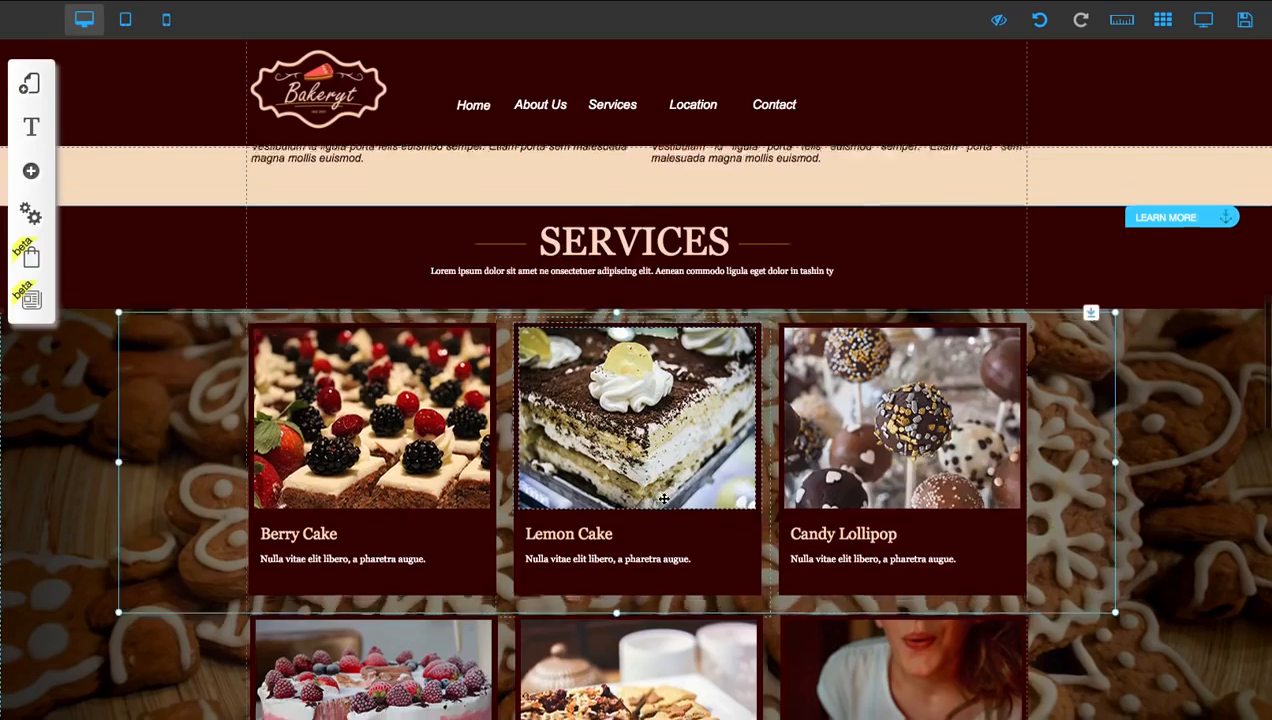
Start changing the baker photo in the About Us section and open the Image Collection
scroll(610, 460, "down", 1)
scroll(605, 470, "up", 2)
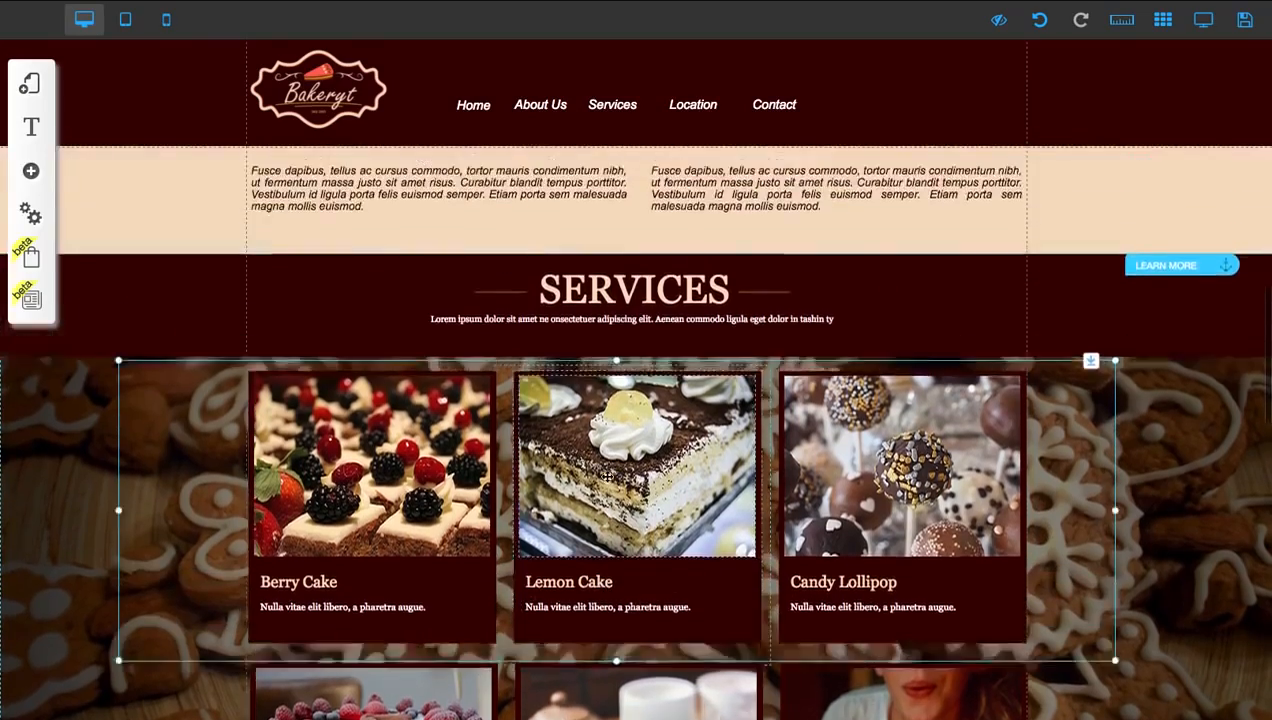
scroll(608, 476, "up", 10)
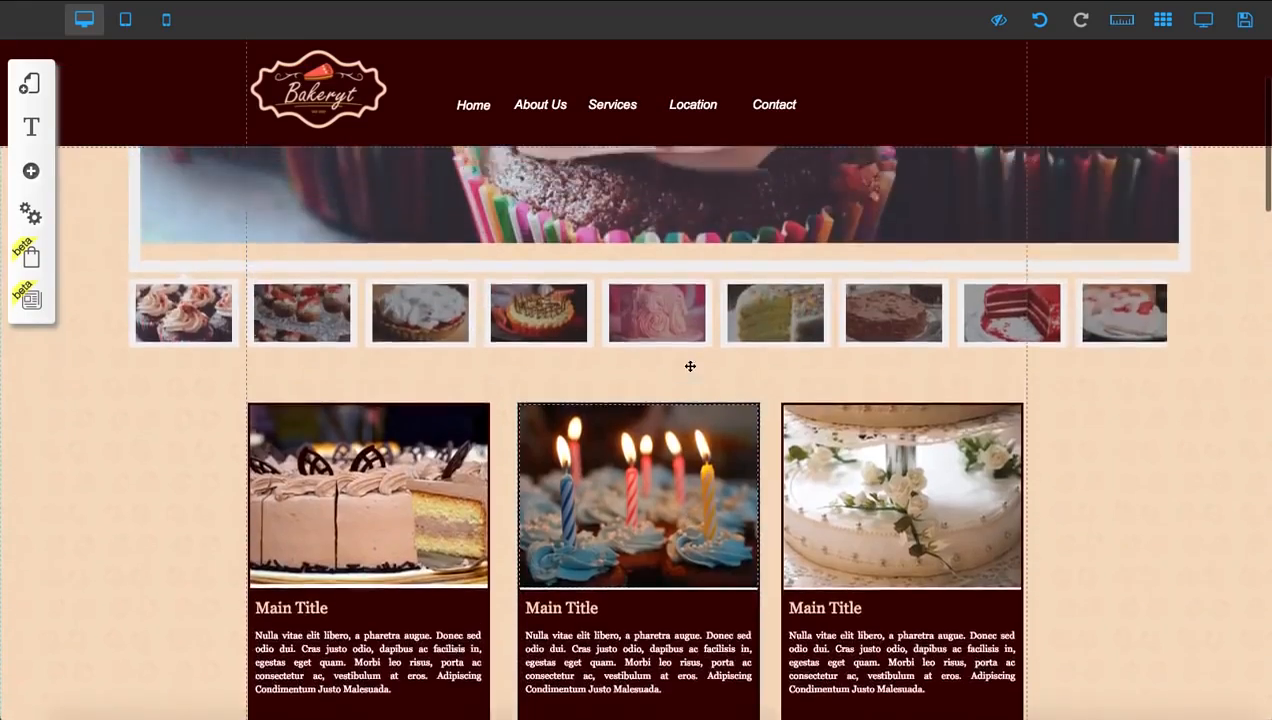
scroll(690, 364, "down", 10)
left_click(424, 423)
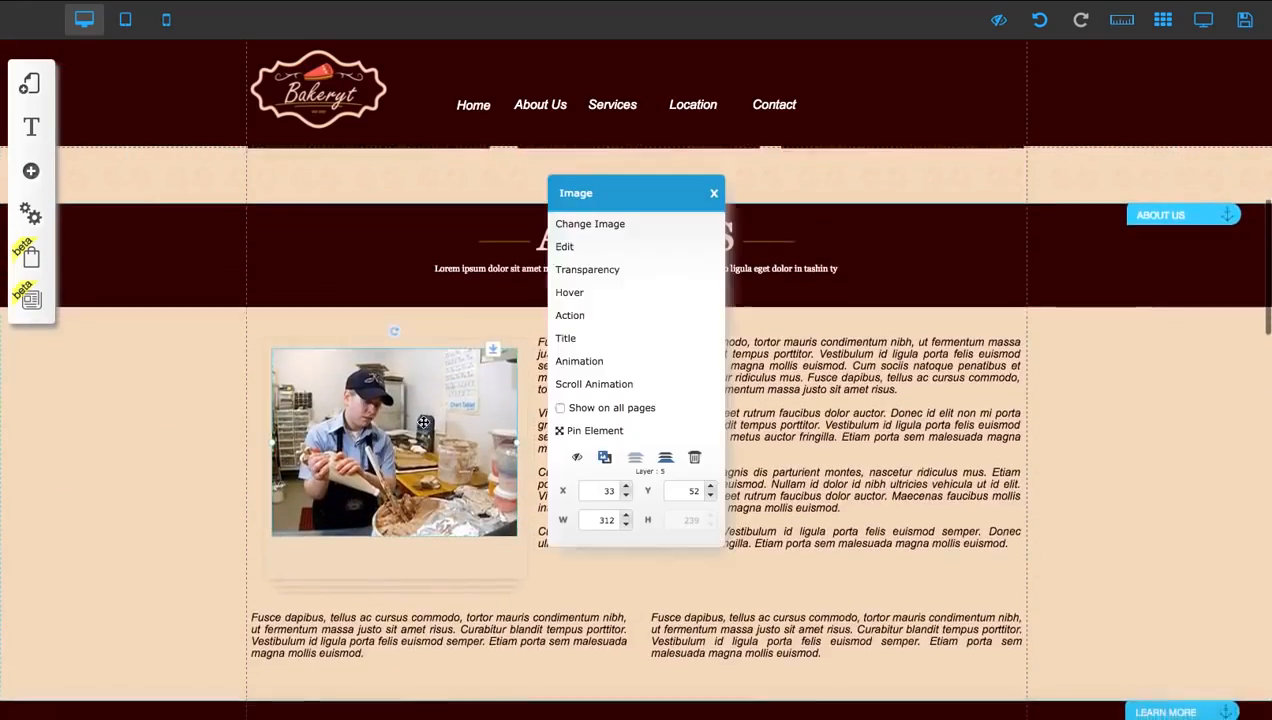
left_click(578, 223)
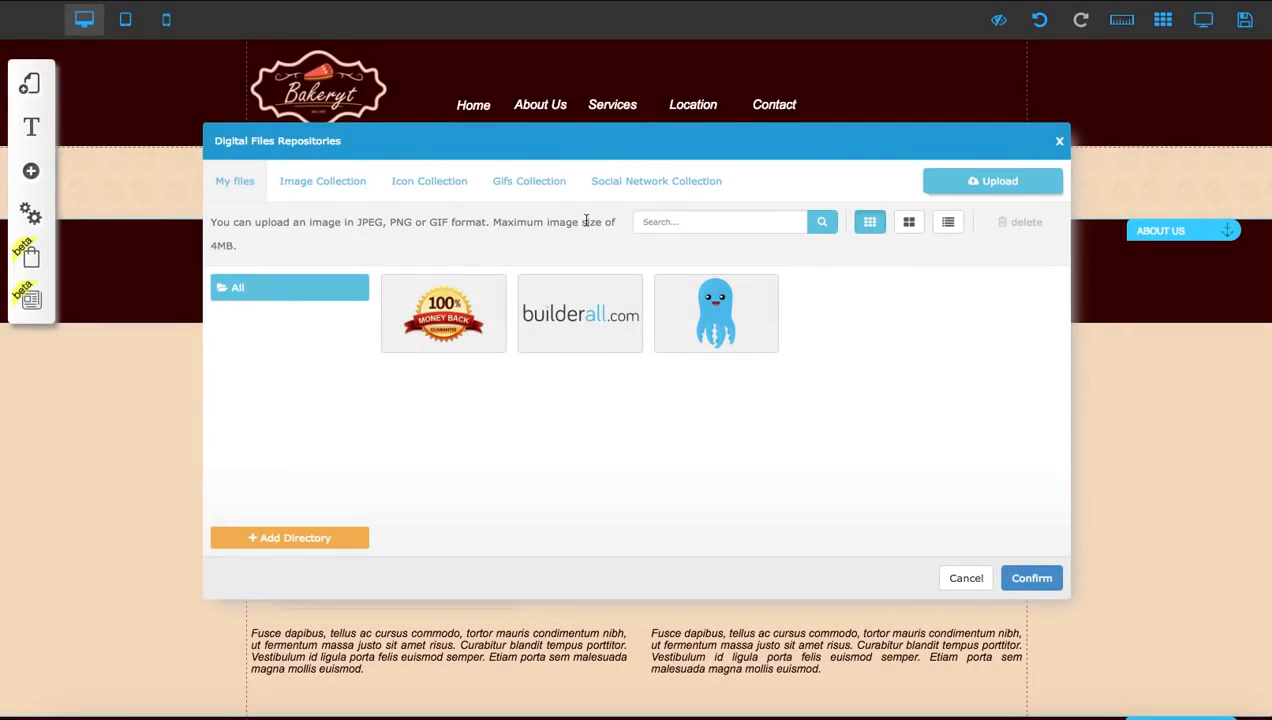
left_click(705, 315)
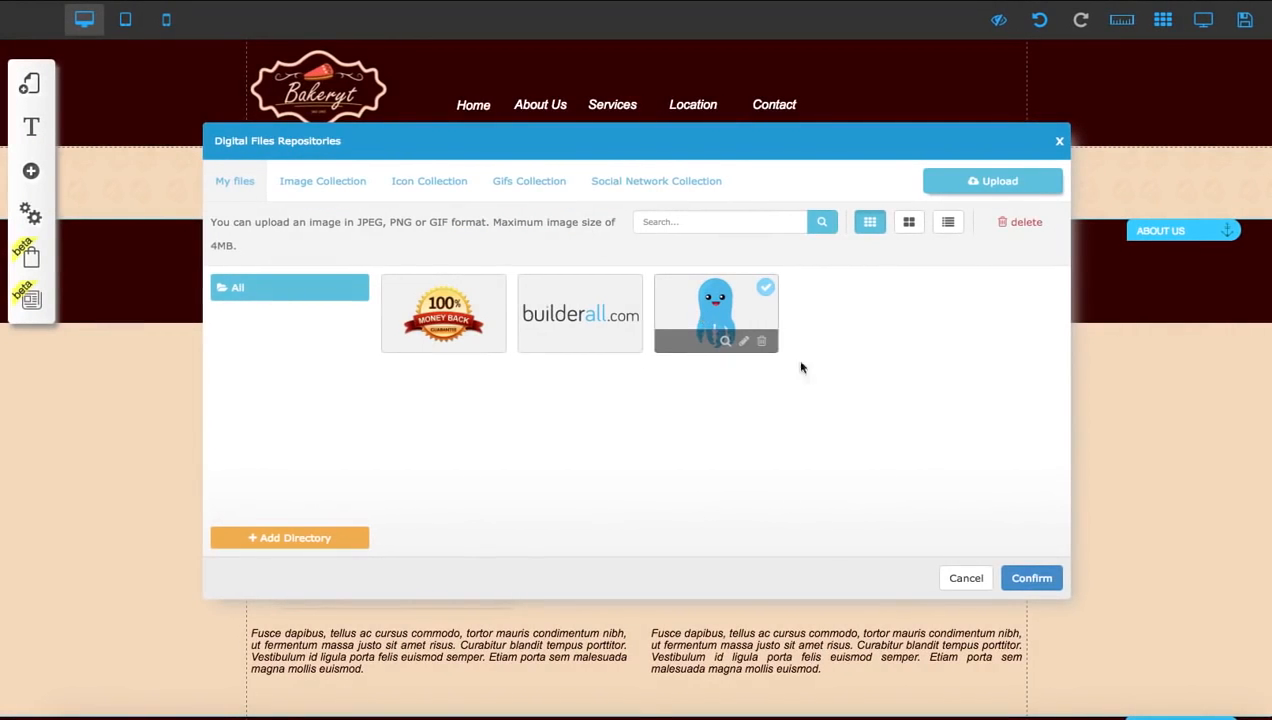
left_click(324, 181)
Browse the People category of the Image Collection for a replacement photo
scroll(261, 434, "down", 5)
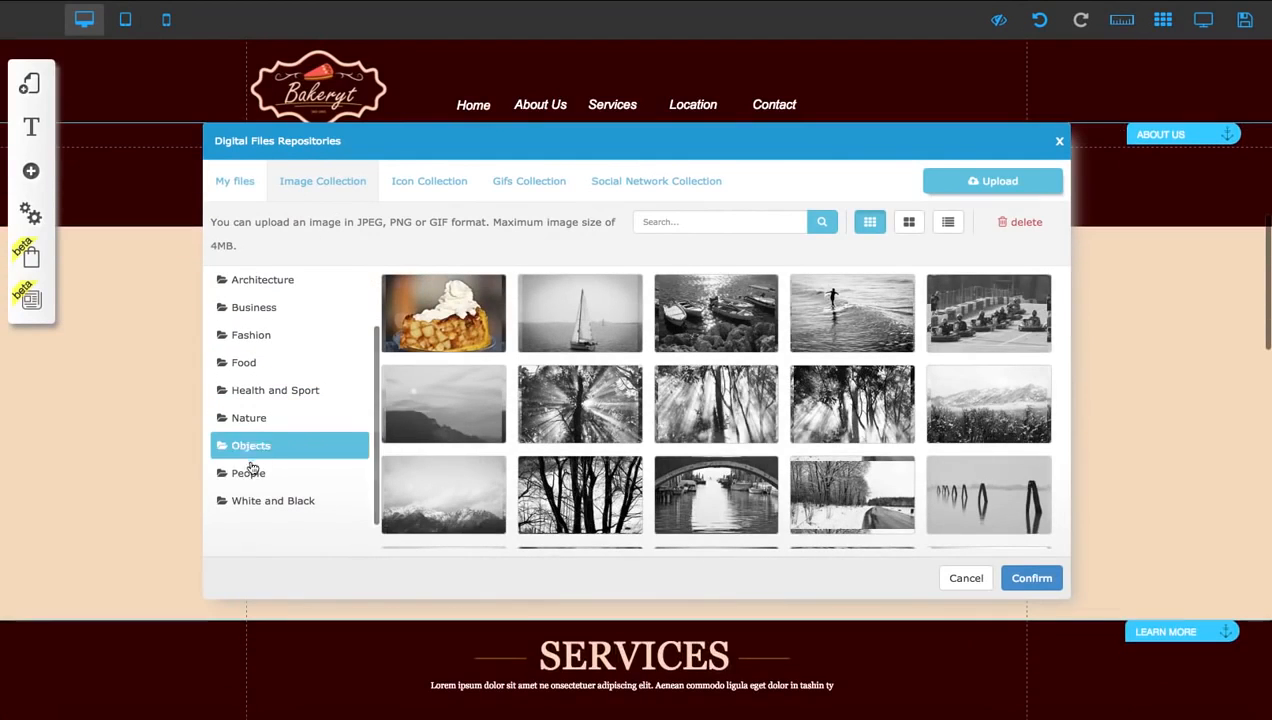
left_click(250, 472)
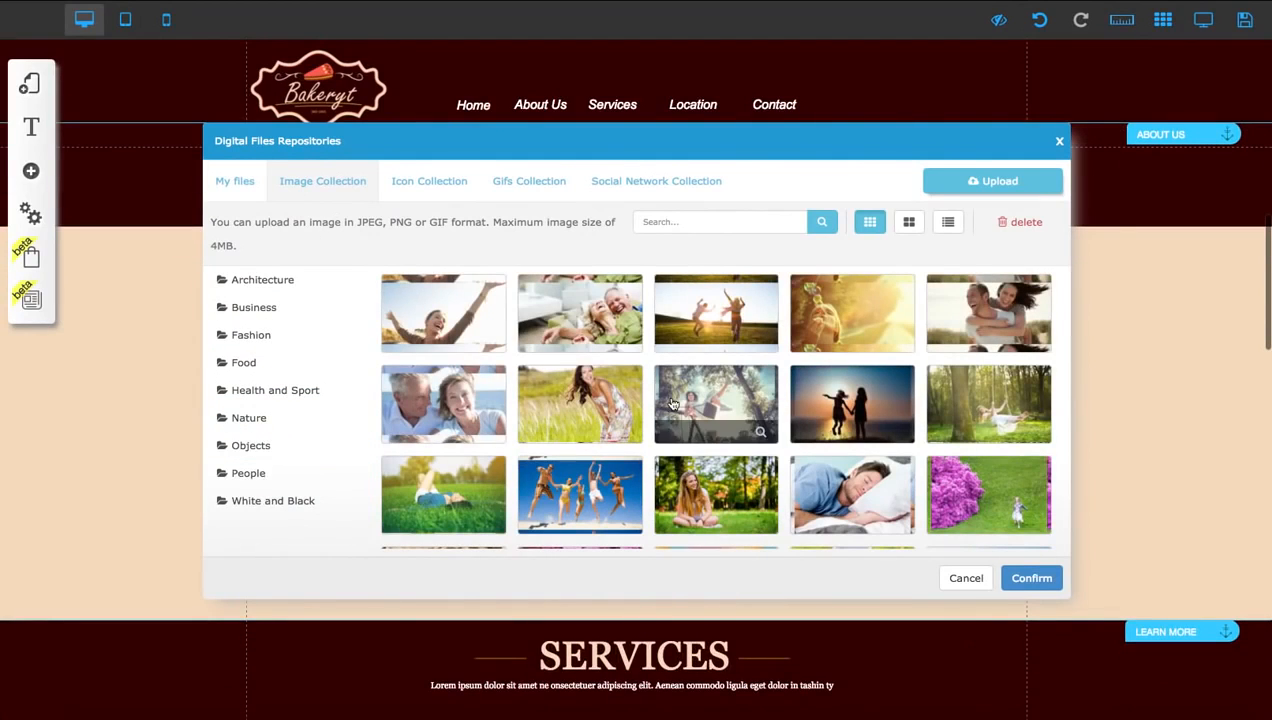
scroll(672, 403, "down", 5)
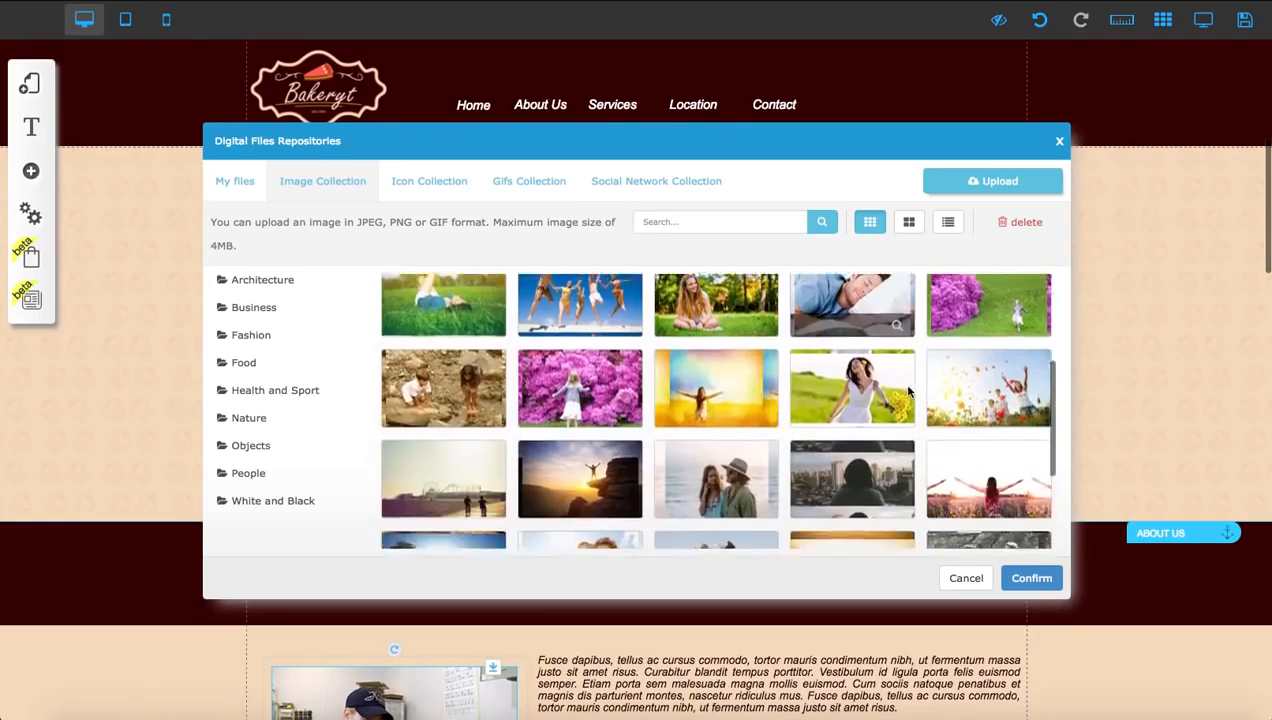
scroll(909, 392, "down", 3)
Replace the About Us photo with the sprinkled muffin picture from the Food category
left_click(290, 365)
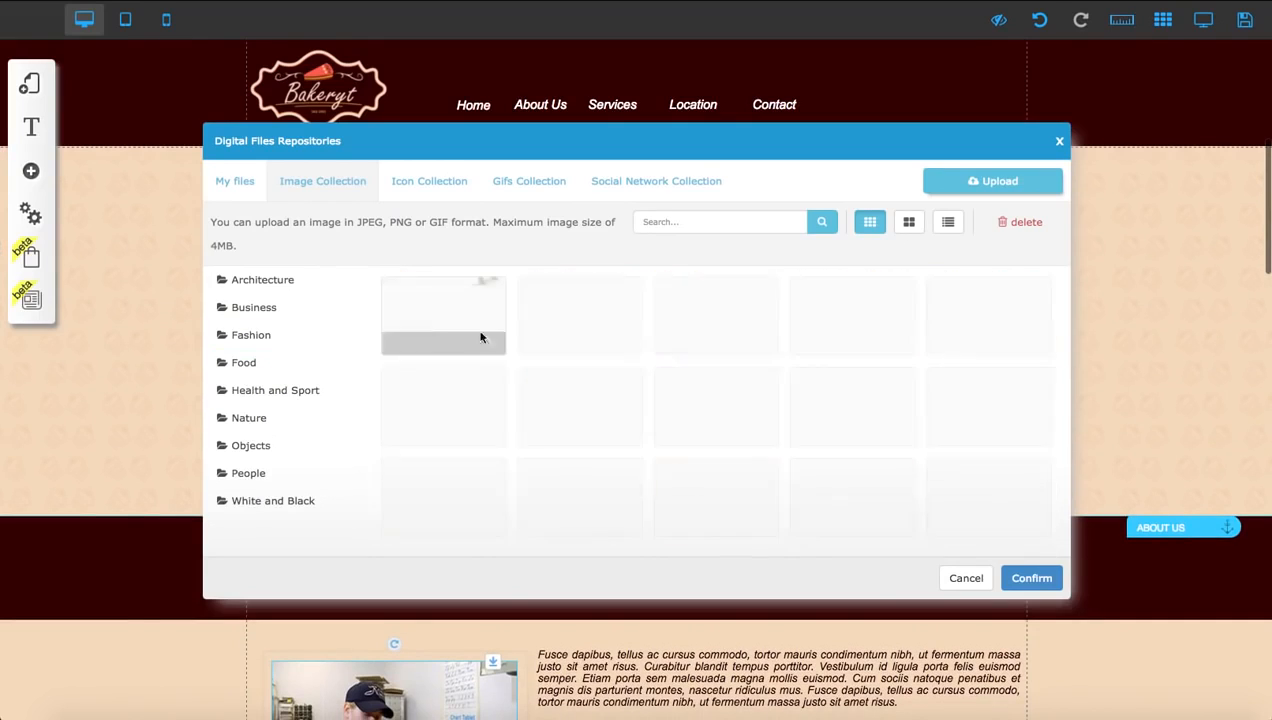
scroll(485, 338, "down", 5)
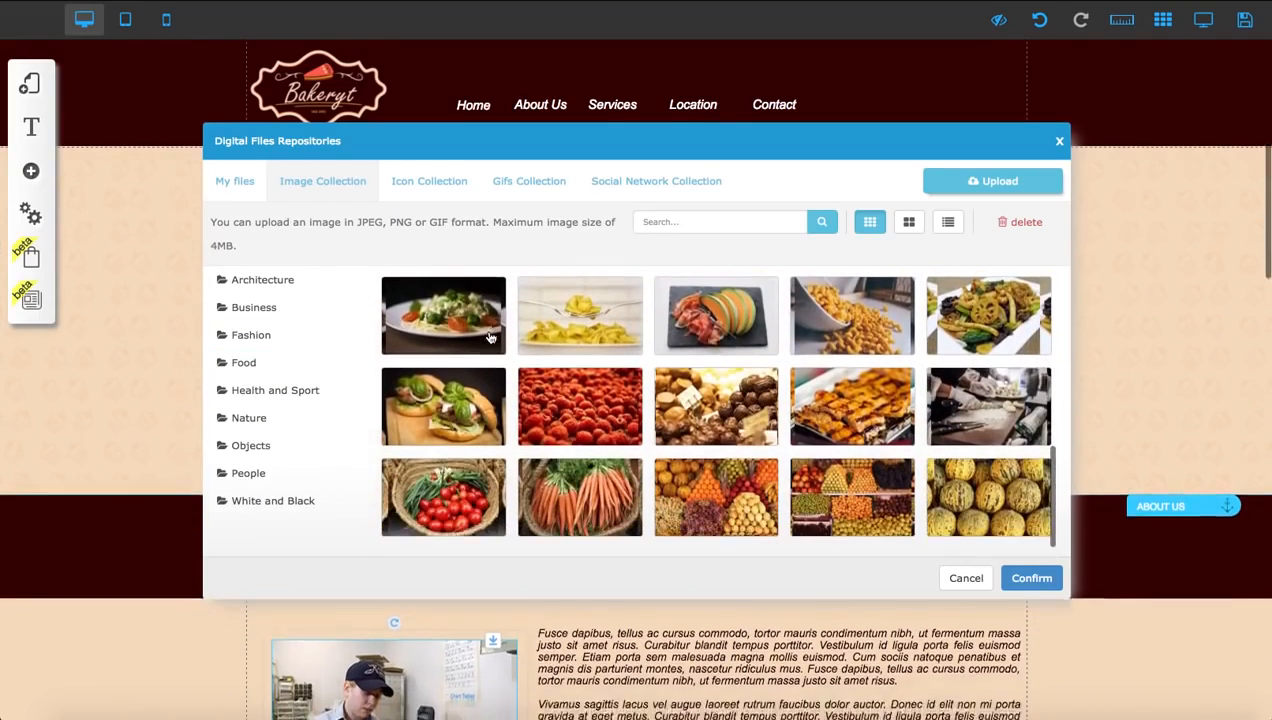
scroll(490, 338, "down", 5)
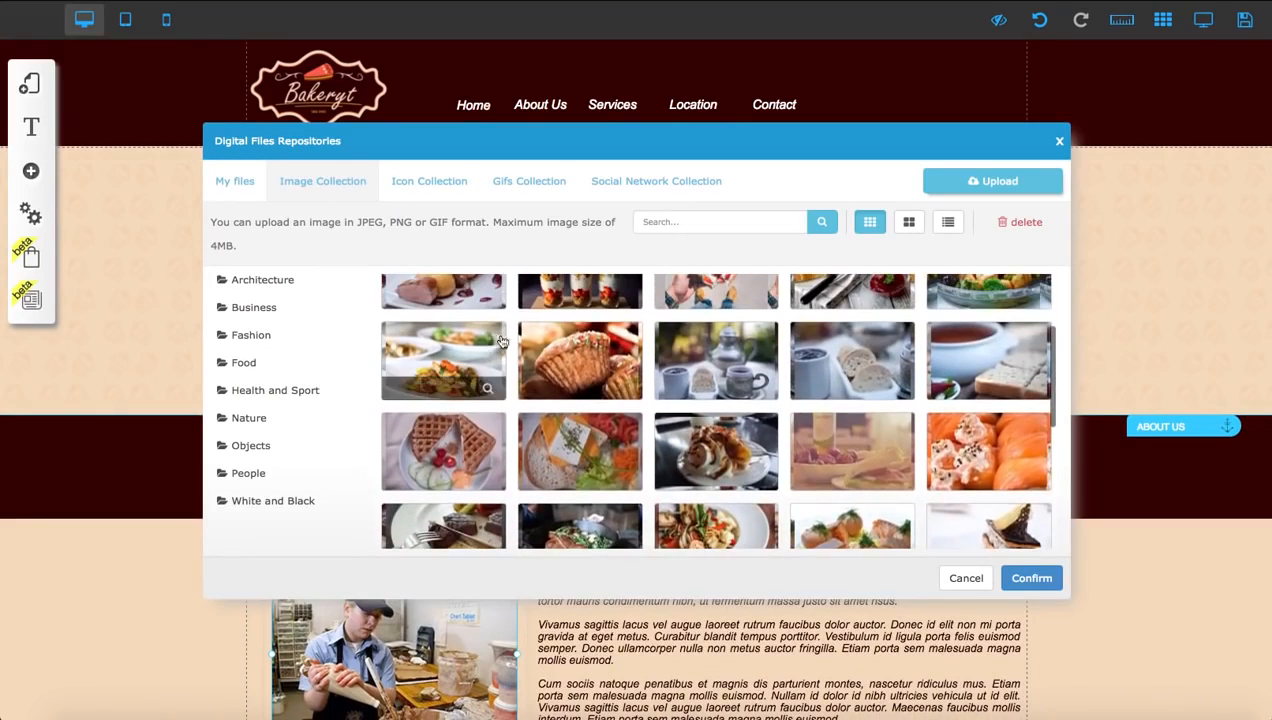
left_click(580, 355)
left_click(1030, 578)
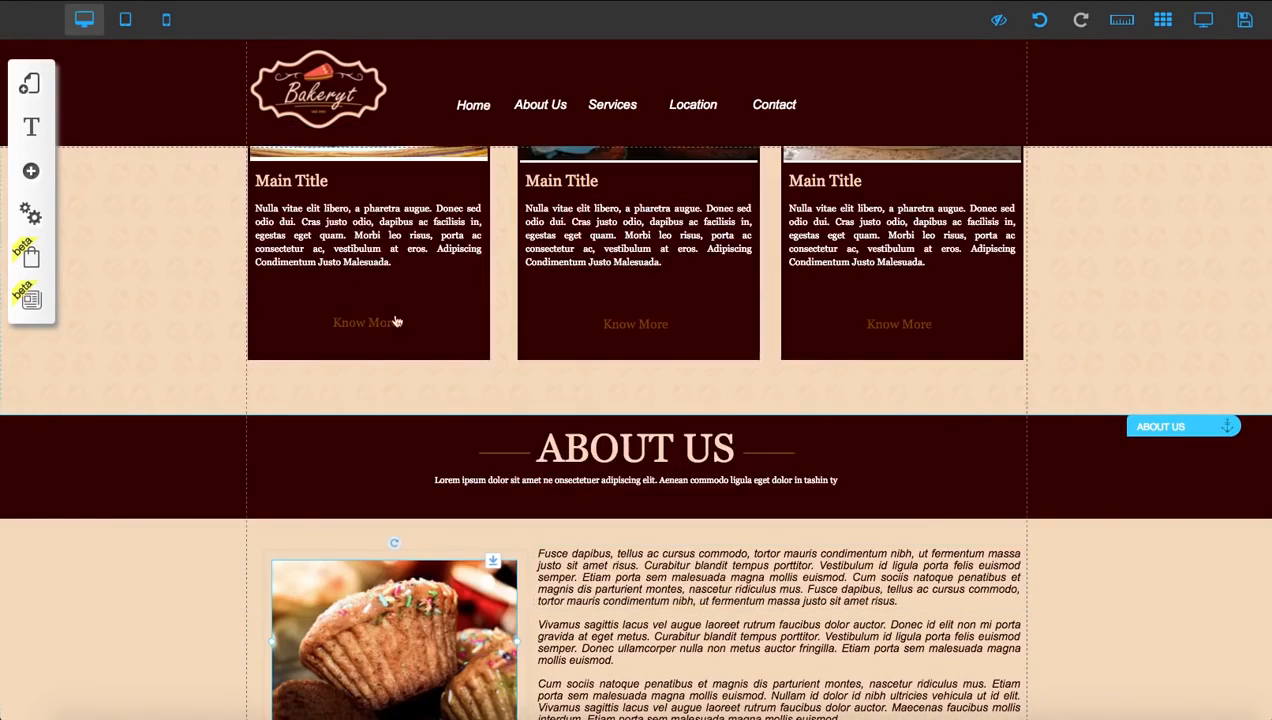
Check the upload option for replacing the About Us muffin photo, and close the file repository without changes
scroll(494, 487, "down", 2)
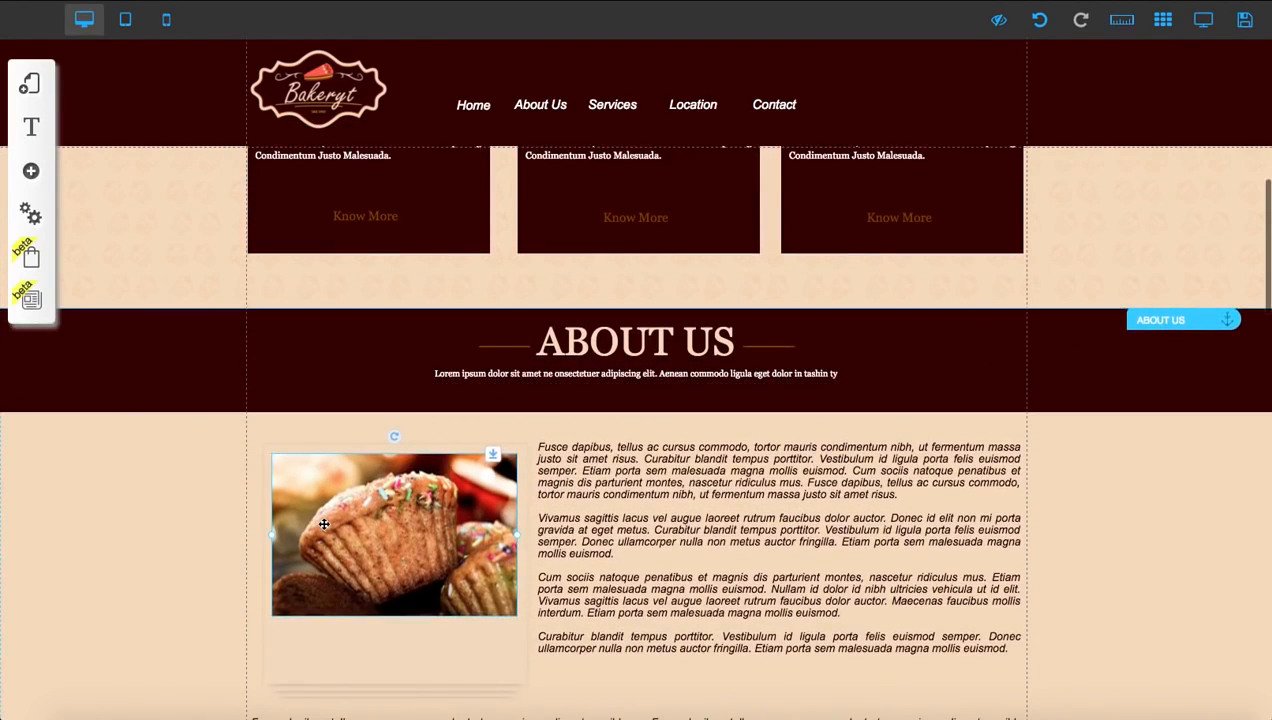
scroll(330, 515, "down", 1)
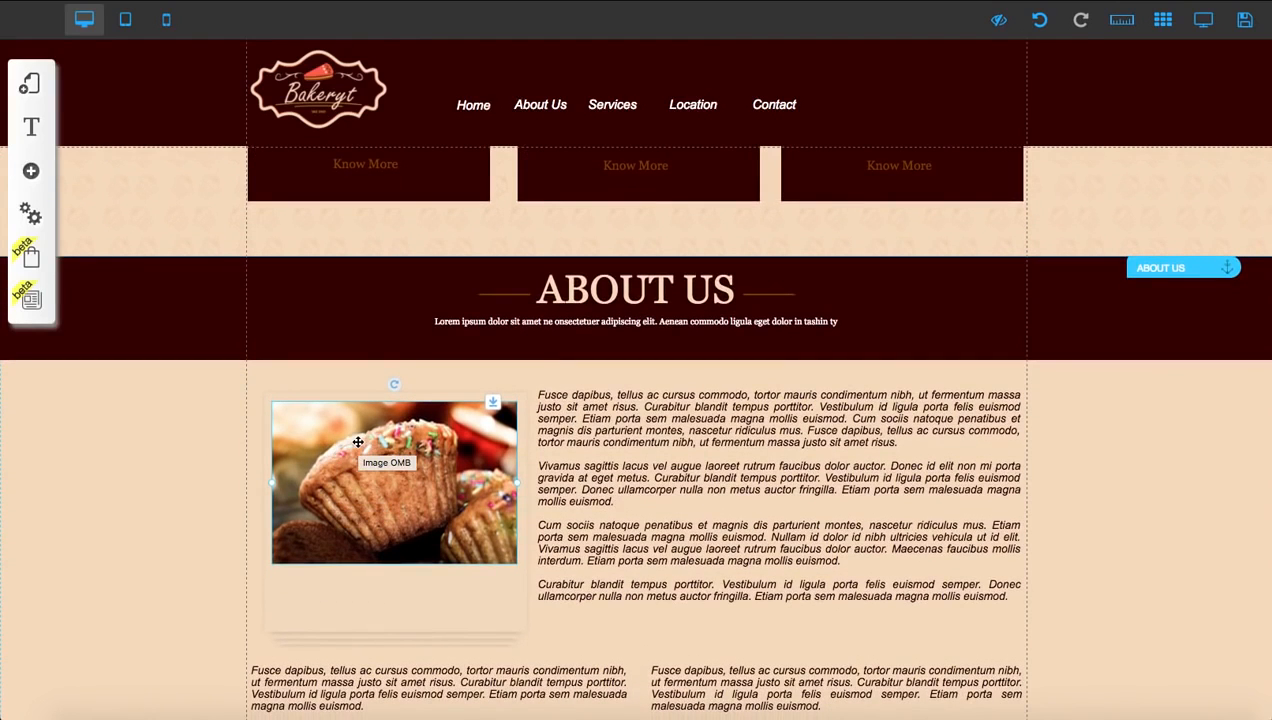
left_click(357, 441)
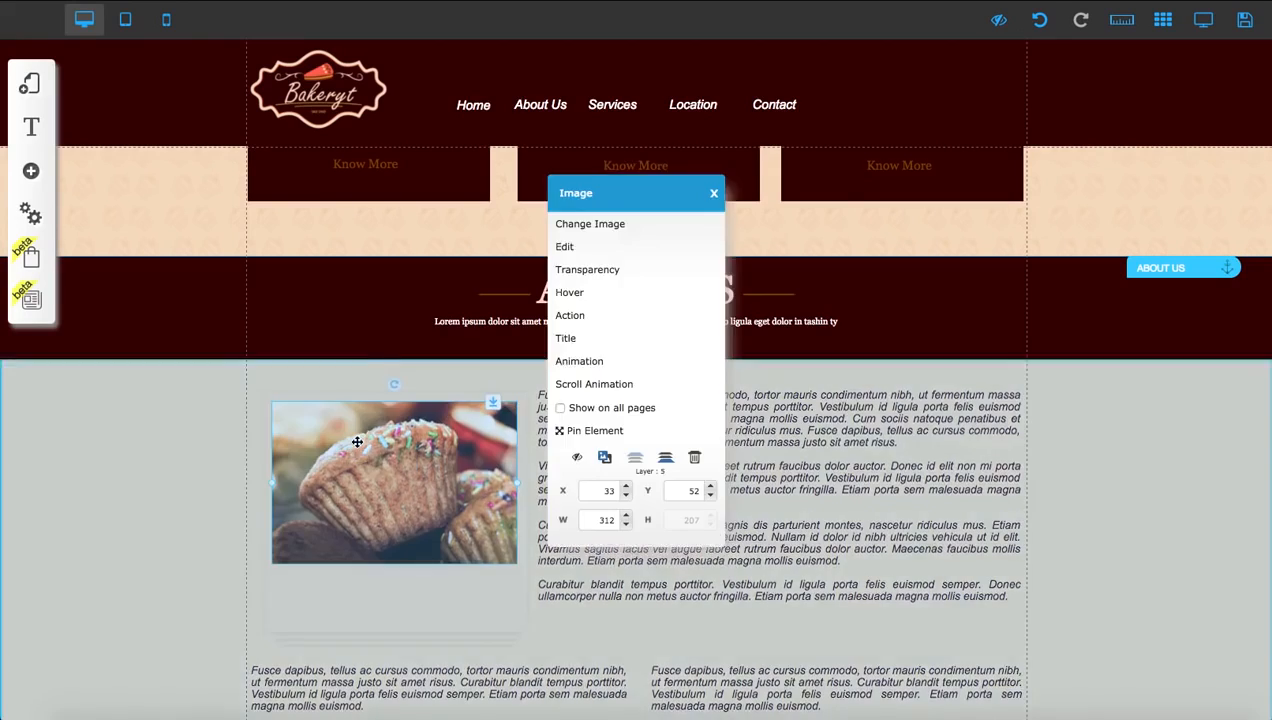
left_click(602, 222)
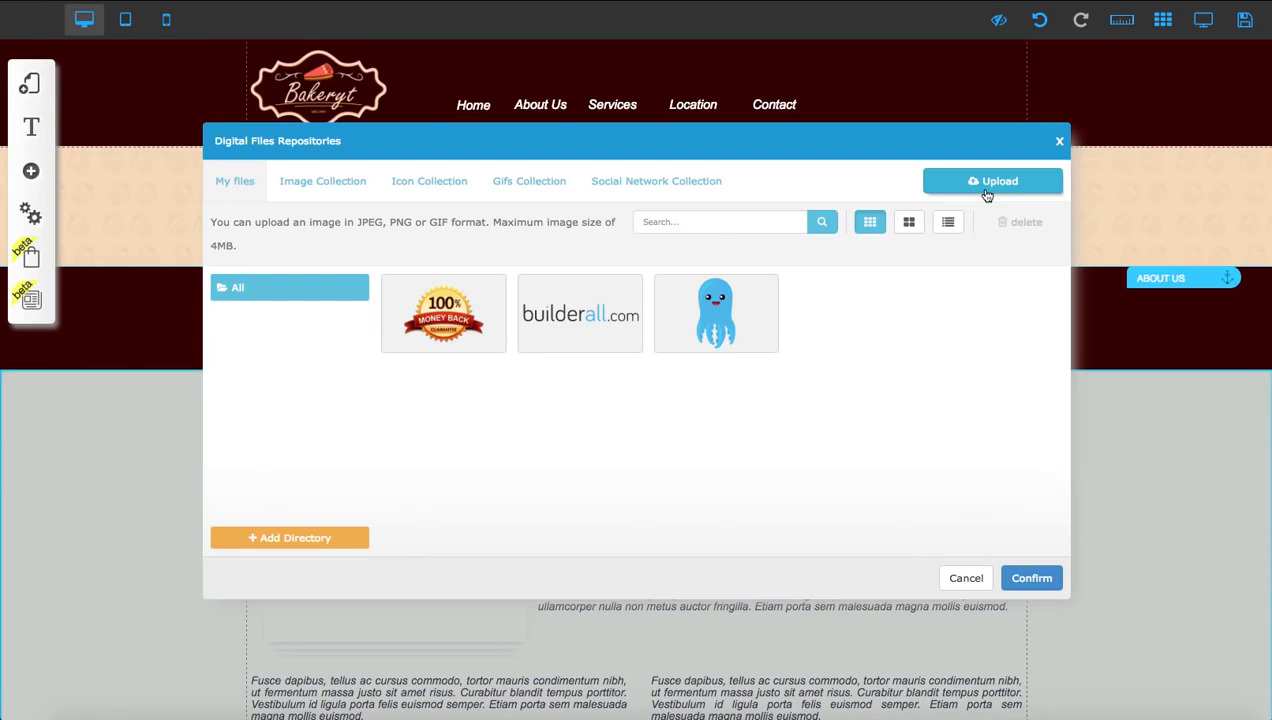
left_click(1059, 141)
Review the Settings and SEO fields of the Site Bakery Express layout, including favicon, title, description and meta tags
scroll(588, 399, "up", 2)
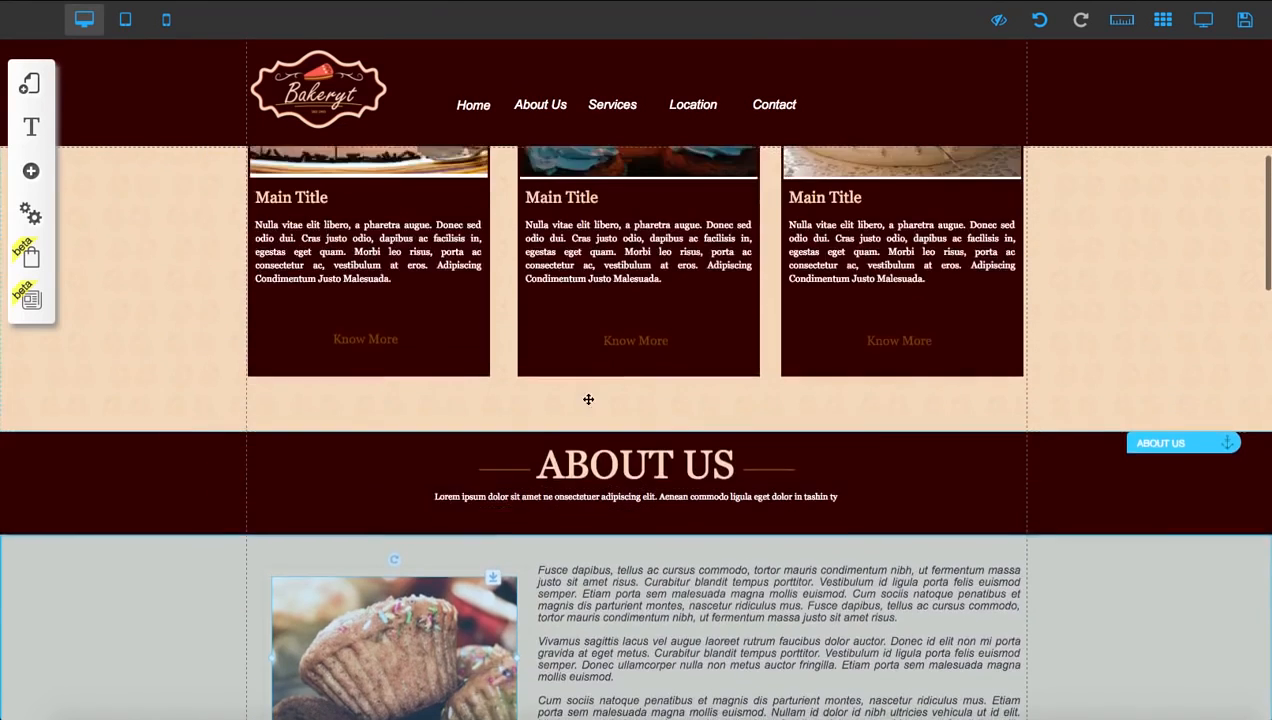
scroll(588, 399, "up", 5)
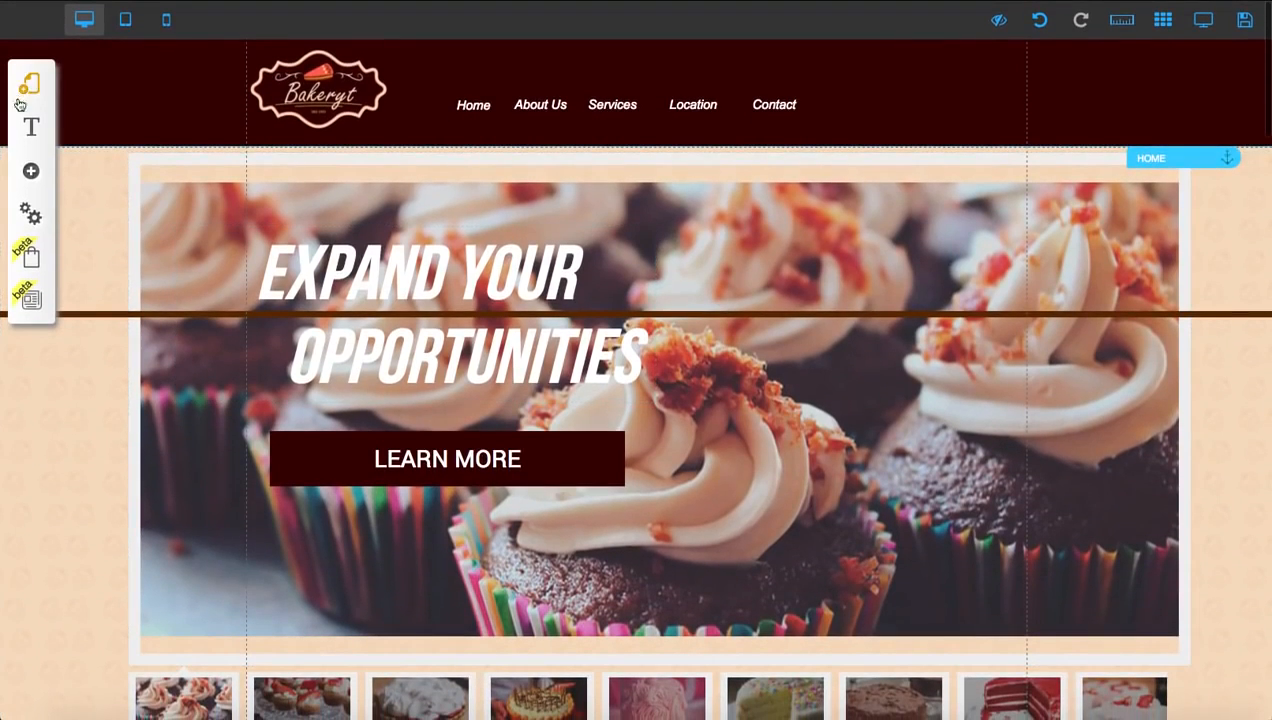
left_click(31, 213)
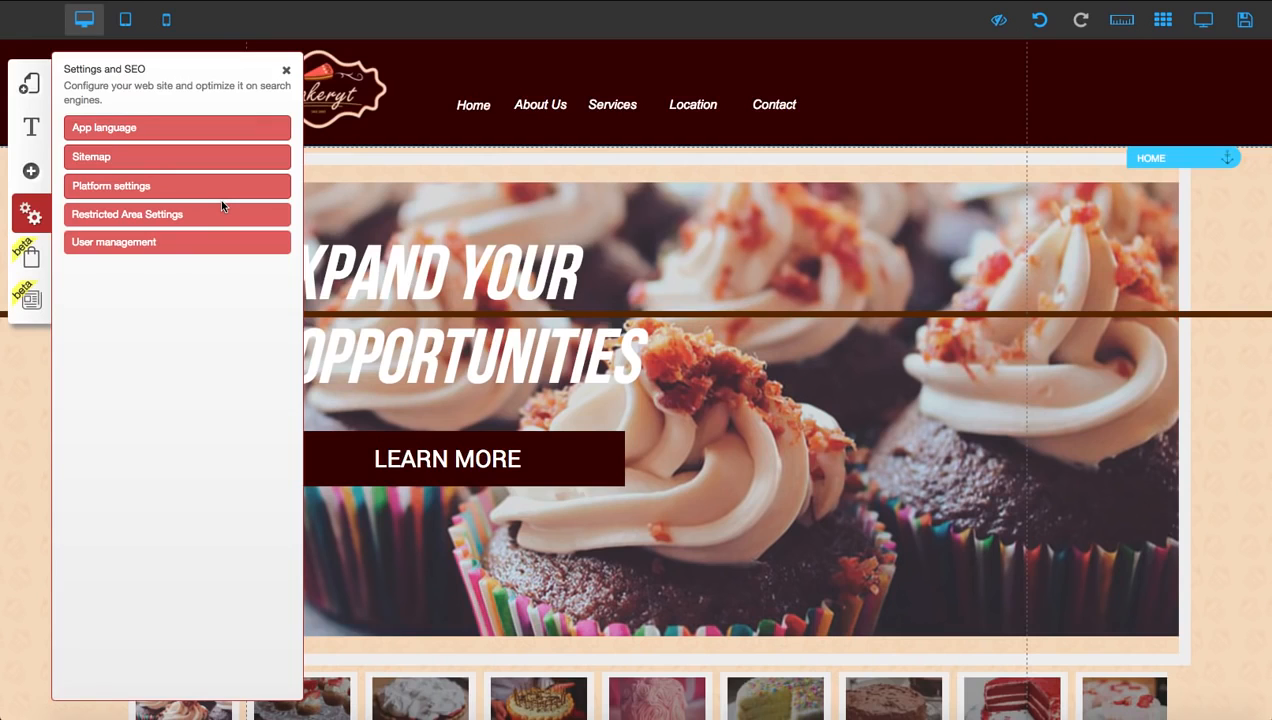
left_click(30, 84)
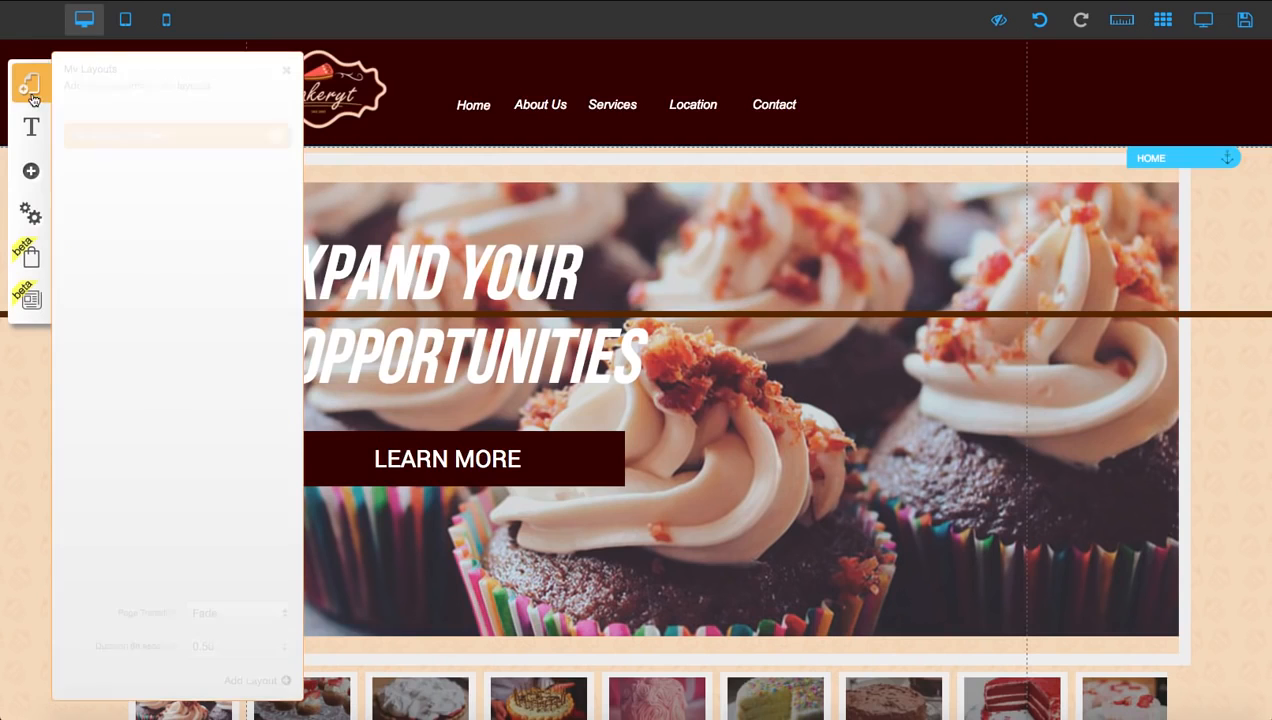
left_click(276, 137)
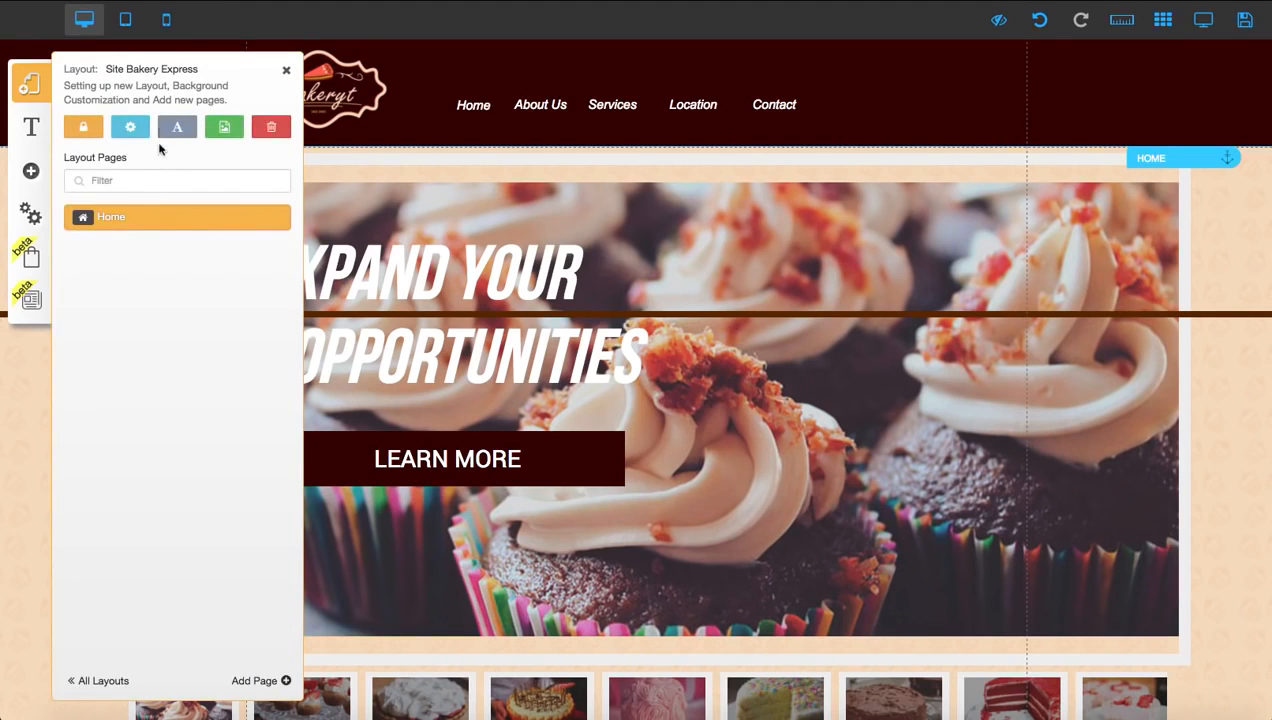
left_click(130, 128)
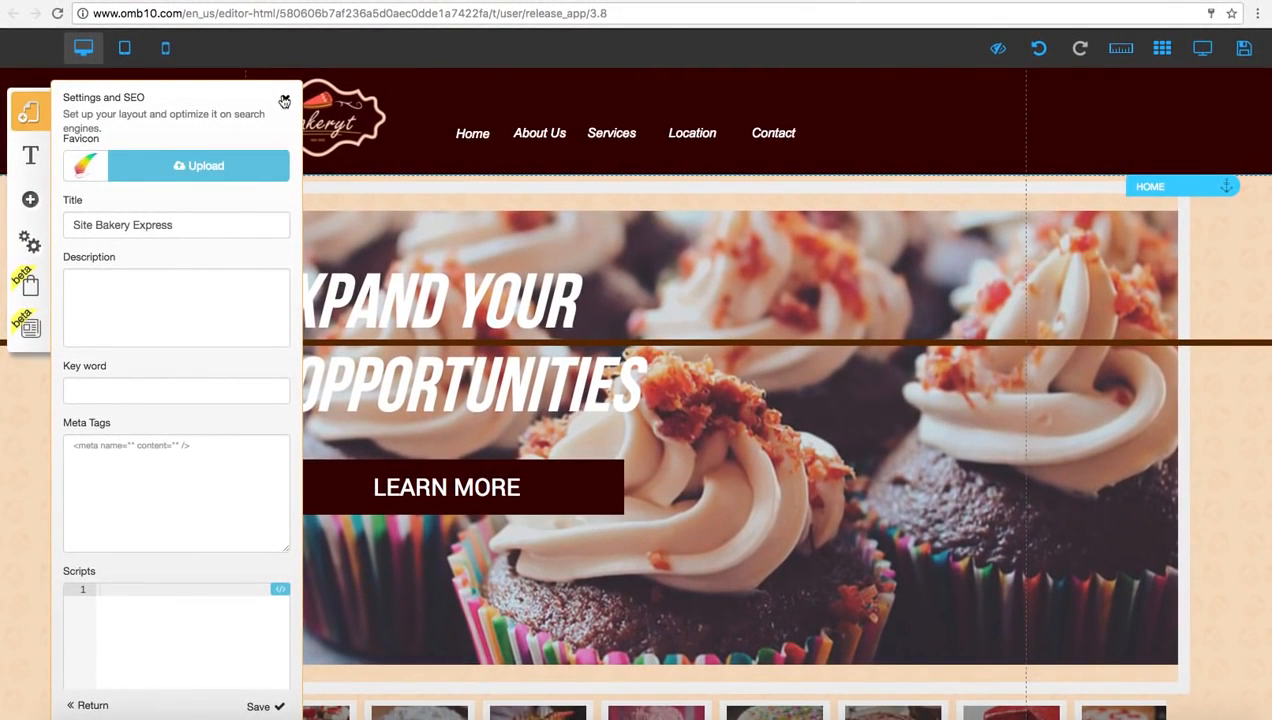
left_click(133, 226)
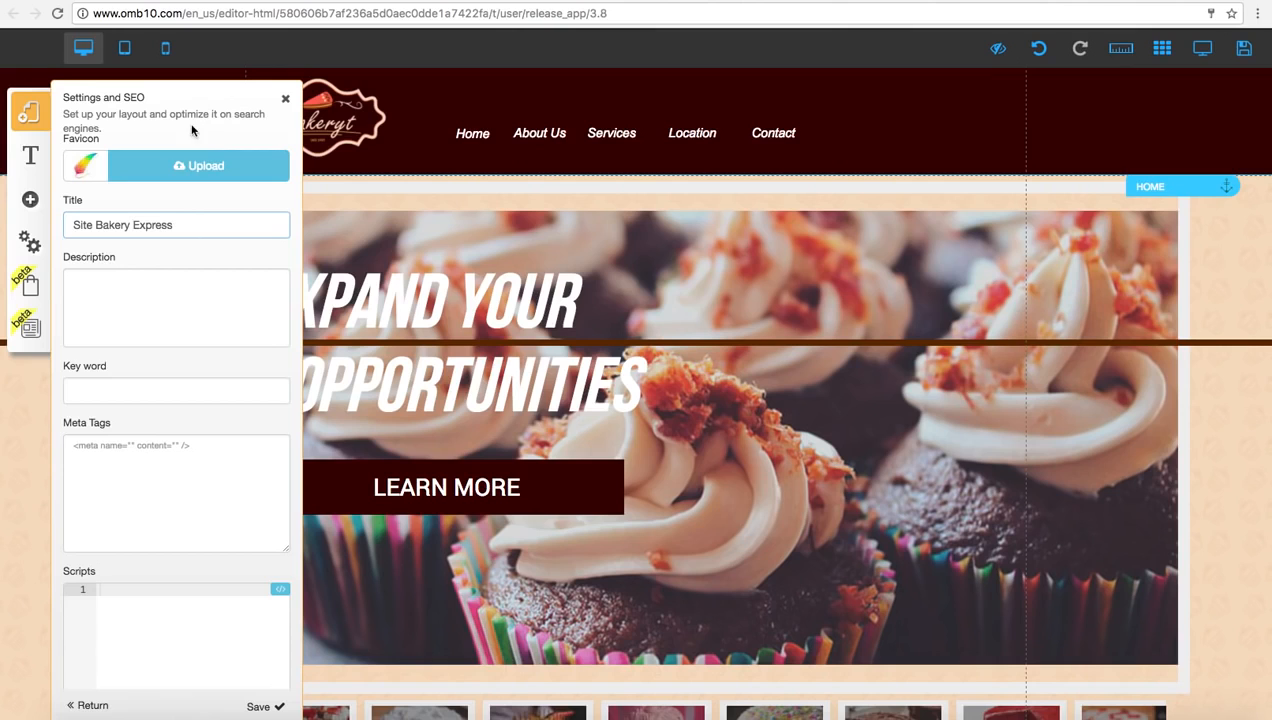
left_click(283, 103)
Look through the website's Restricted Area Settings and the tablet and mobile modes in Platform settings
left_click(38, 243)
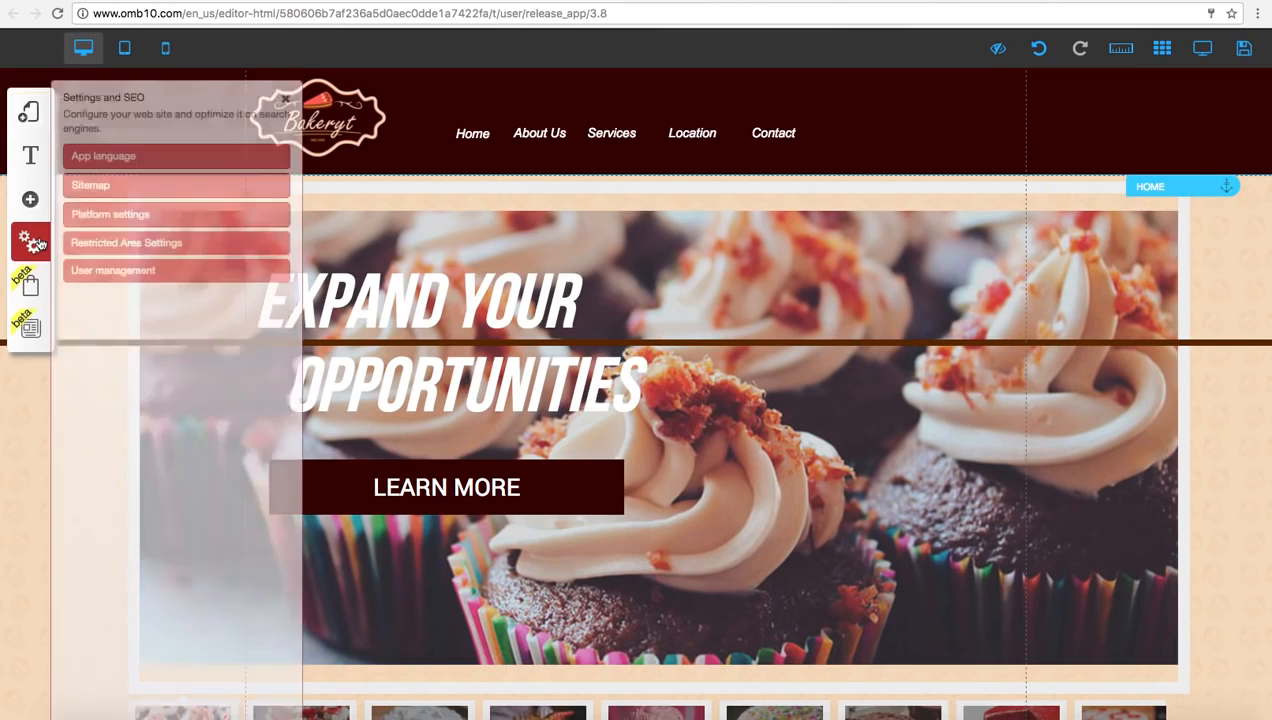
left_click(113, 242)
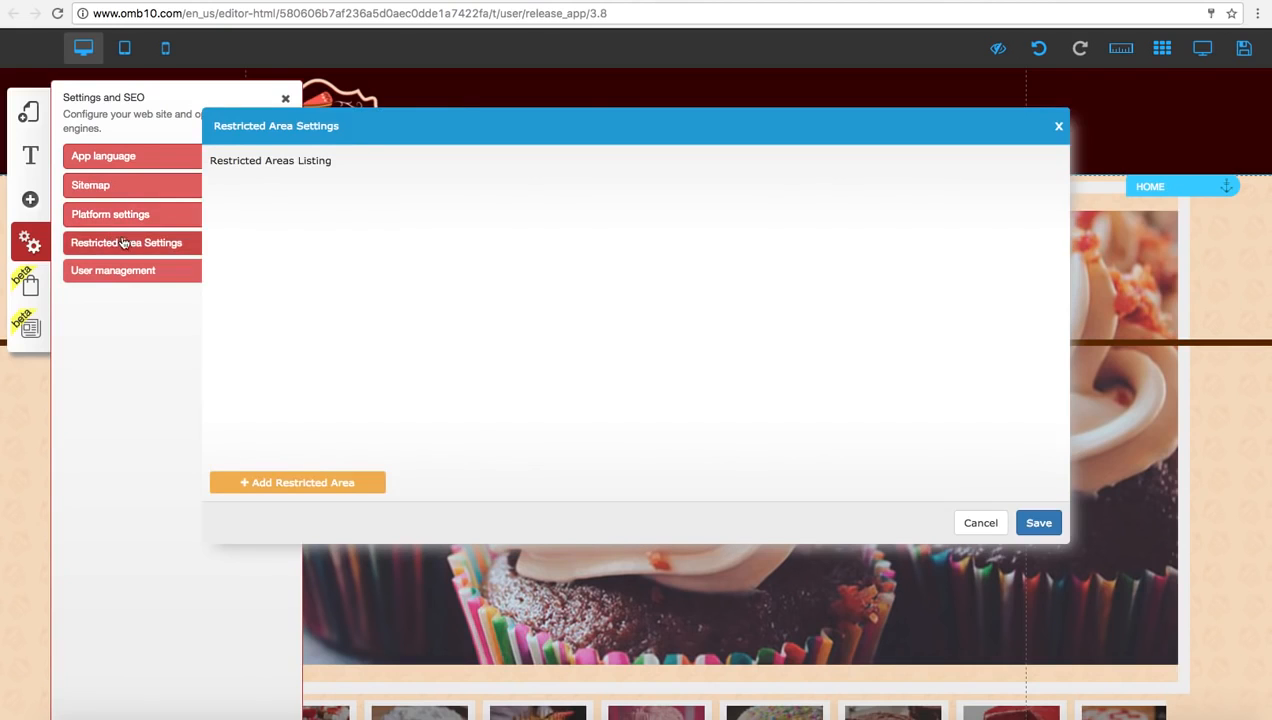
left_click(1061, 128)
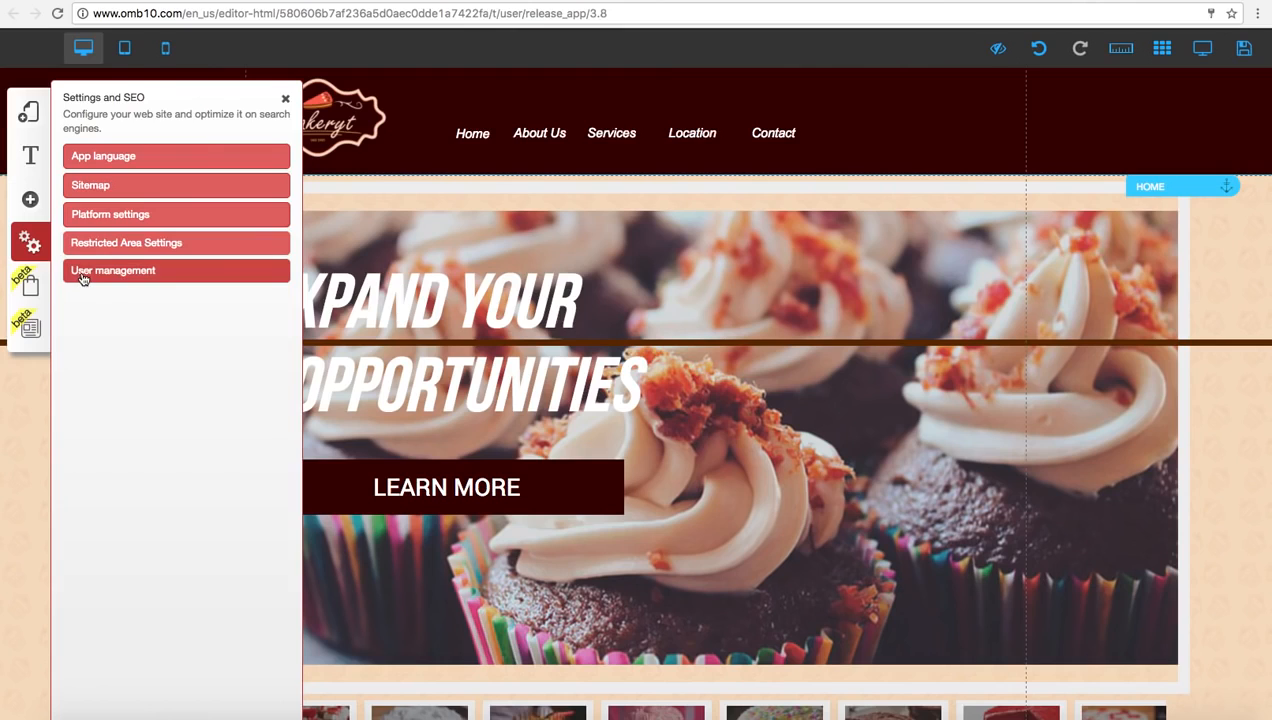
left_click(96, 216)
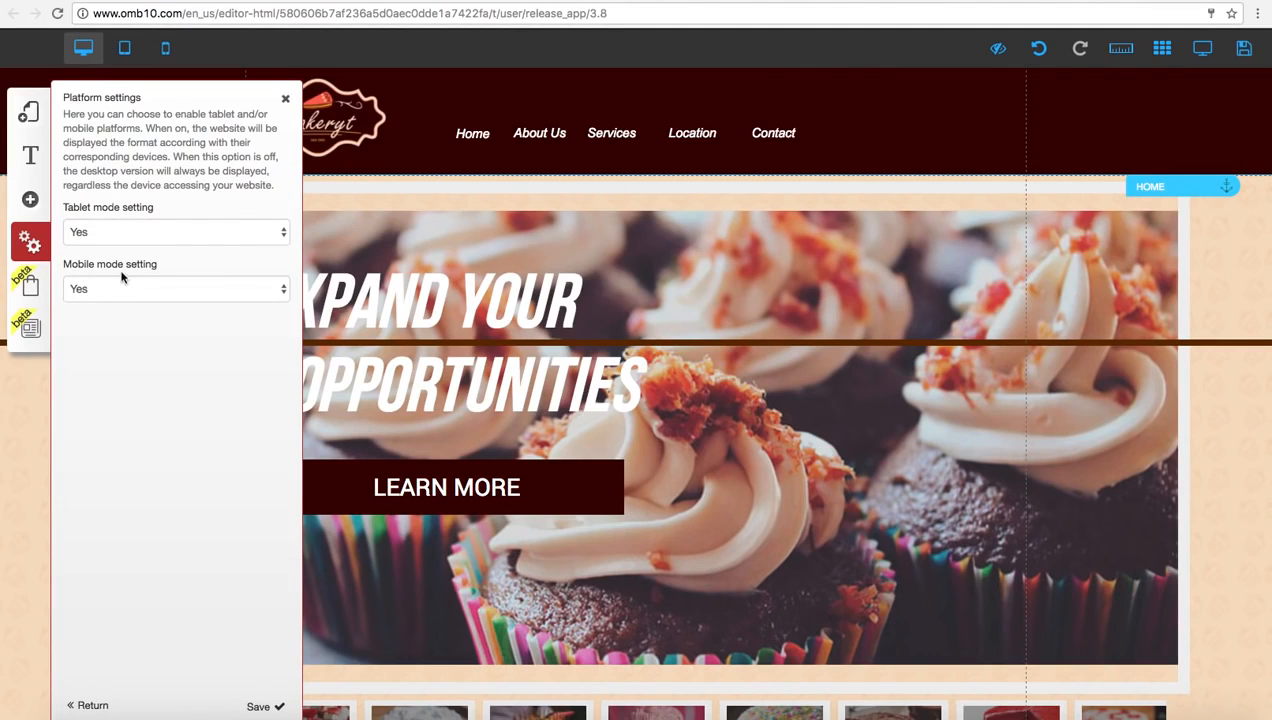
left_click(285, 98)
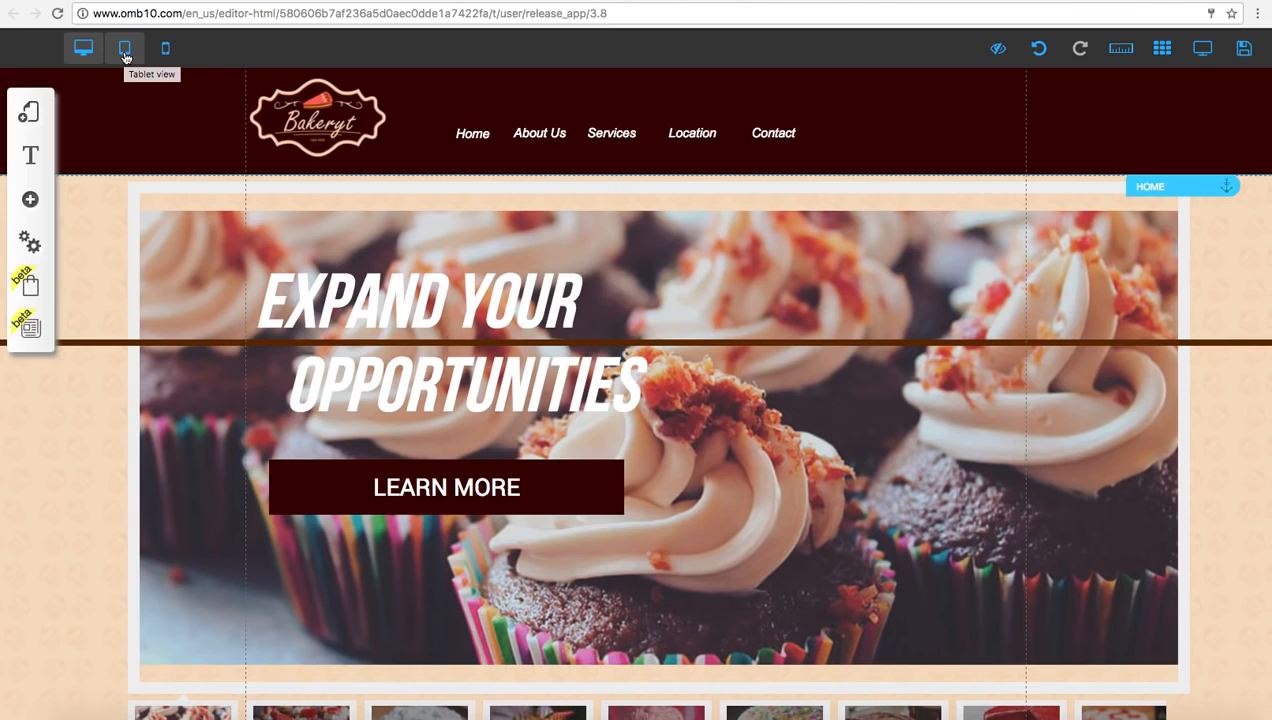
Switch to the tablet version and check the header banner's options without changing them
left_click(125, 50)
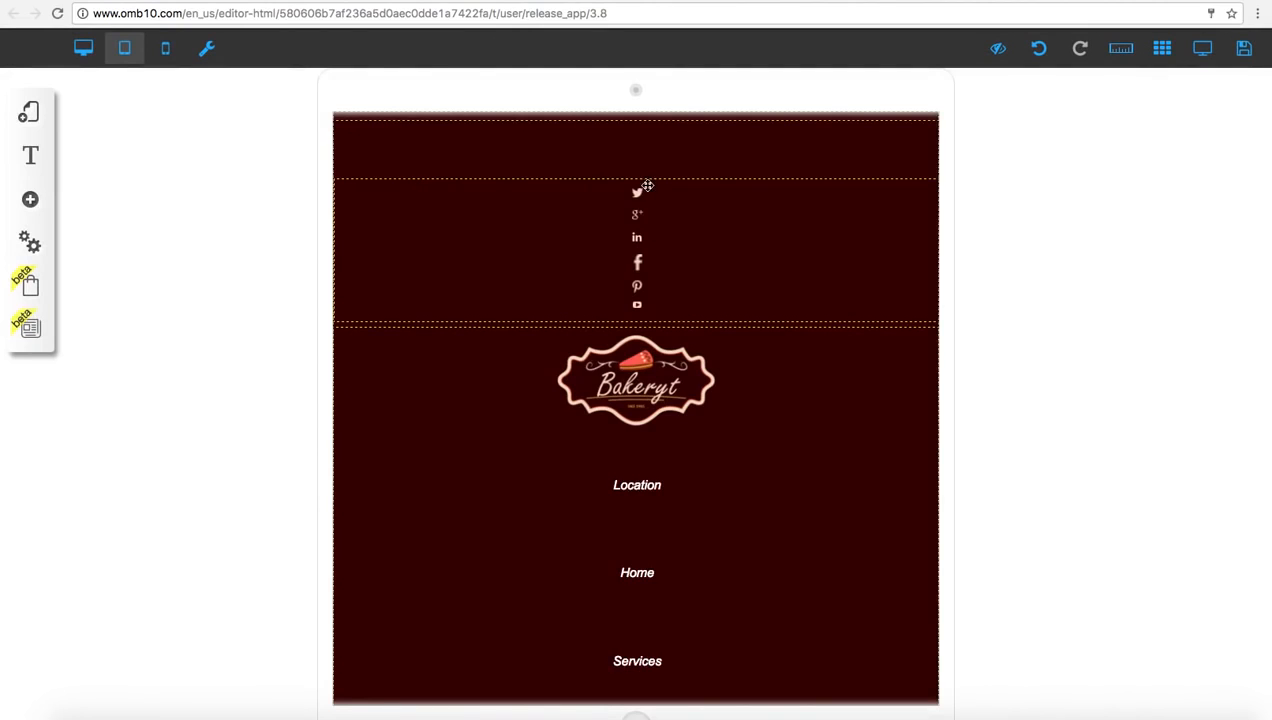
left_click(510, 239)
left_click(510, 239)
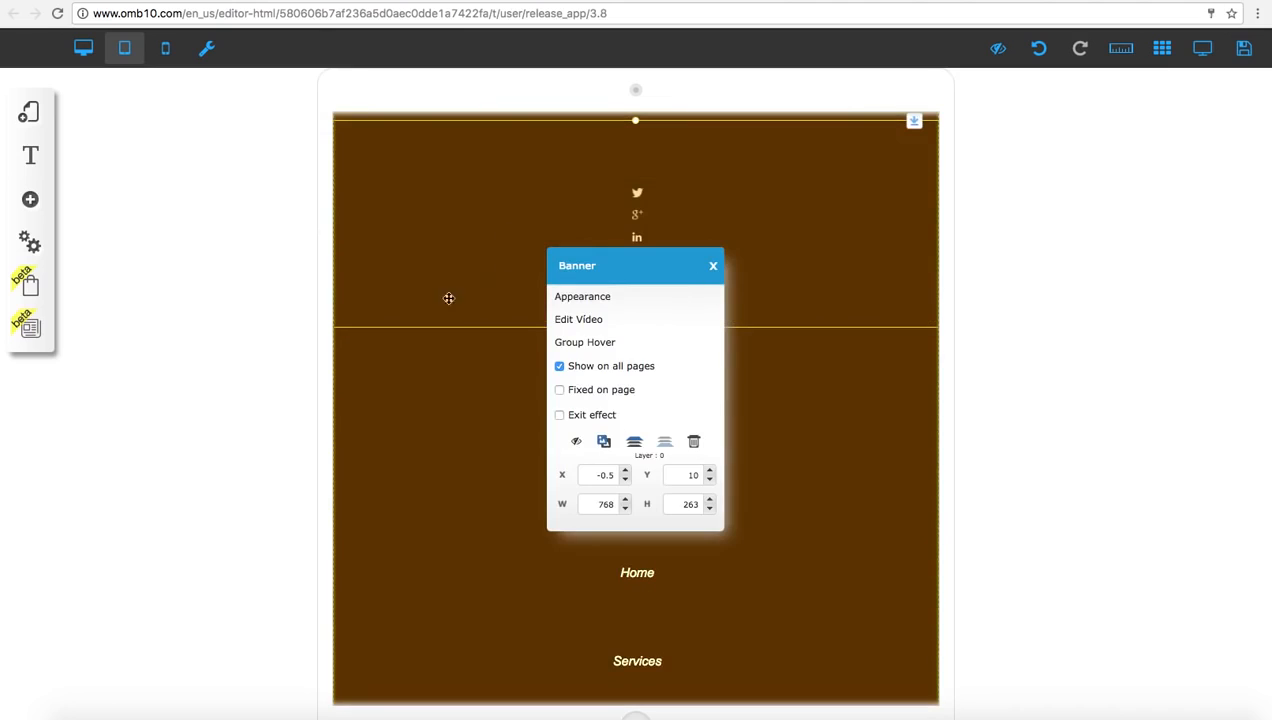
left_click(712, 270)
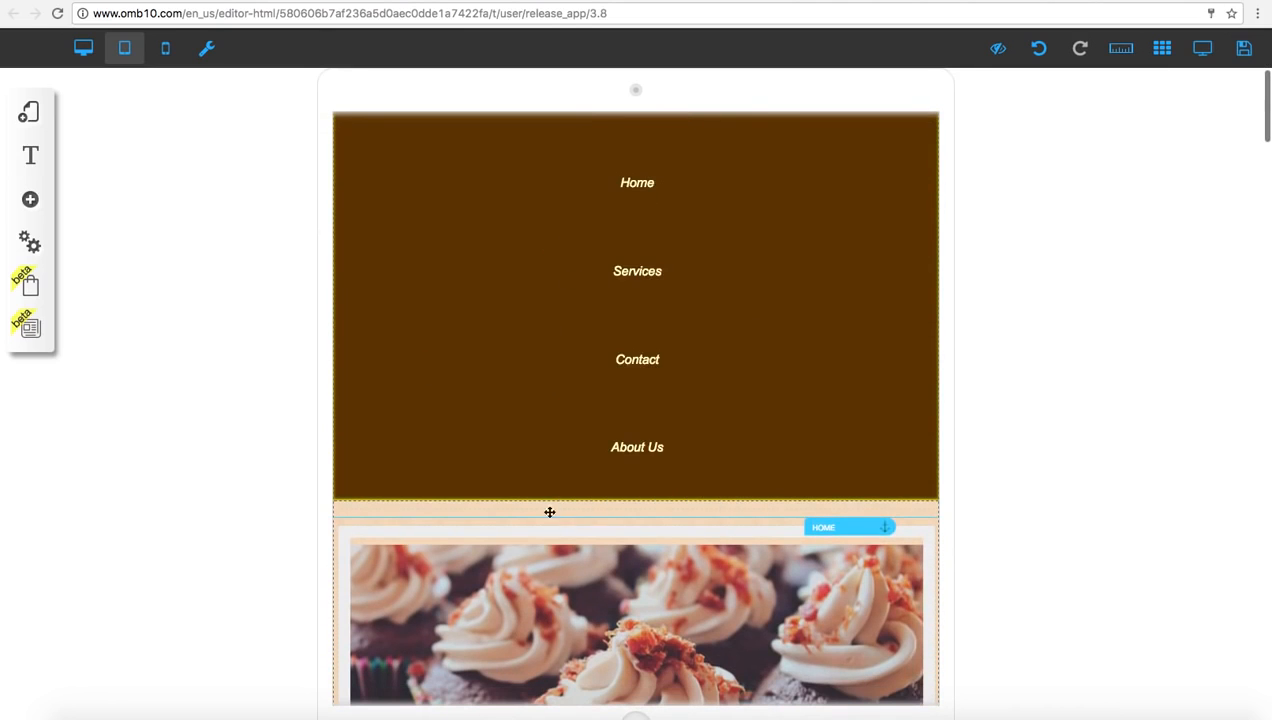
Move the cupcake gallery off the tablet page and back, and stop the root element alert from showing again
left_click_drag(548, 513, 1150, 390)
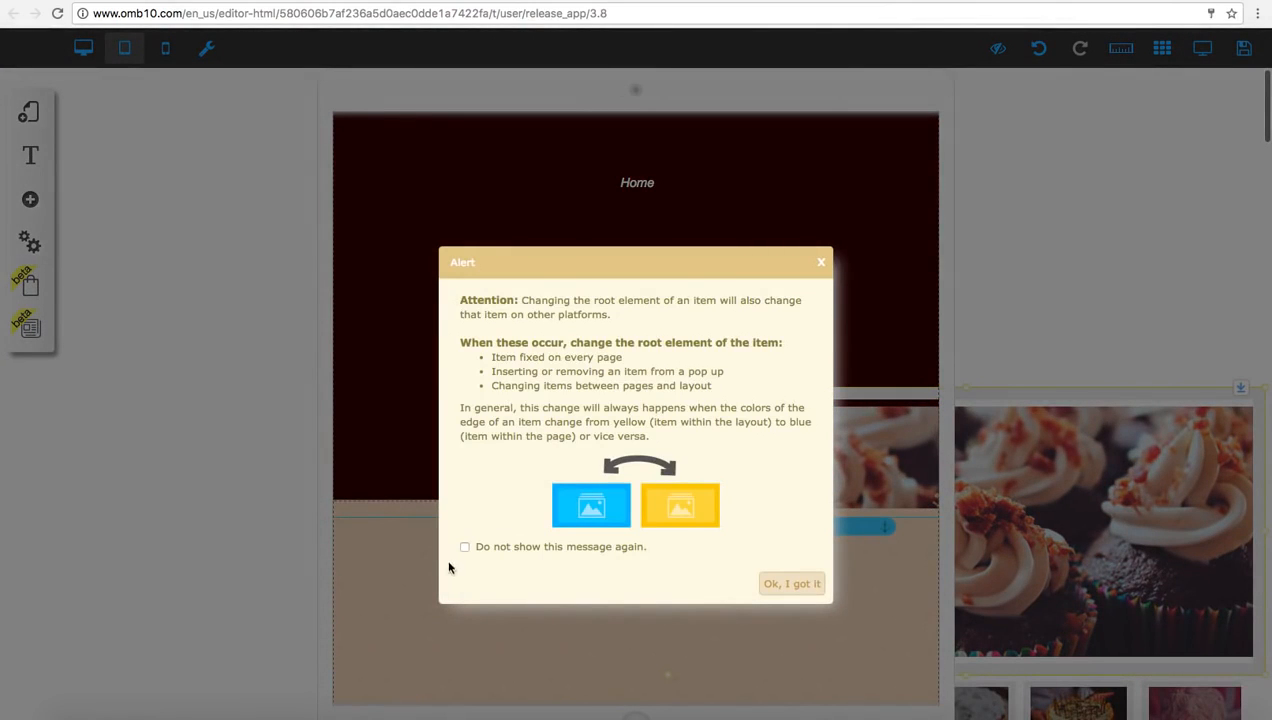
left_click(465, 547)
left_click(795, 584)
left_click_drag(809, 479, 497, 613)
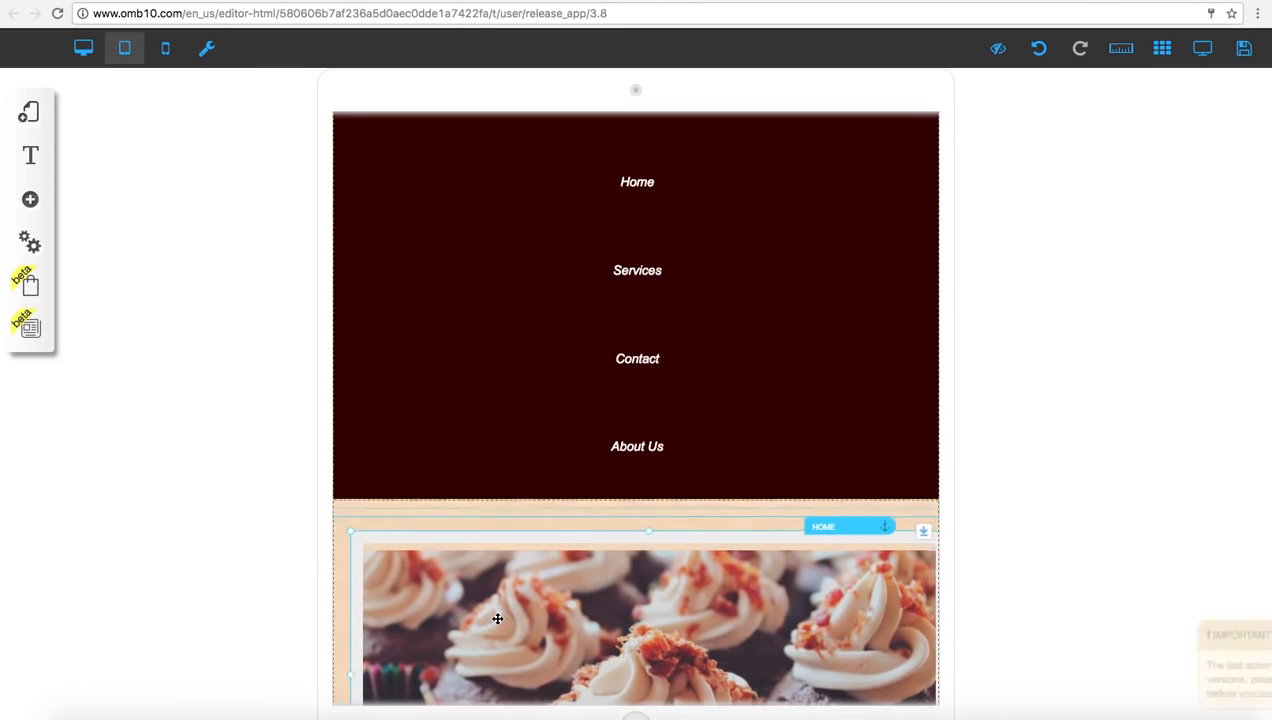
Displace the gallery and the heading's surroundings on the tablet page, and realign the elements with the automatic layout adjustment
scroll(495, 560, "down", 3)
left_click_drag(489, 494, 749, 428)
scroll(400, 510, "down", 3)
left_click_drag(560, 636, 280, 490)
scroll(516, 330, "down", 1)
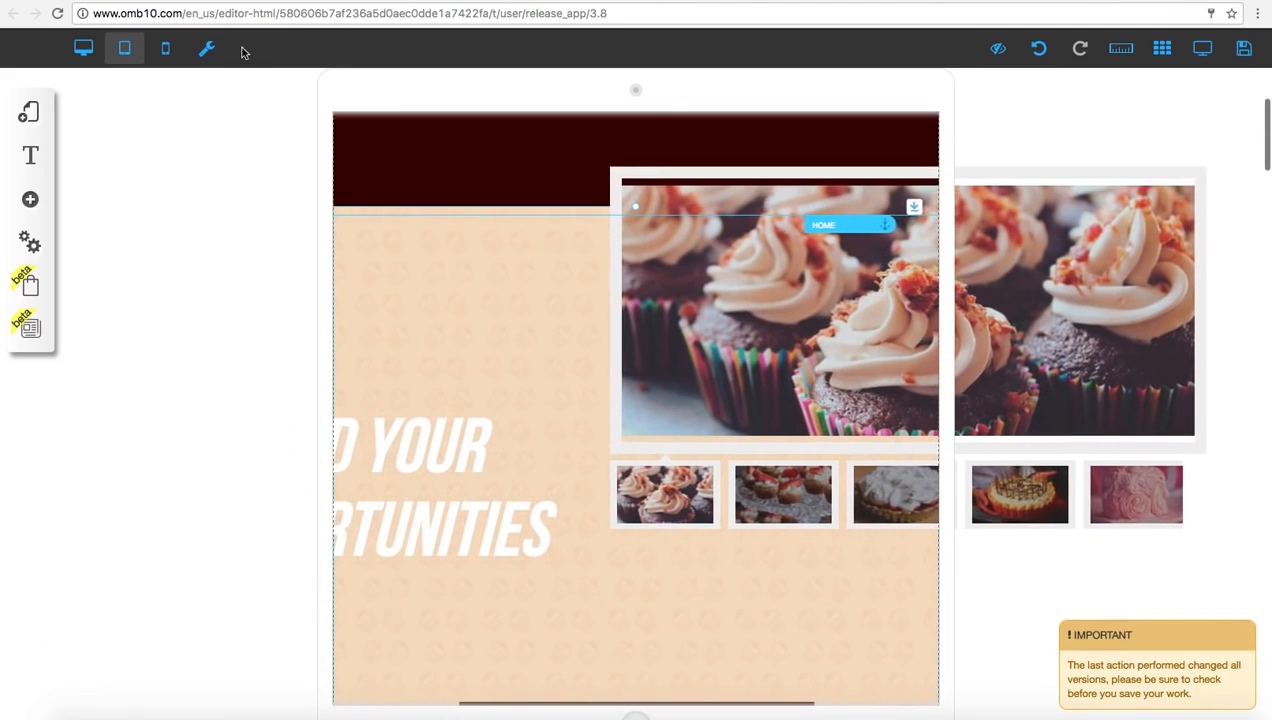
left_click(205, 51)
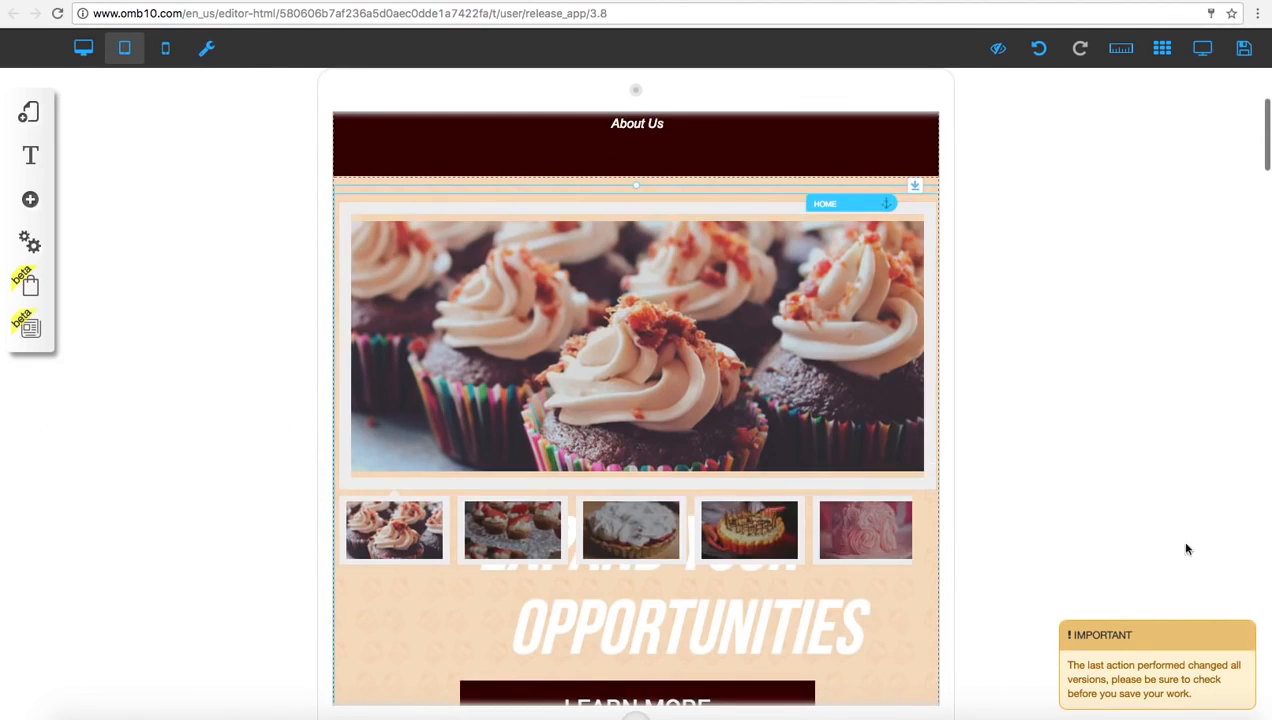
Move the "Expand Your Opportunities" heading and the content beneath it below the gallery thumbnails on the tablet page
scroll(697, 465, "down", 5)
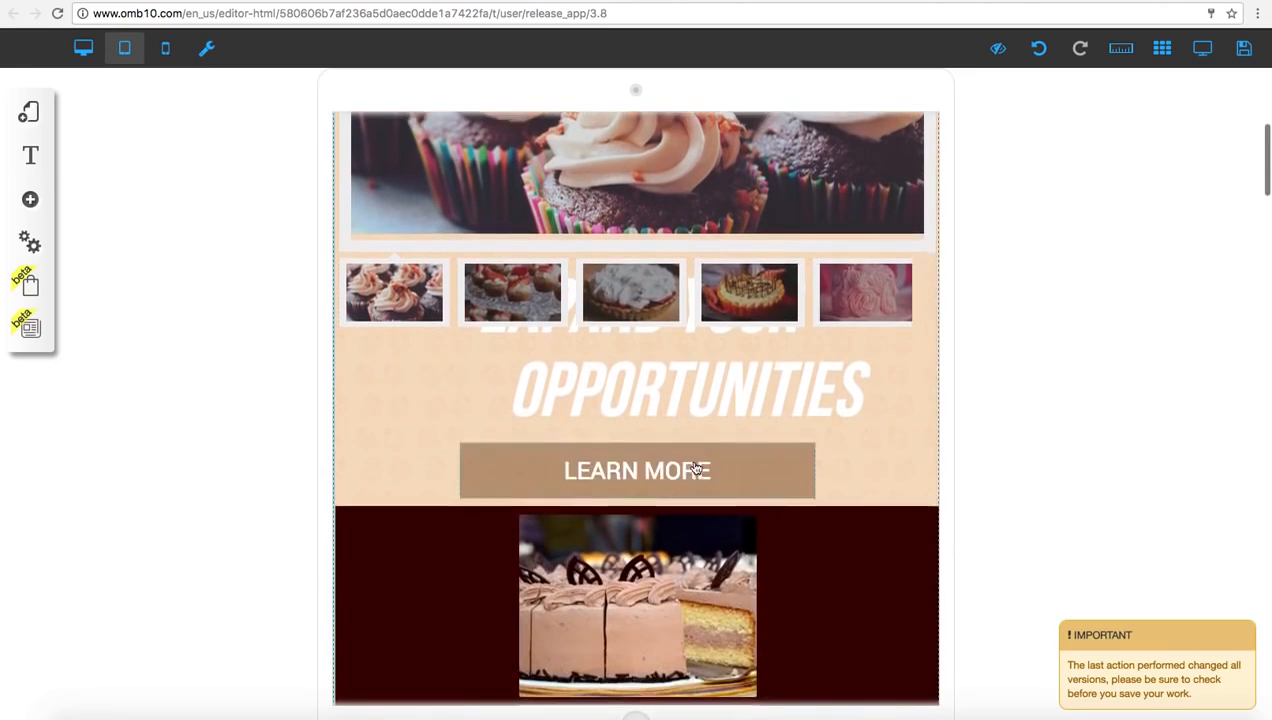
left_click(704, 377)
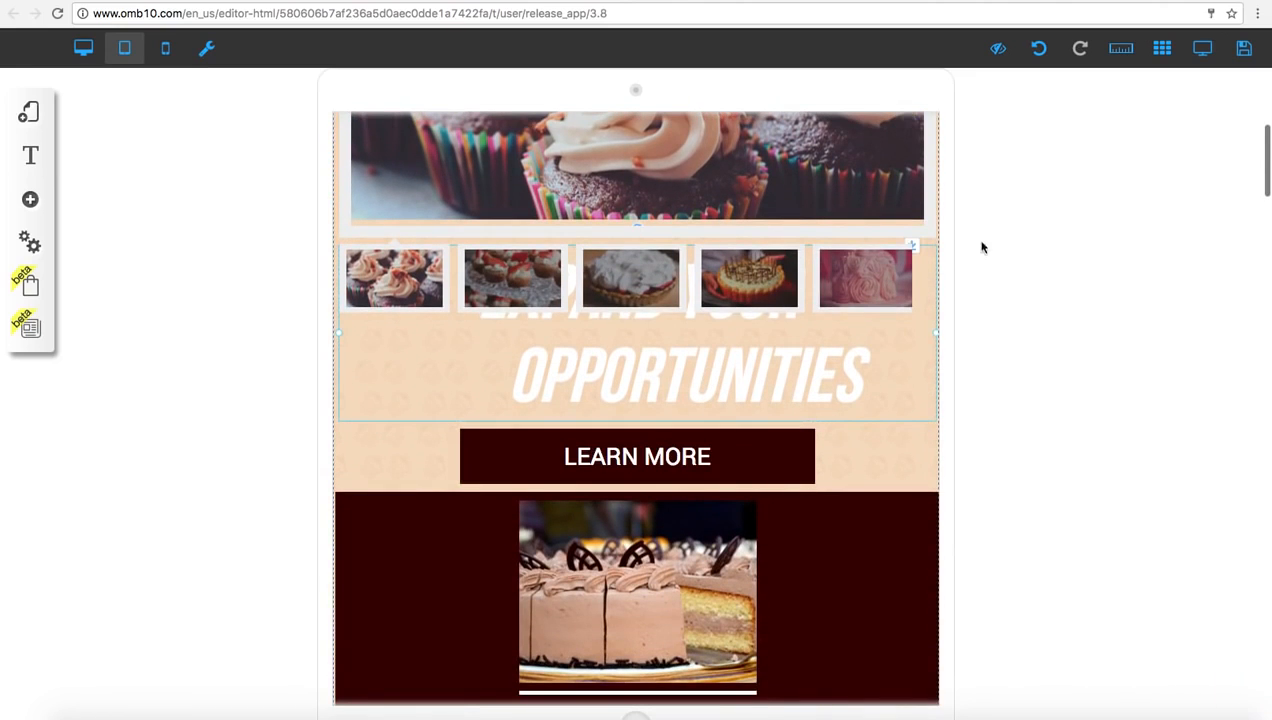
left_click_drag(918, 245, 906, 330)
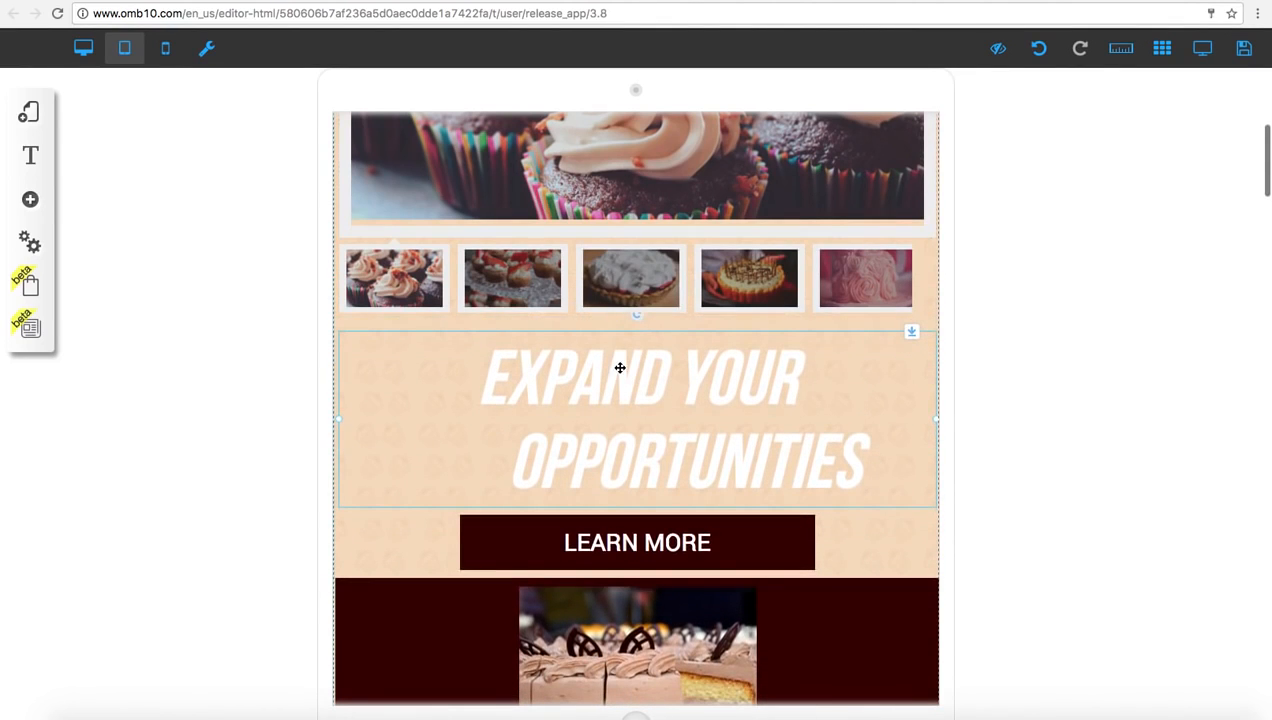
In the mobile version, scatter the logo, social icons and header banner, and rearrange them with the automatic layout adjustment
left_click(167, 49)
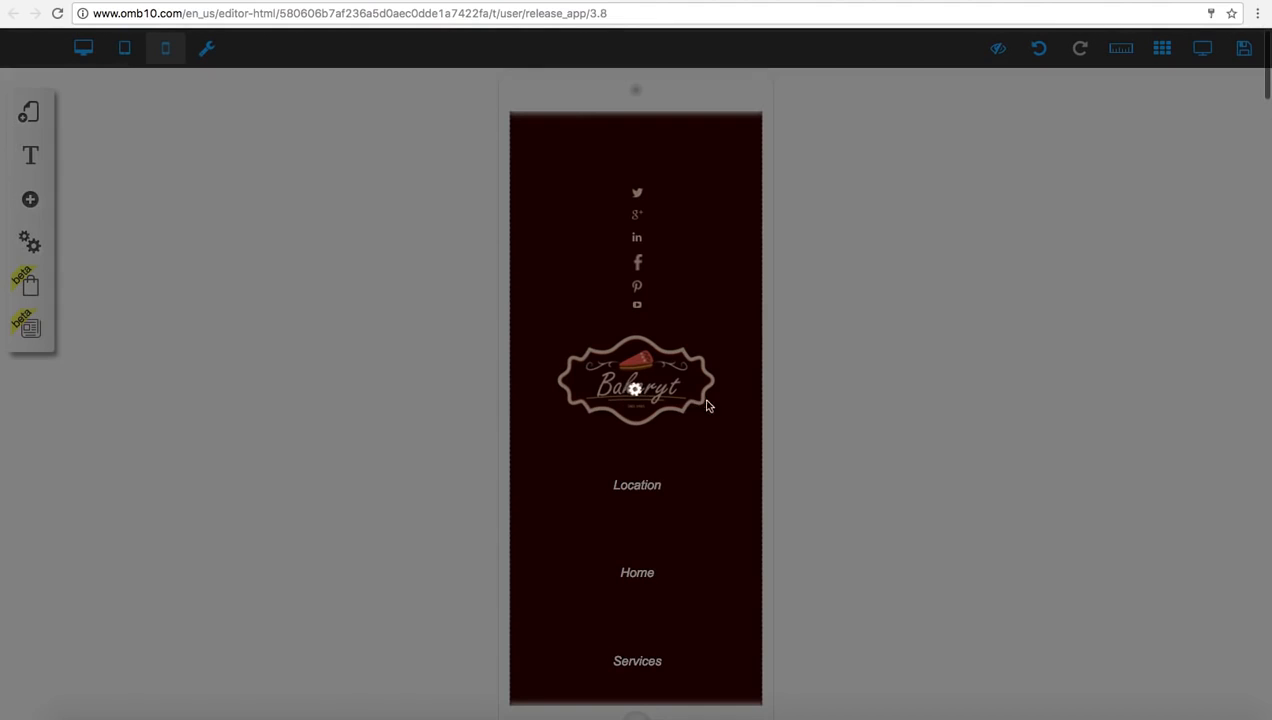
left_click_drag(682, 386, 1148, 412)
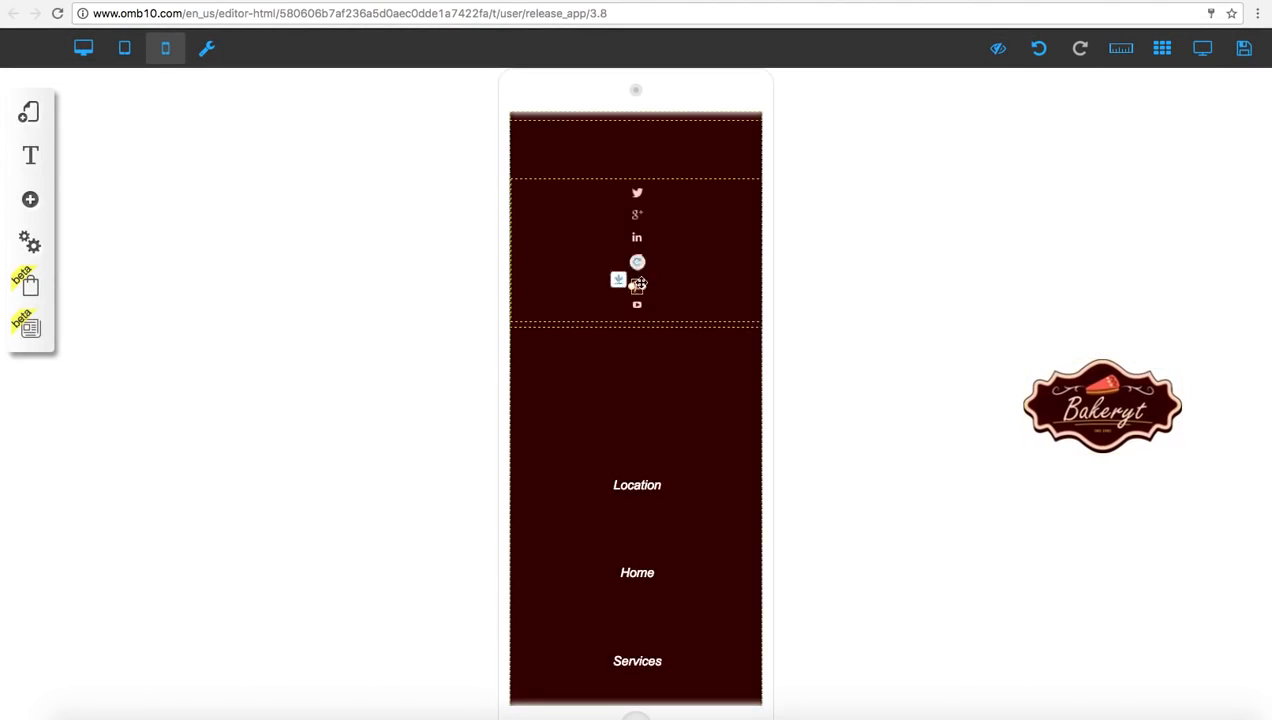
left_click_drag(641, 284, 449, 291)
left_click_drag(649, 202, 970, 264)
left_click_drag(680, 309, 650, 540)
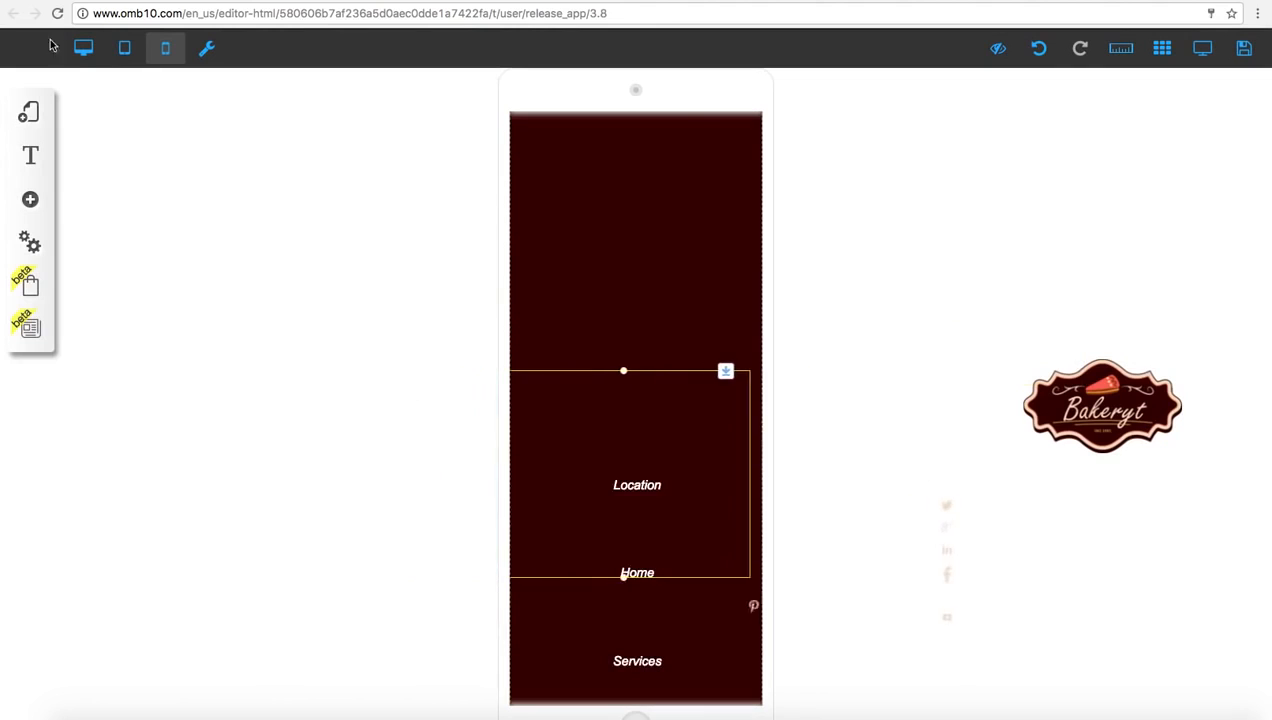
left_click(209, 52)
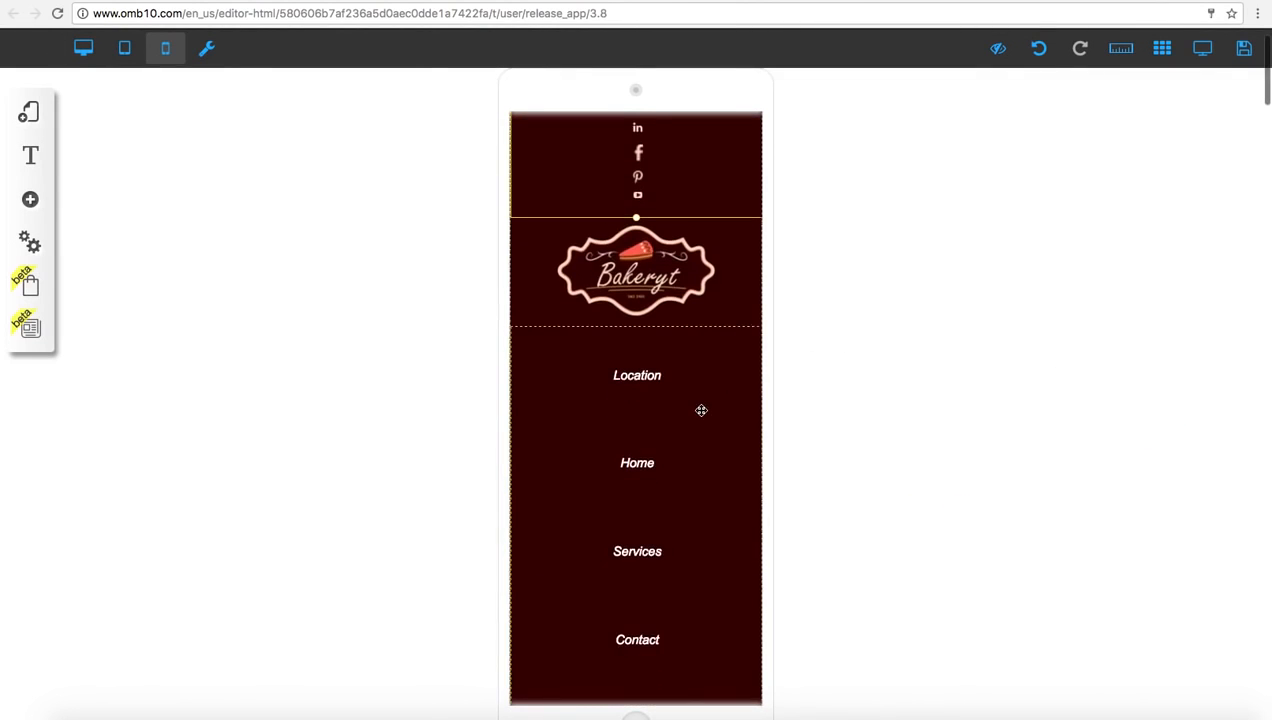
Move the "Expand Your Opportunities" heading and the content beneath it below the gallery thumbnails on the mobile page
scroll(701, 410, "down", 6)
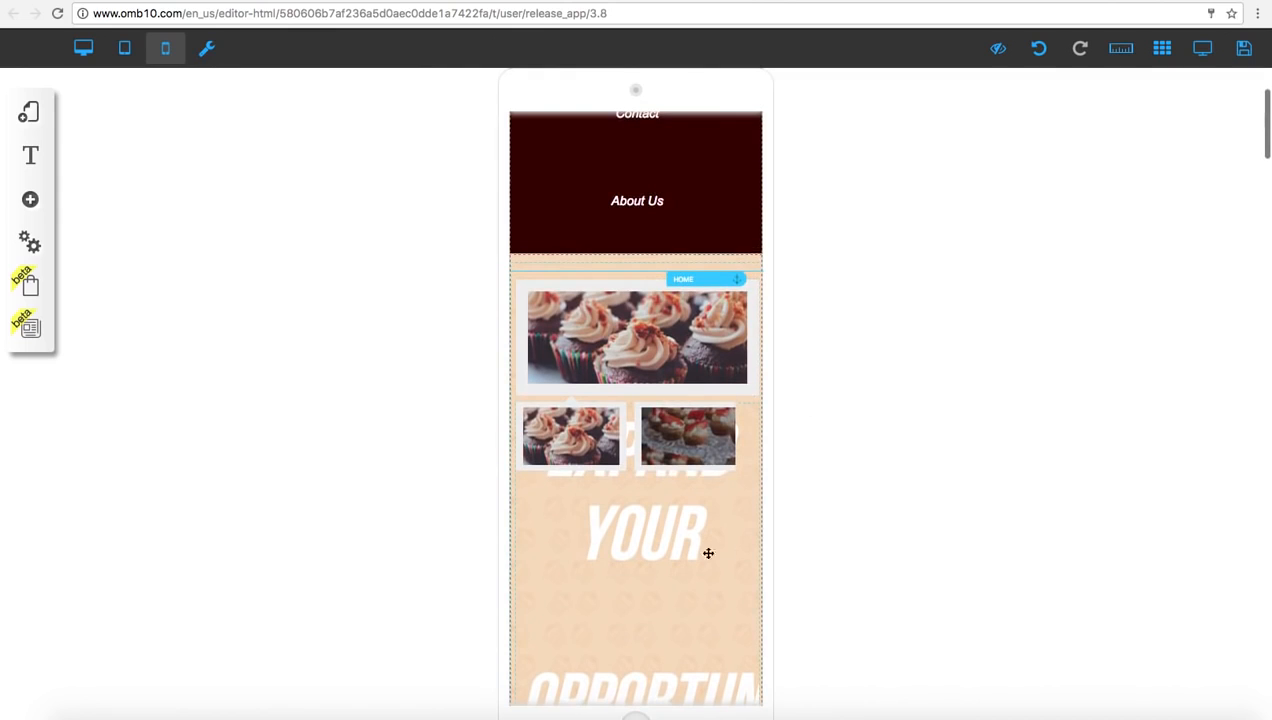
left_click_drag(737, 404, 741, 521)
scroll(619, 474, "down", 5)
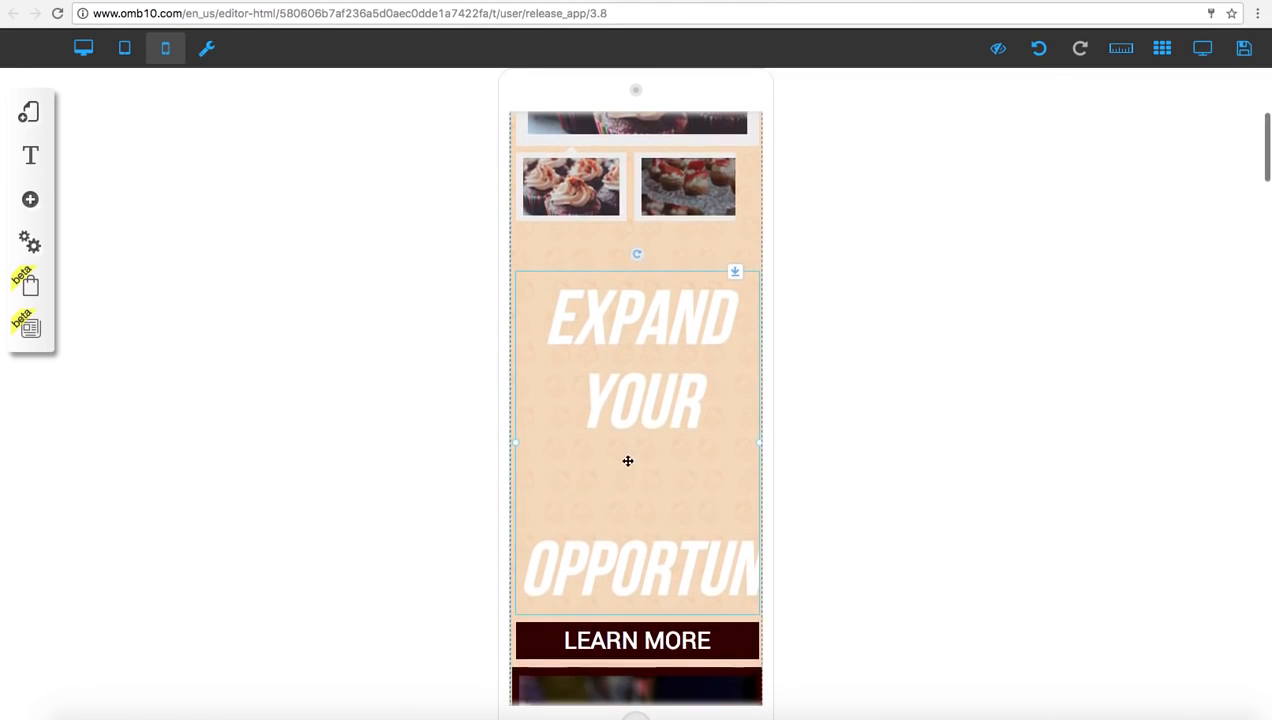
Set the mobile heading's font size to 70px and line spacing to 105px, and check its color choices without changing the color
double_click(632, 418)
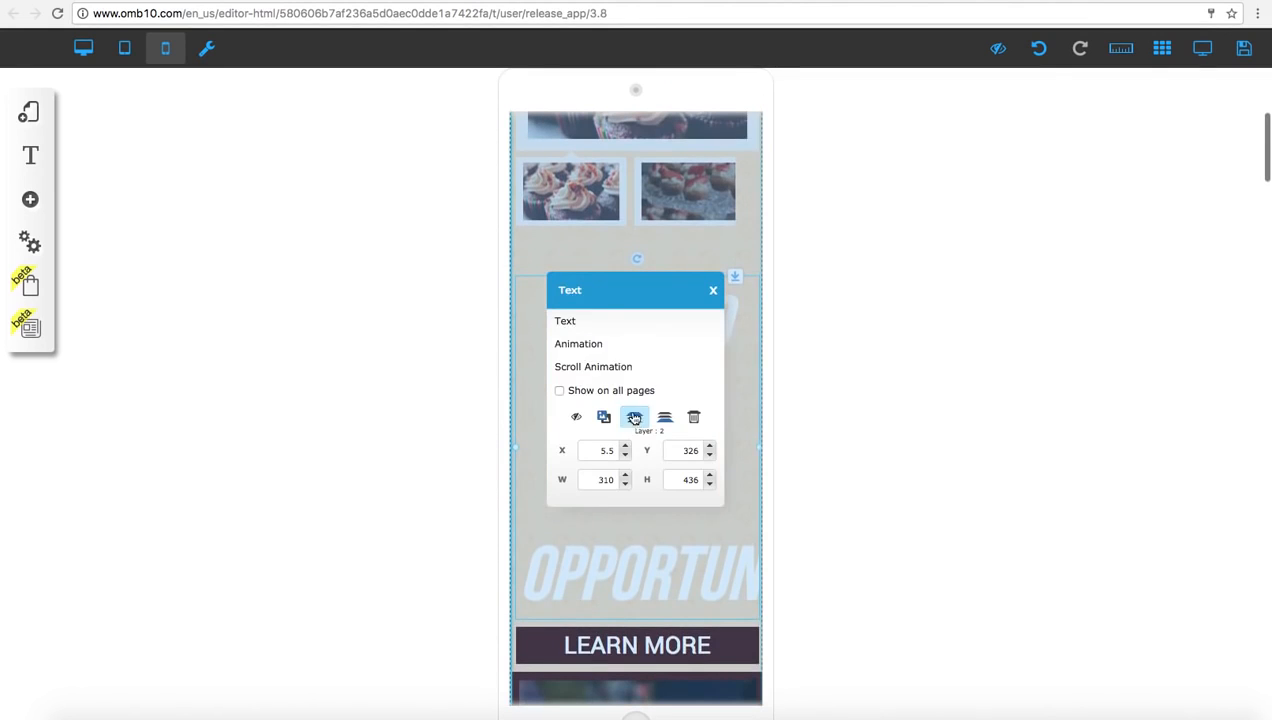
left_click(566, 321)
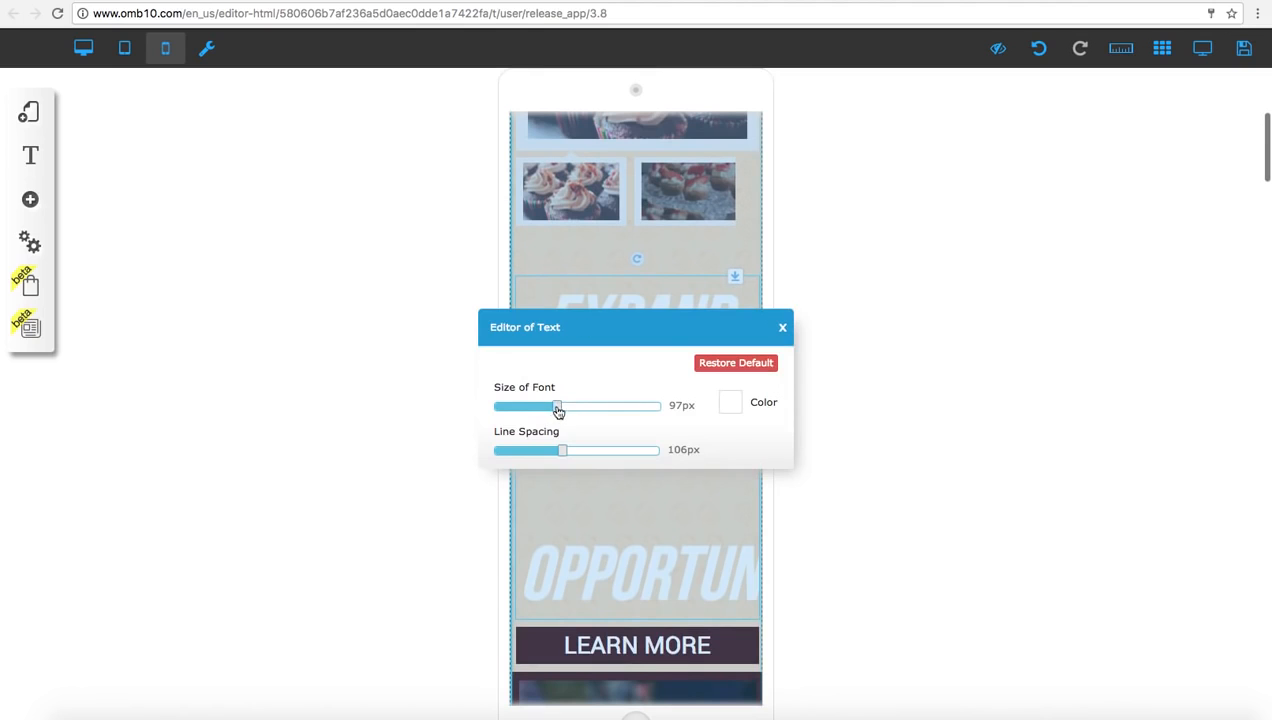
left_click_drag(556, 410, 561, 454)
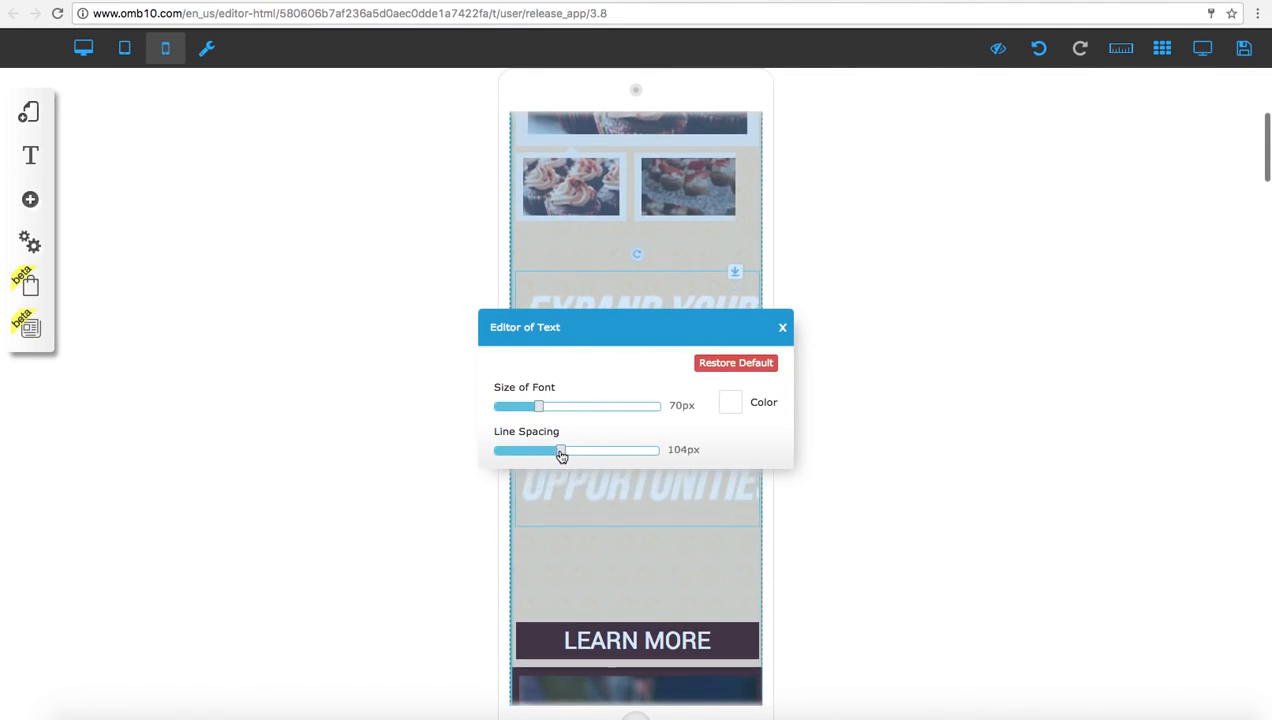
left_click(730, 404)
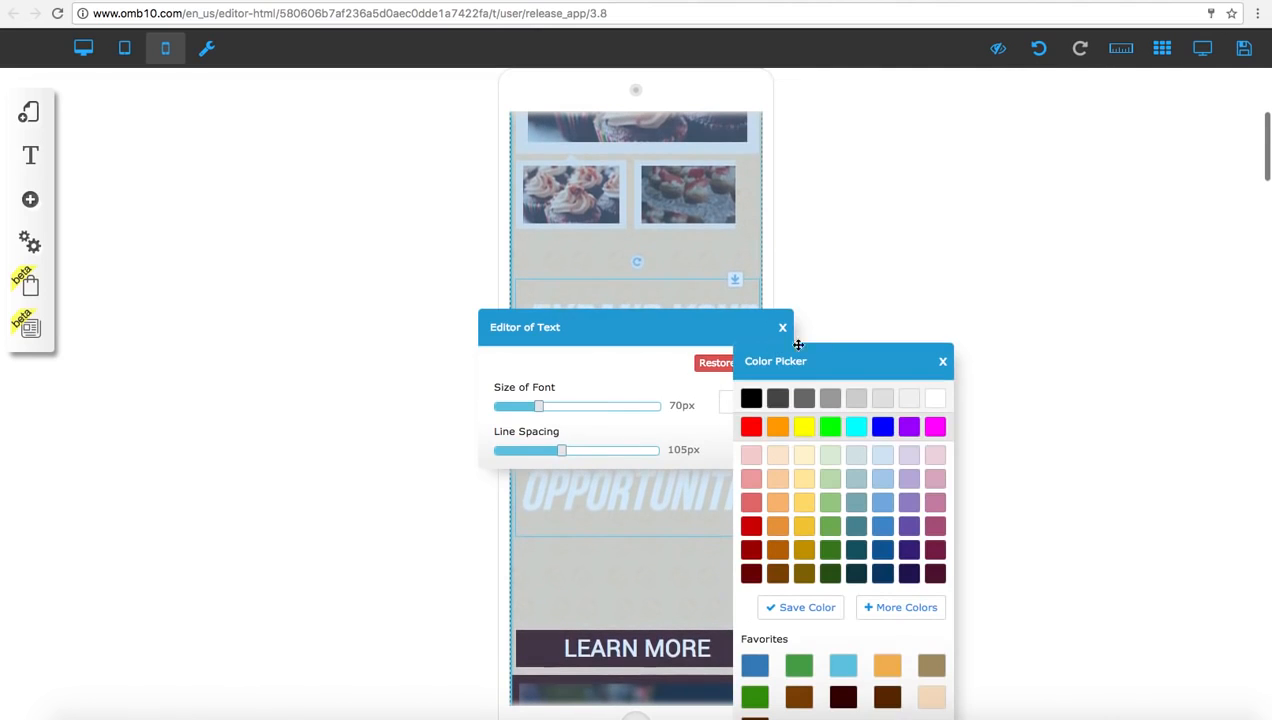
left_click(782, 327)
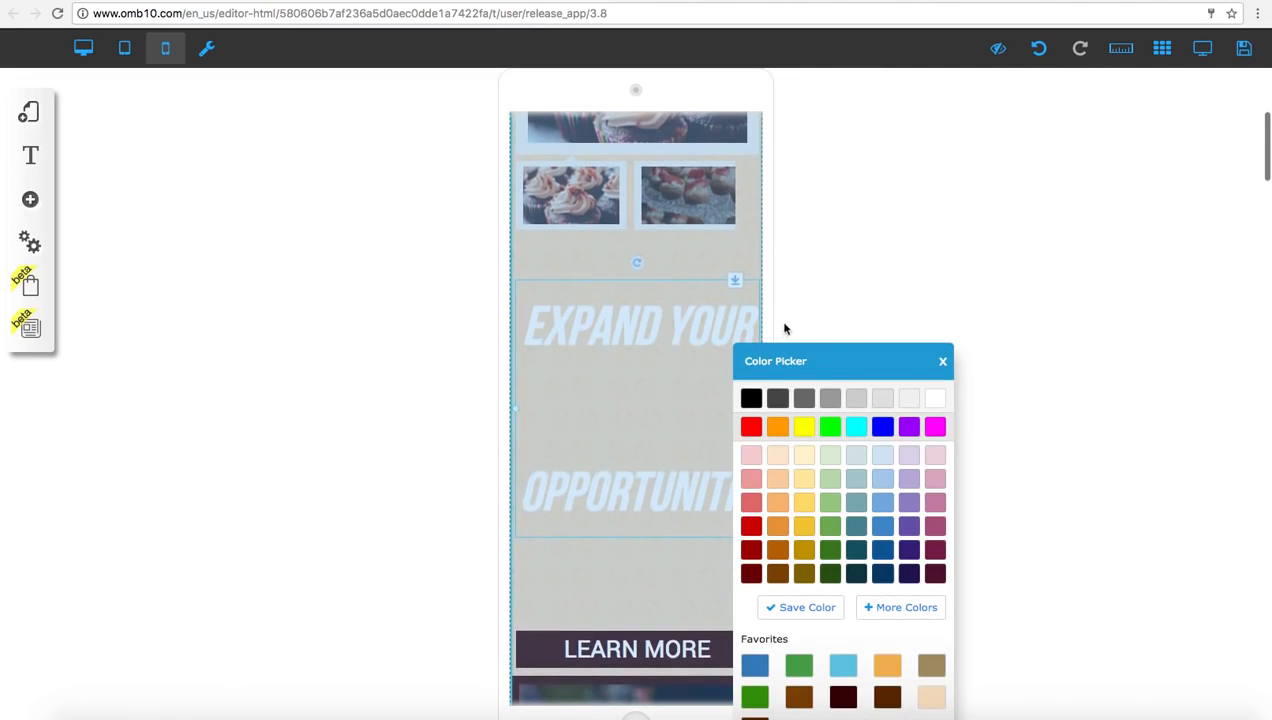
left_click(942, 361)
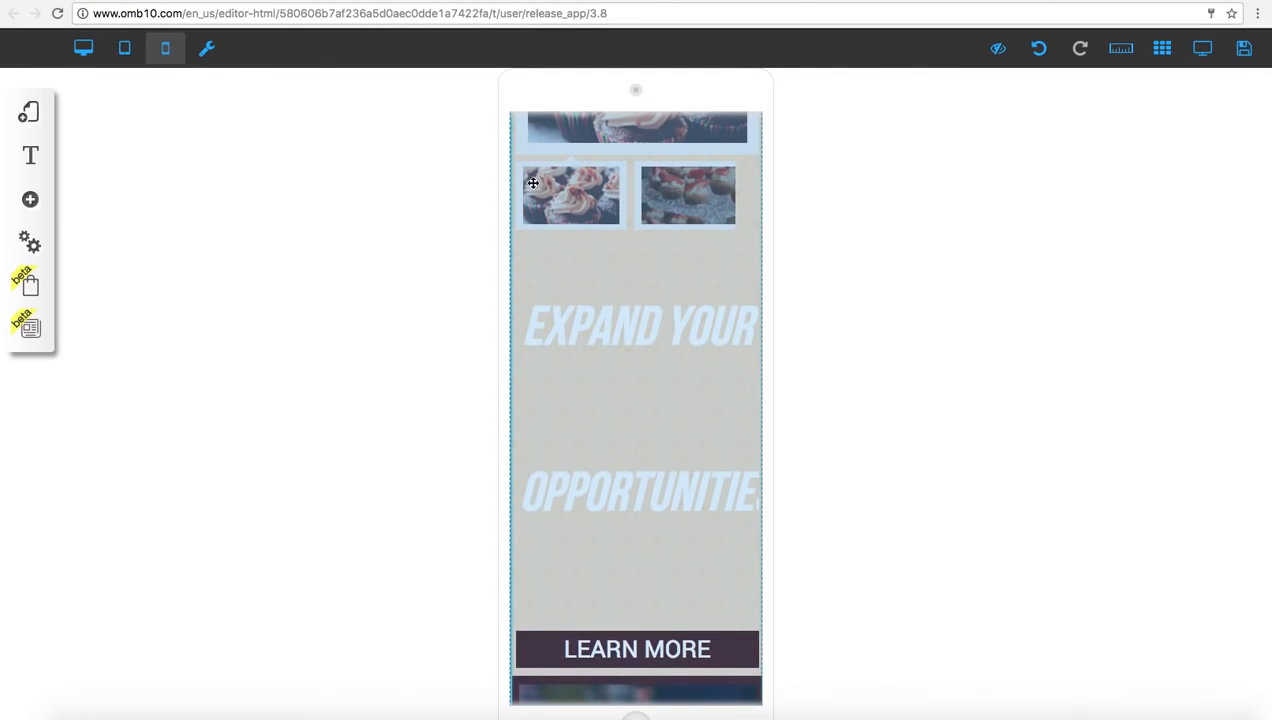
Hide the Bakeryt logo in the tablet version only, comparing it with the desktop version
left_click(84, 50)
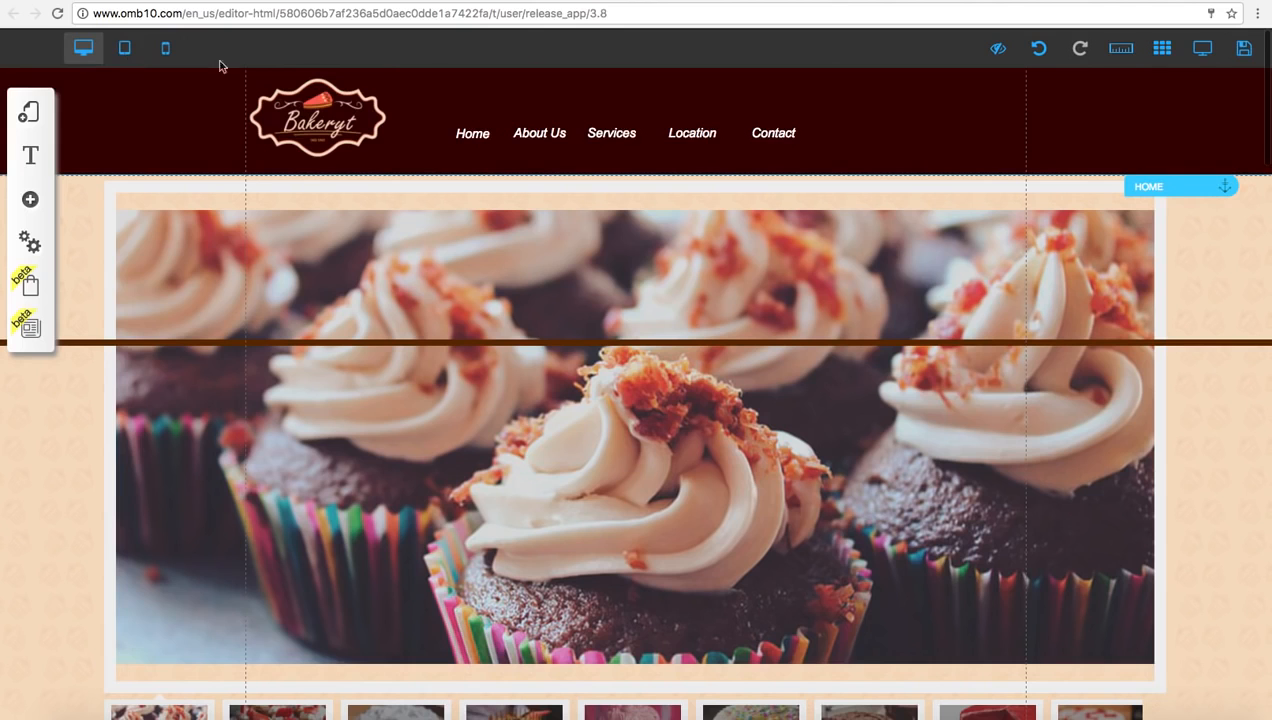
left_click(168, 54)
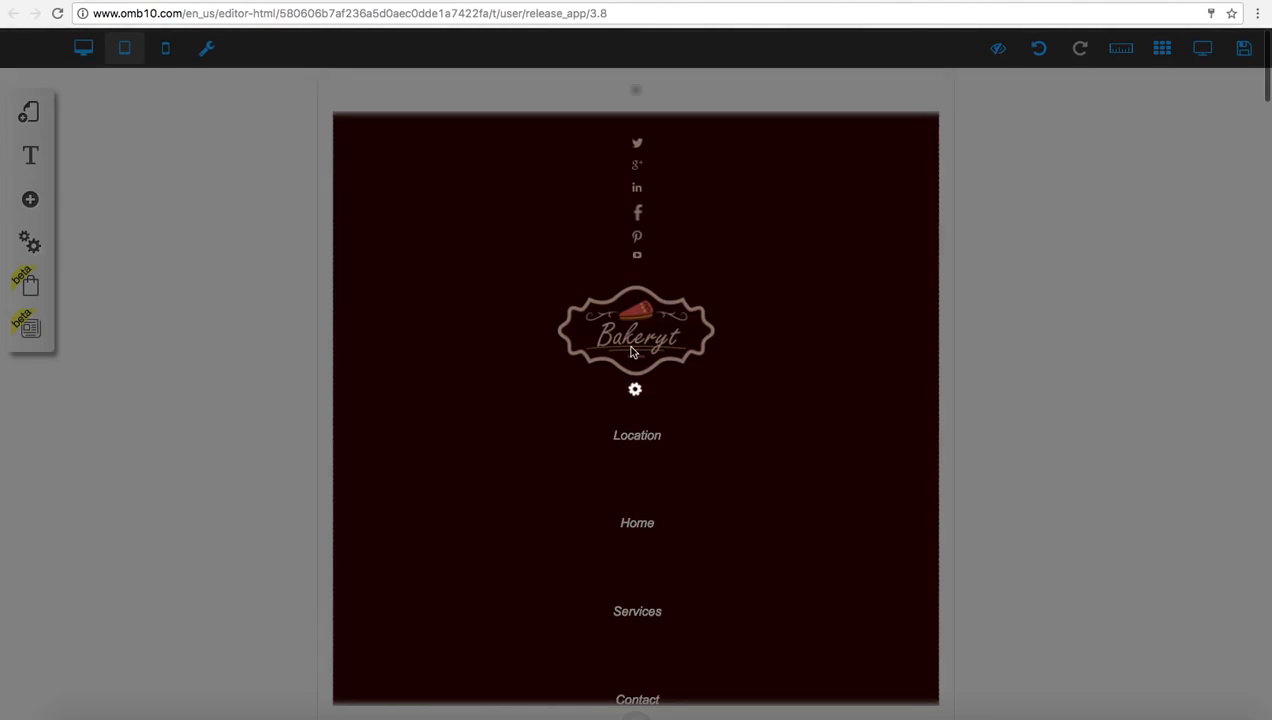
left_click(631, 350)
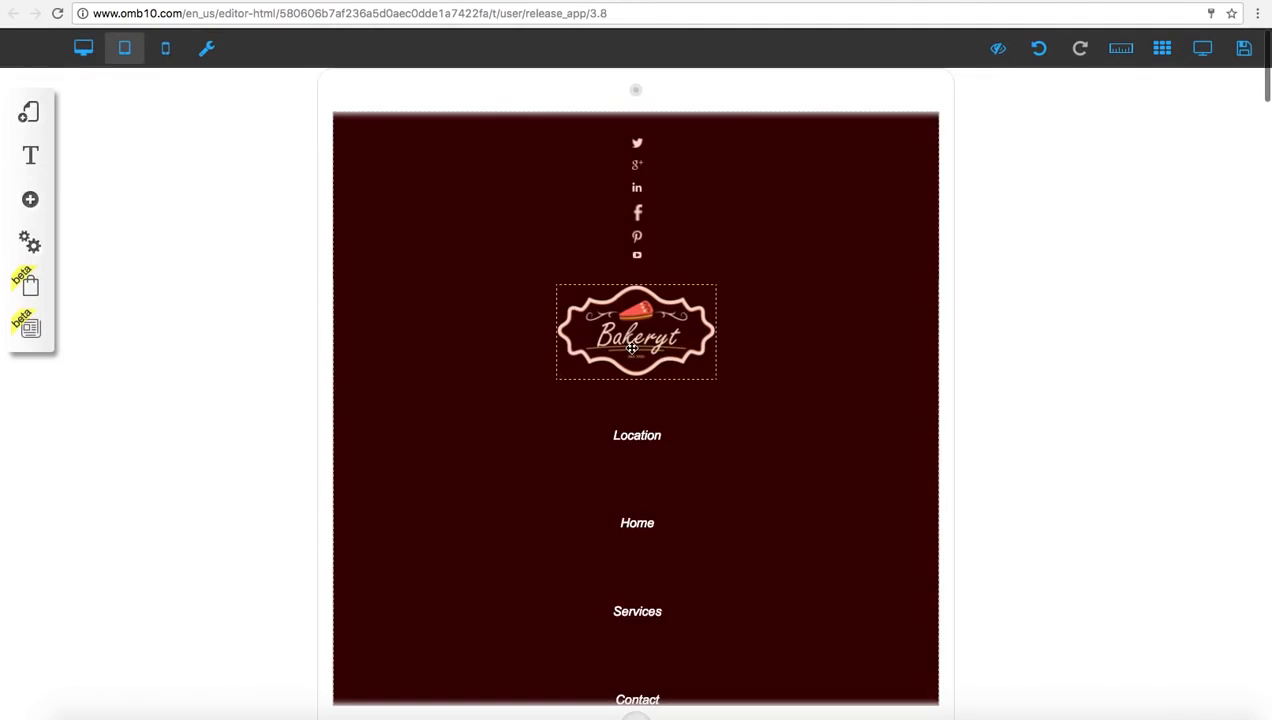
left_click(632, 348)
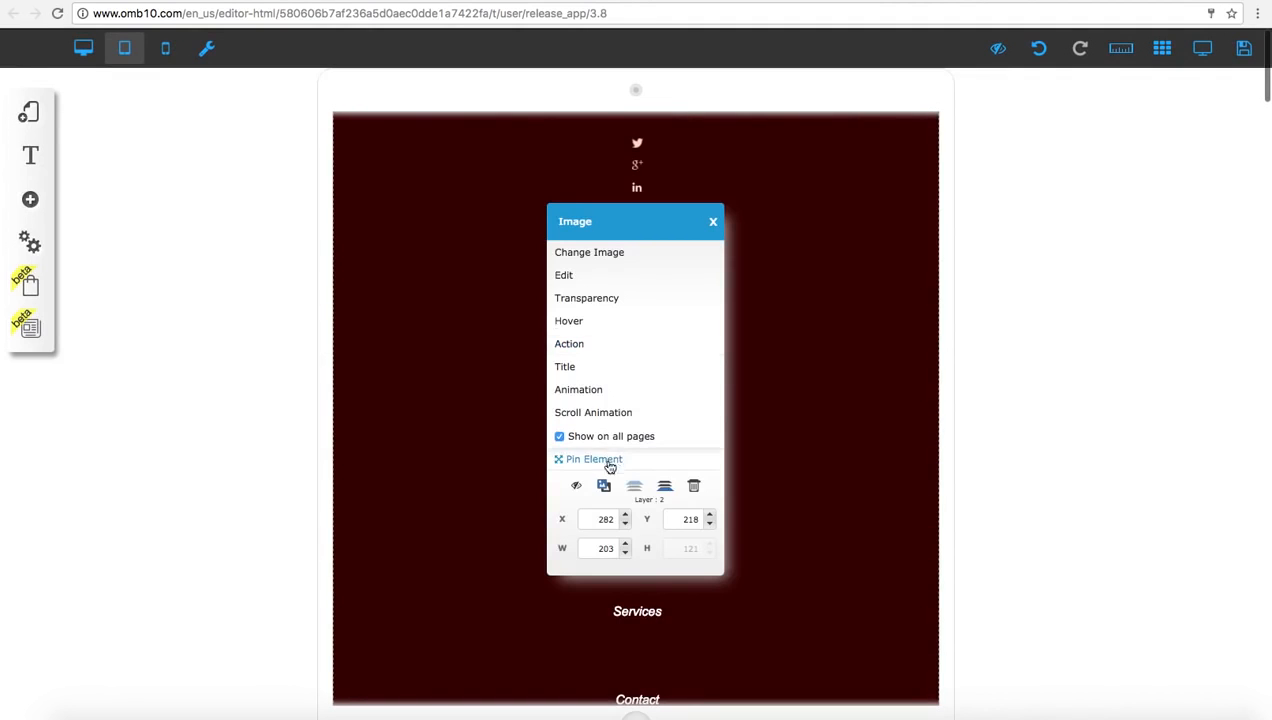
left_click(576, 485)
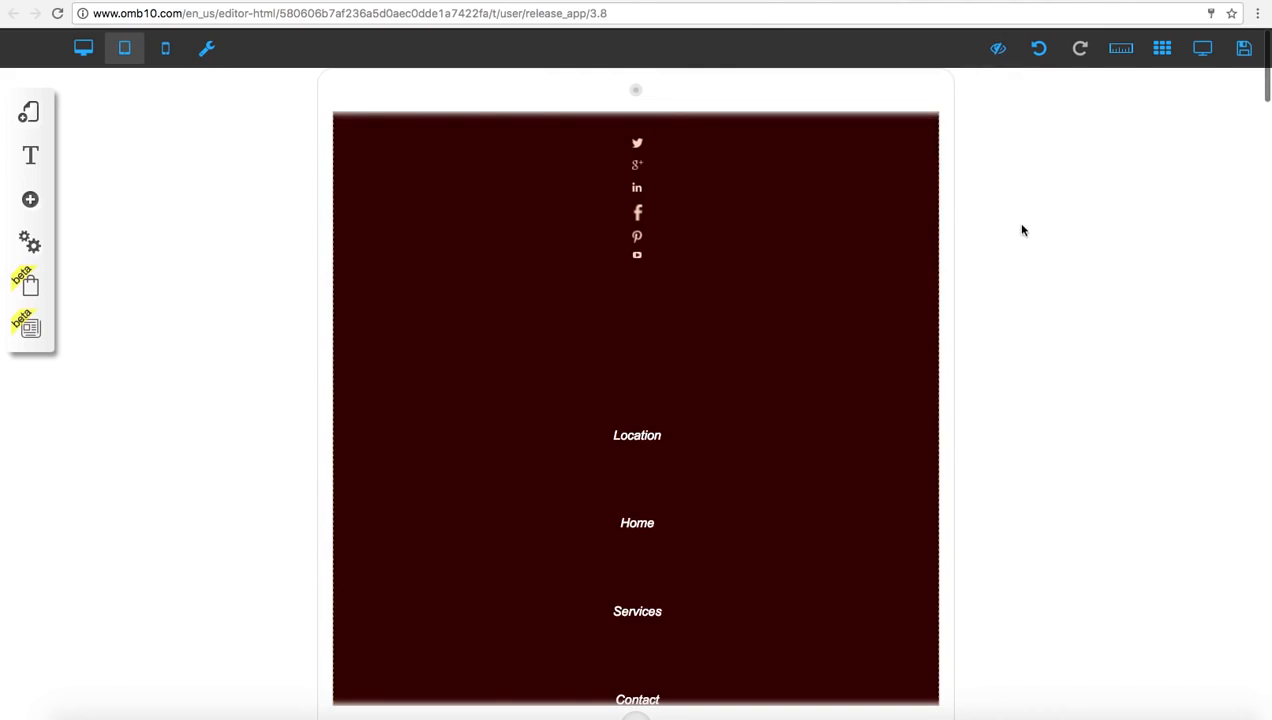
left_click(86, 49)
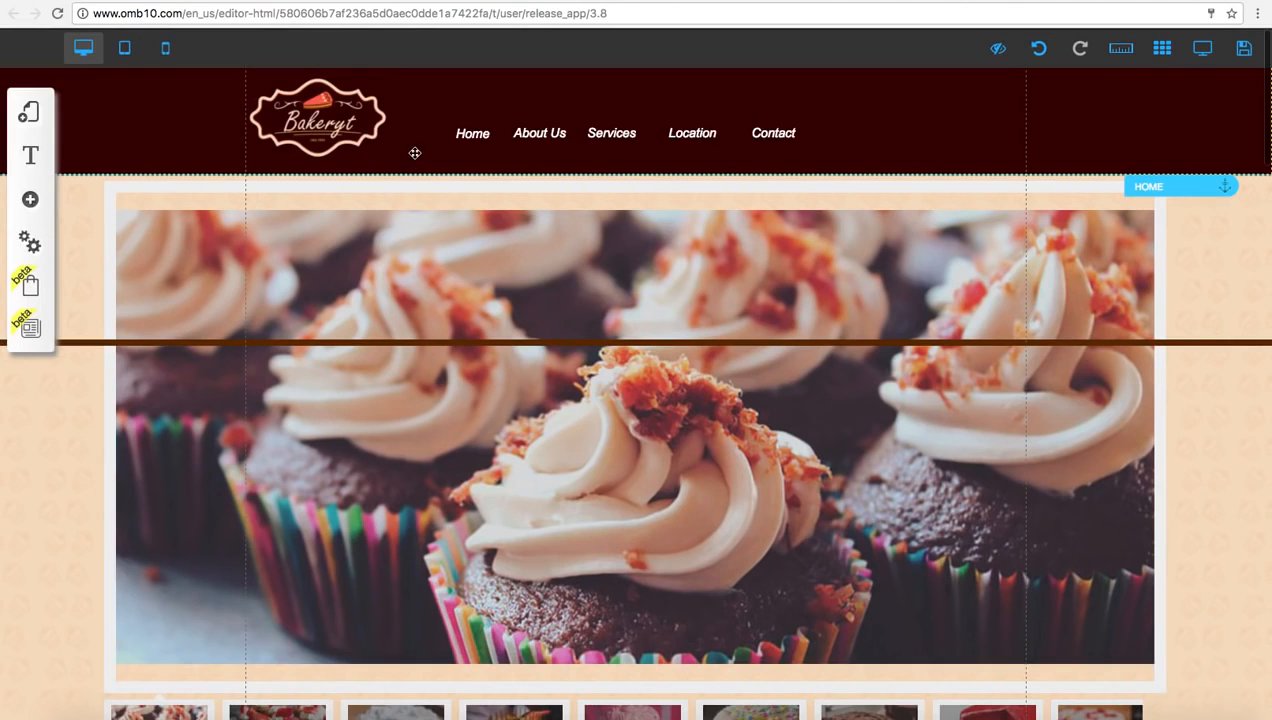
Save the site, registering it with bakery as the URL name, and dismiss the save alert
left_click(1242, 50)
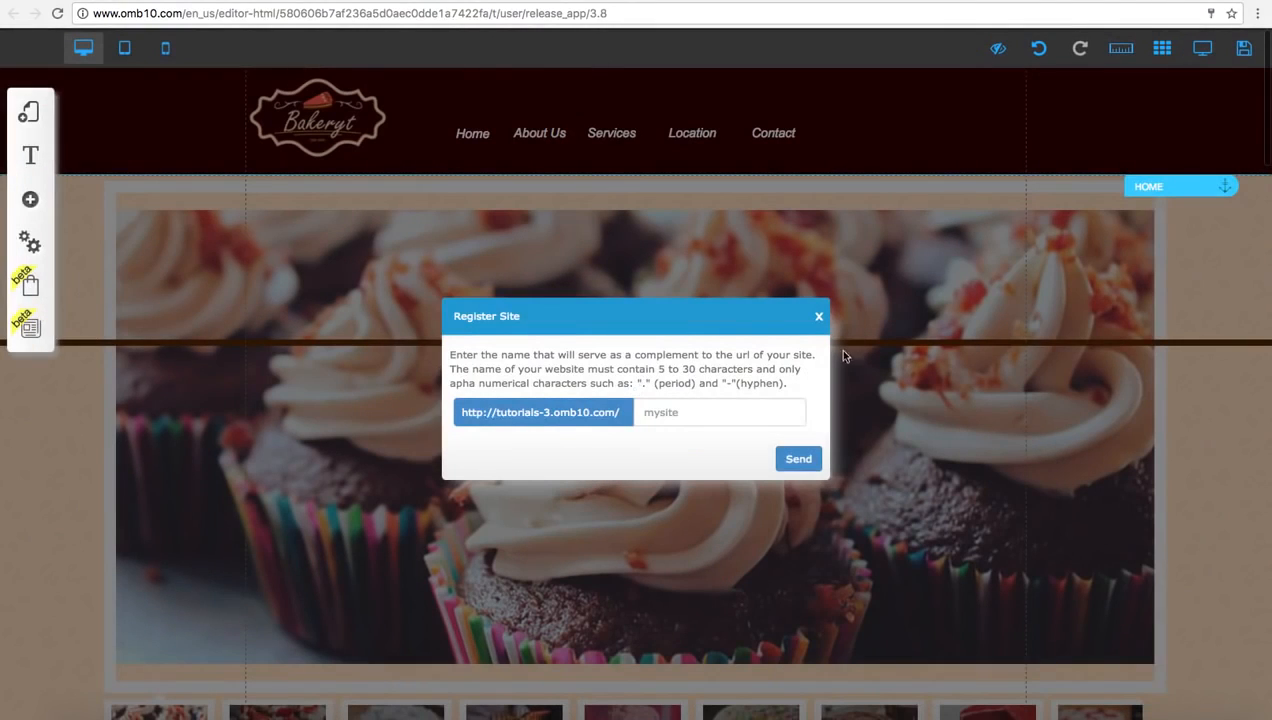
left_click(753, 401)
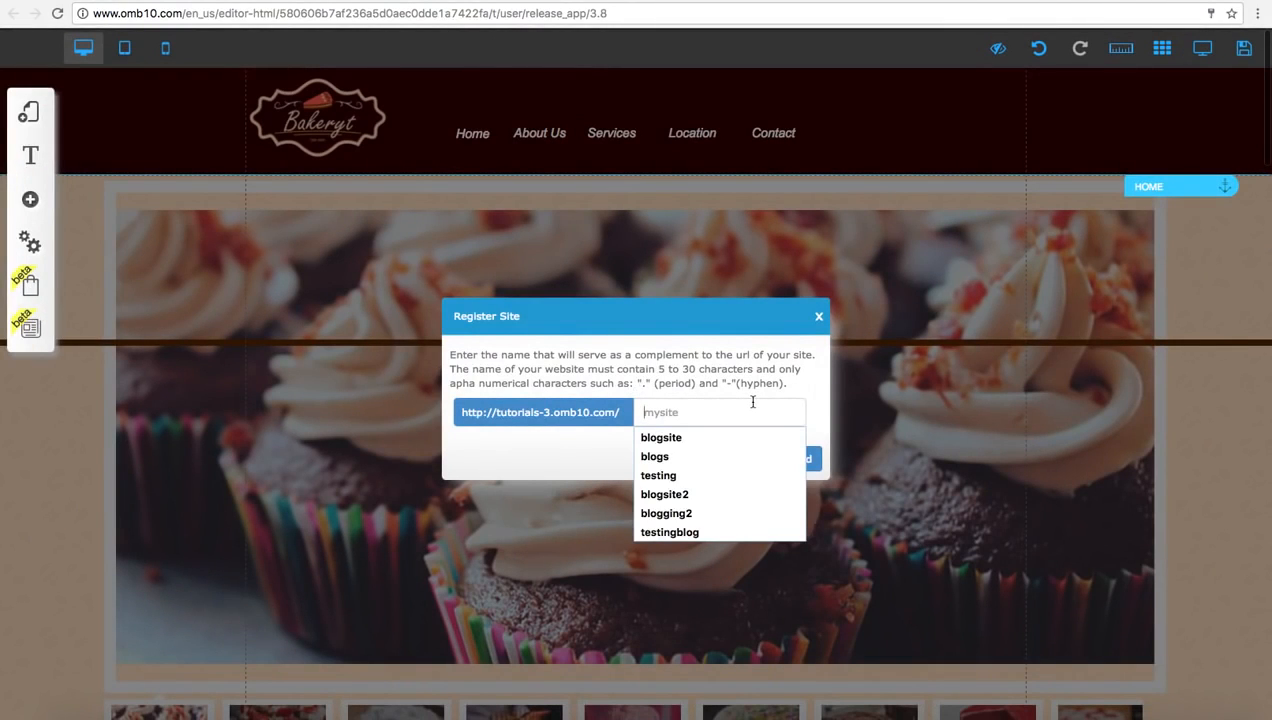
type("bakery")
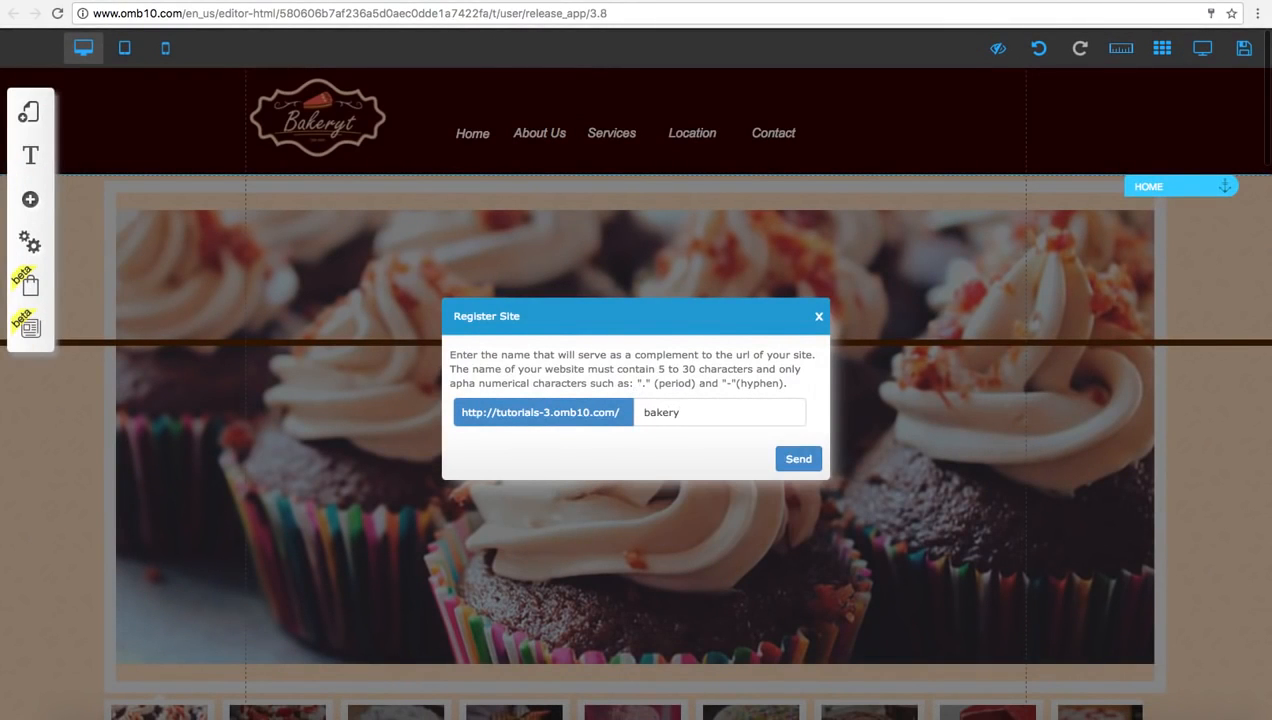
left_click(800, 459)
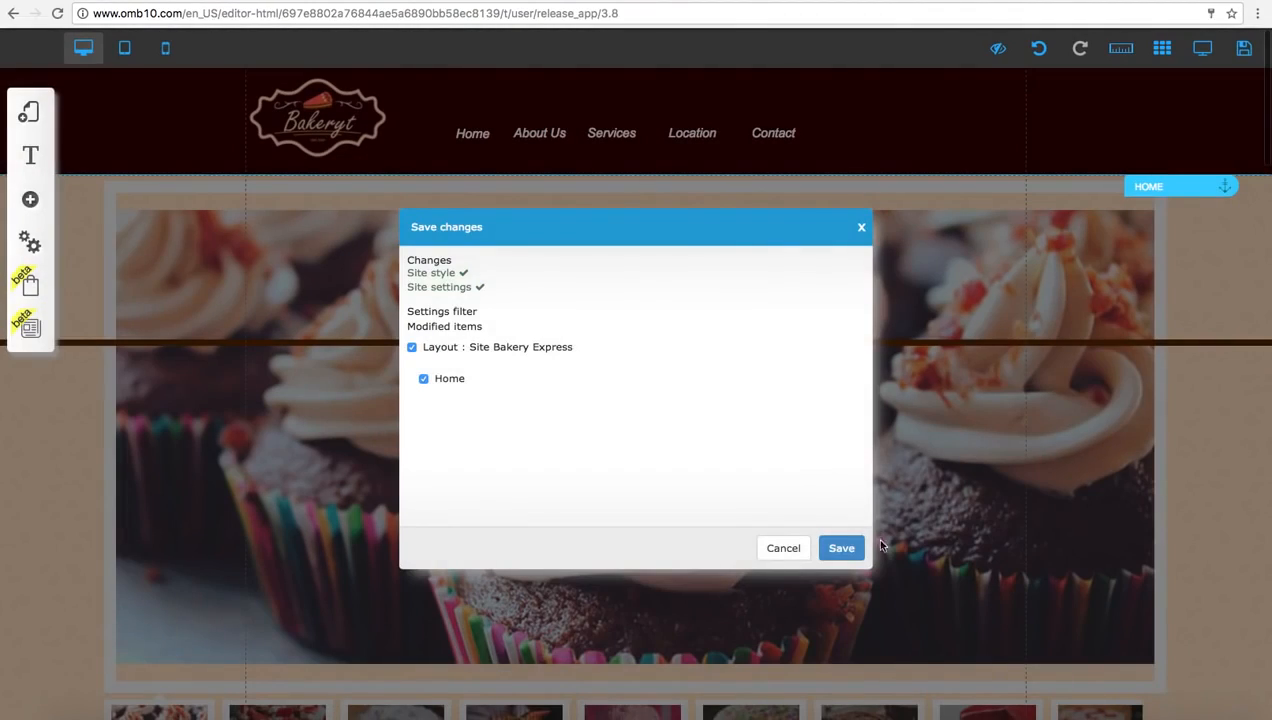
left_click(845, 547)
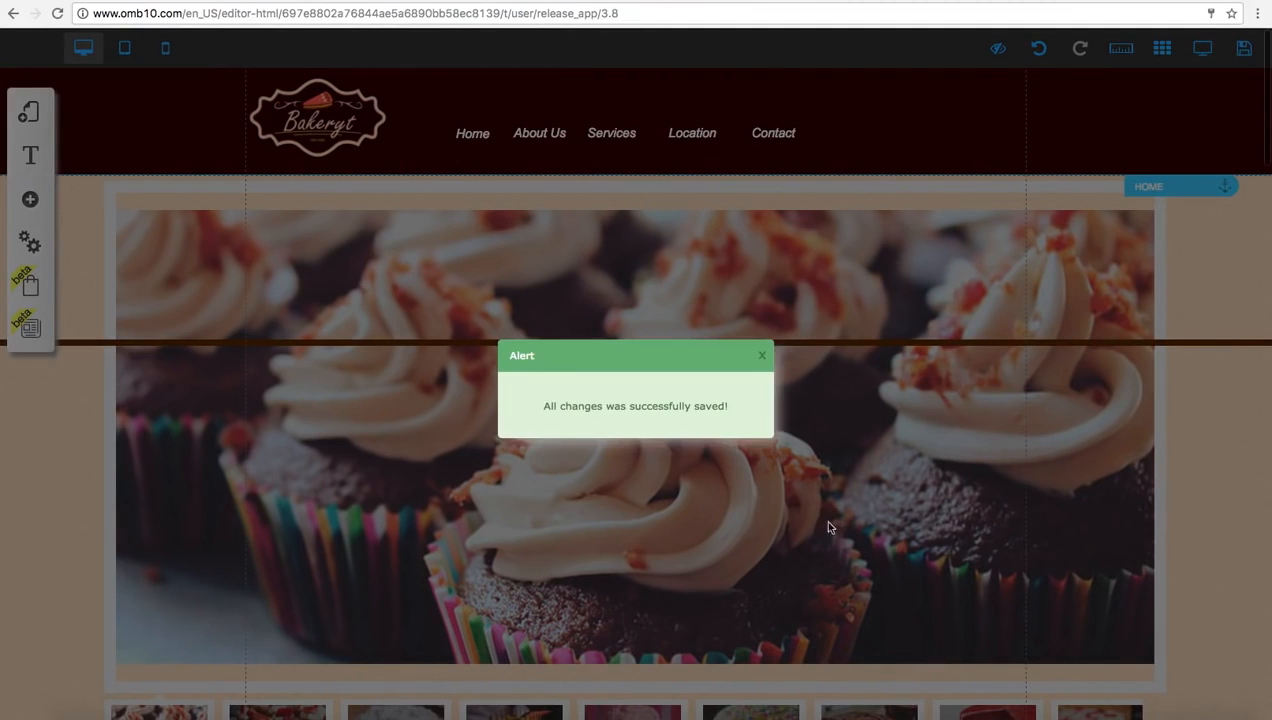
left_click(763, 357)
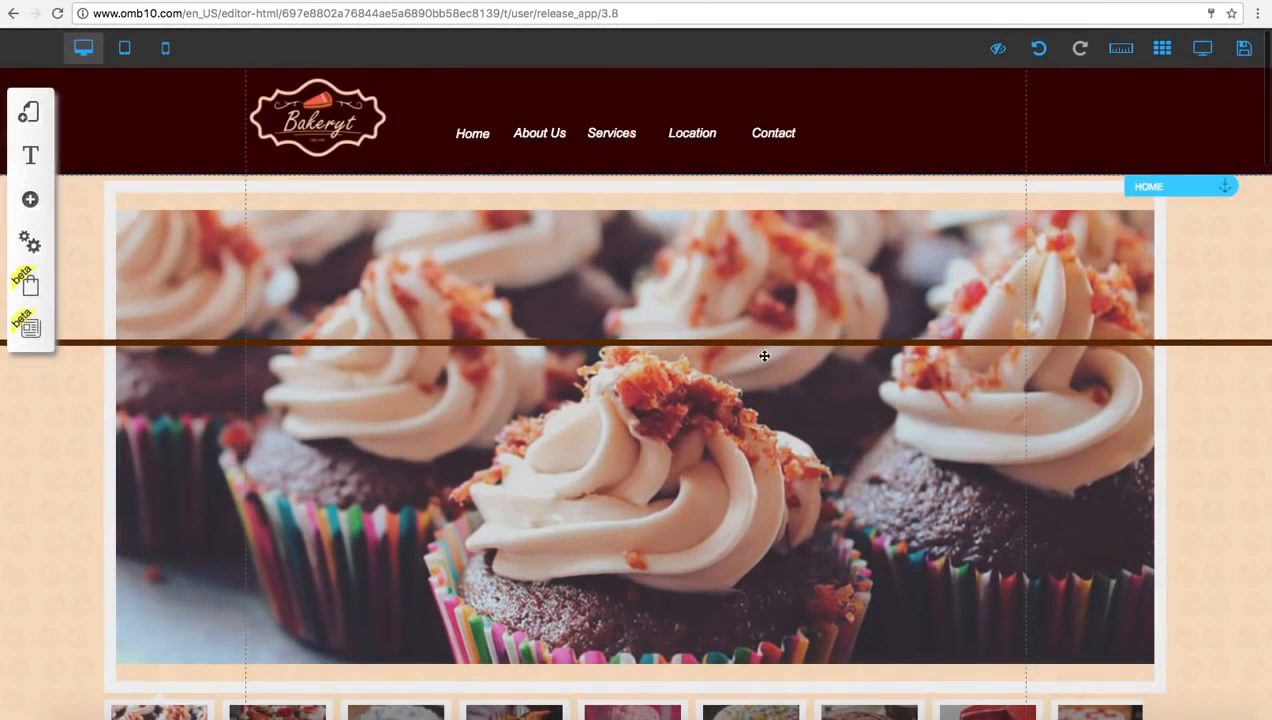
Leave the site editor and open the My sites list of the Drag n Drop Site Builder
key("super+w")
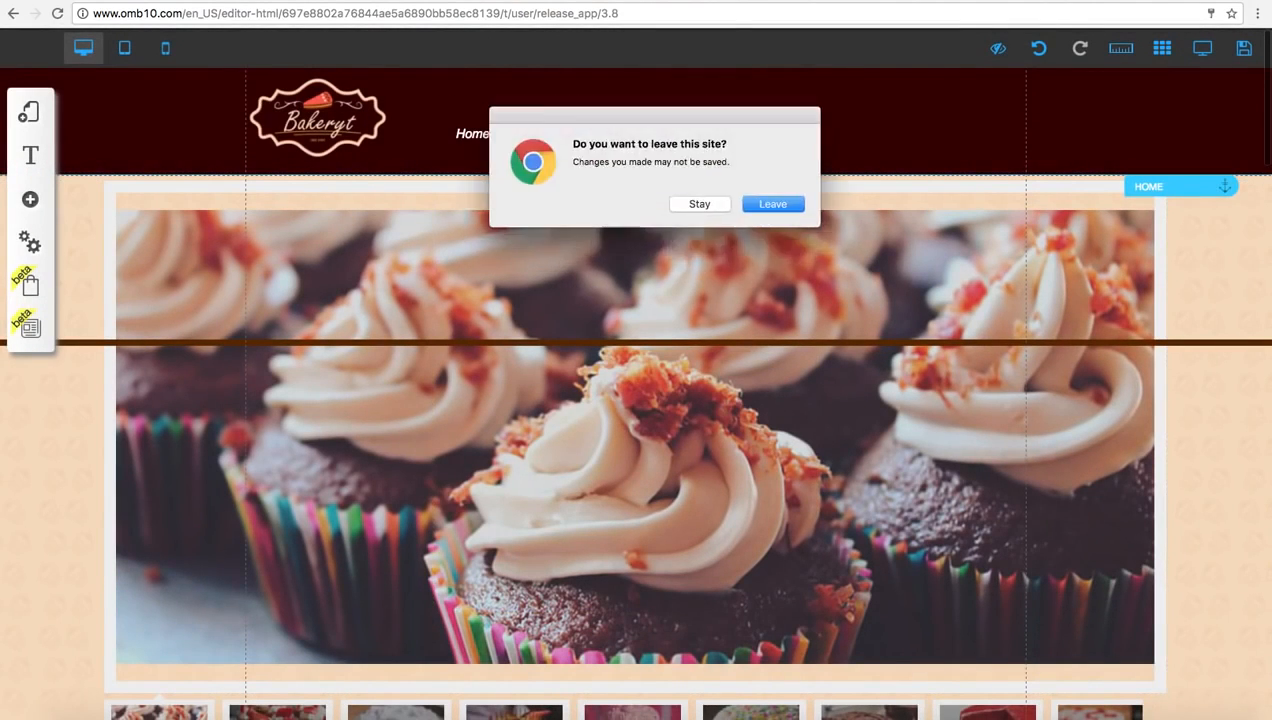
left_click(776, 206)
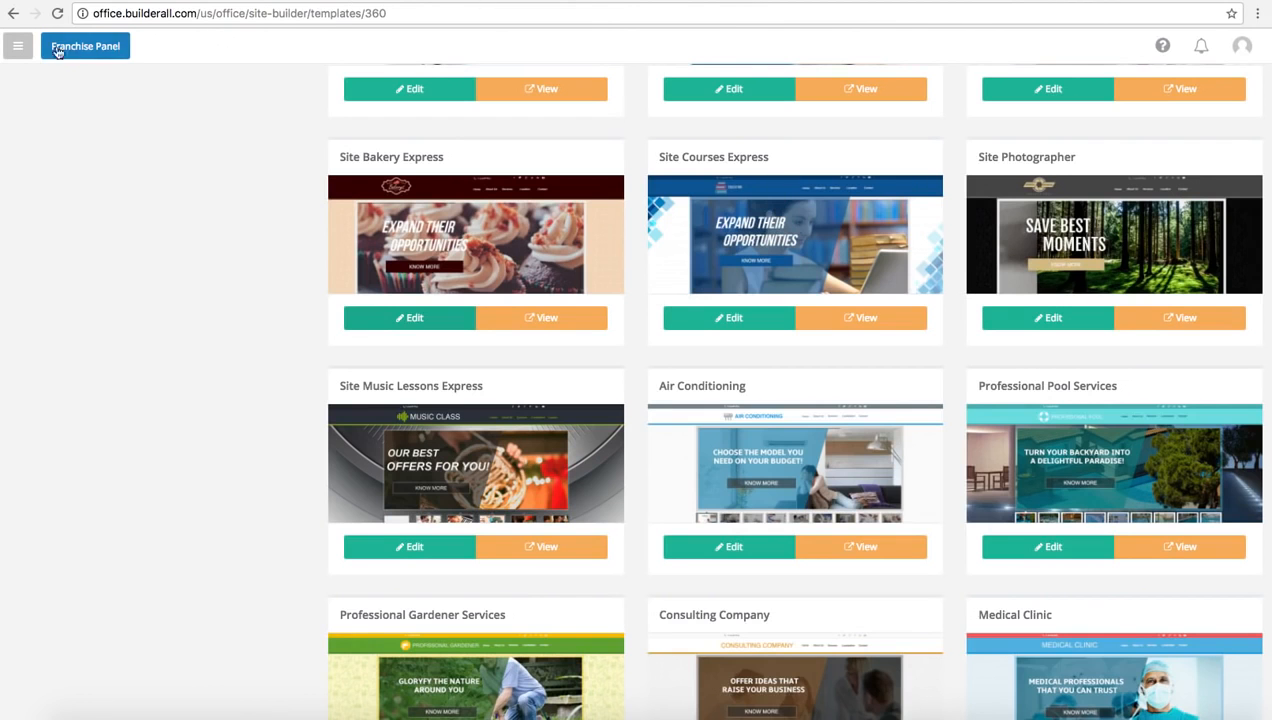
left_click(20, 47)
left_click(82, 271)
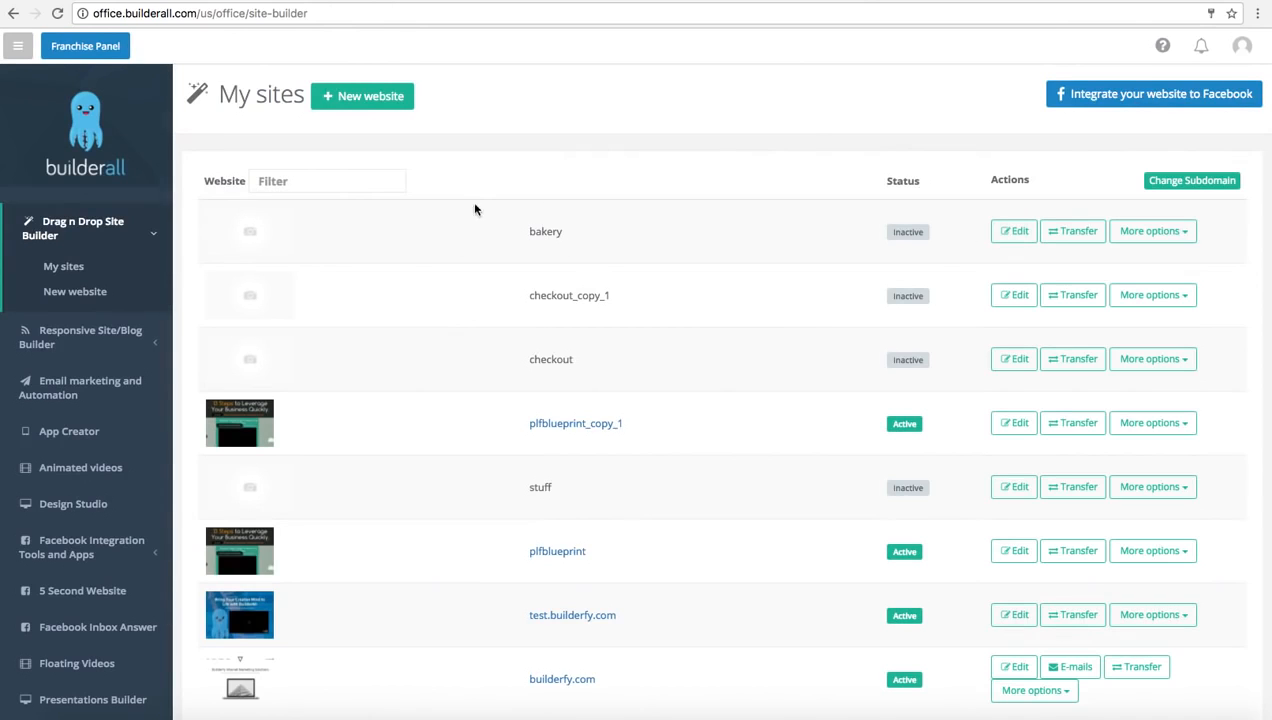
Publish the bakery site from the My sites list
double_click(554, 233)
left_click(565, 232)
left_click(1150, 231)
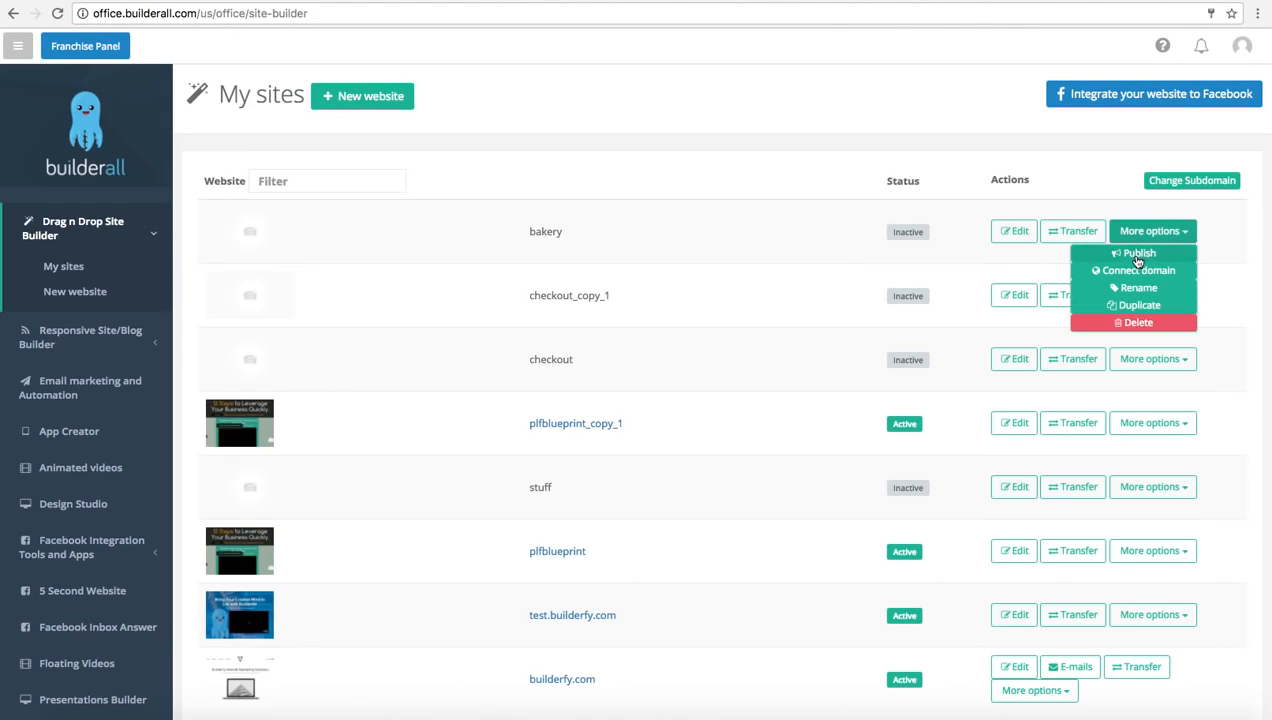
left_click(1137, 255)
left_click(765, 203)
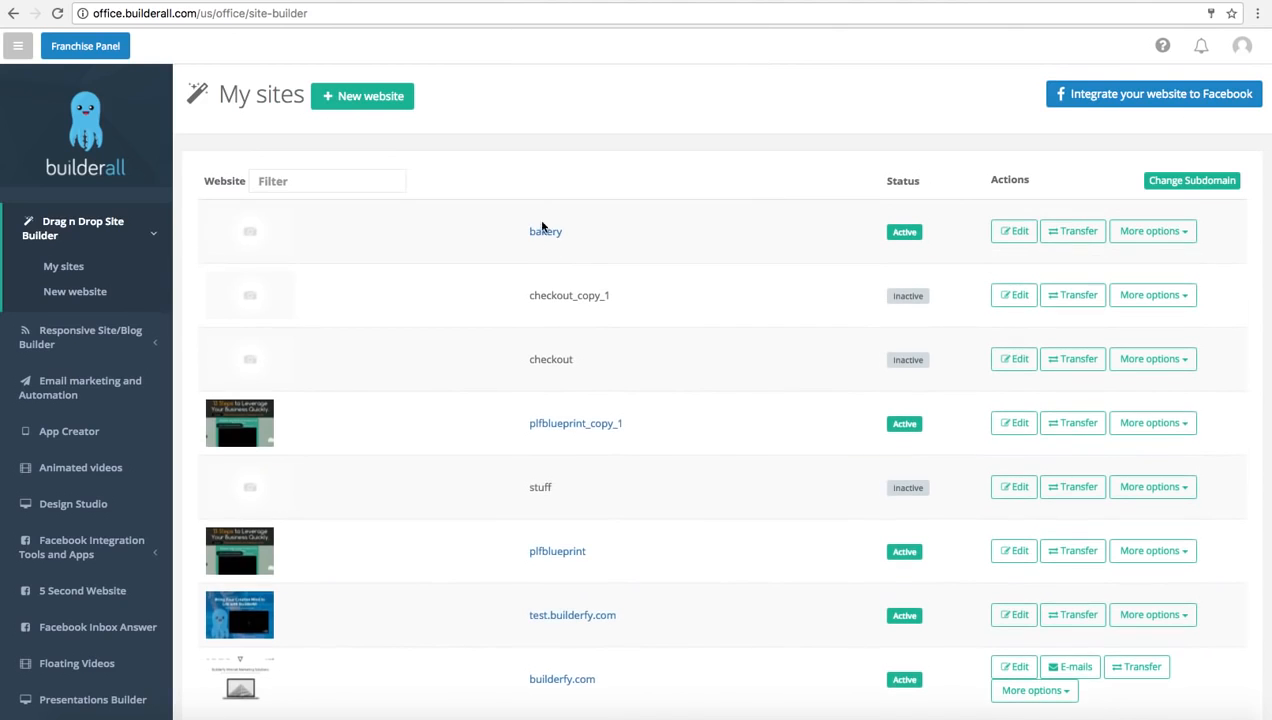
Open the published bakery site, dismiss the translation offer, and show the third gallery photo, the white-topped pie
left_click(541, 231)
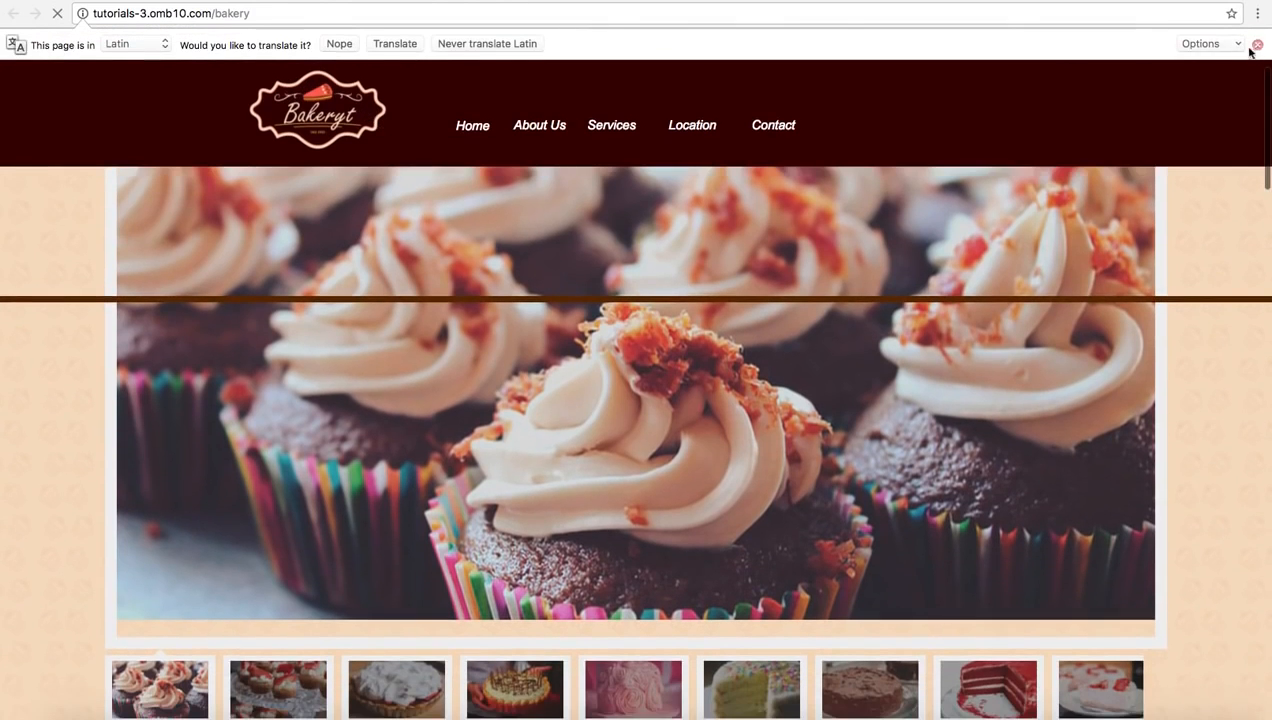
left_click(1257, 44)
scroll(321, 560, "down", 2)
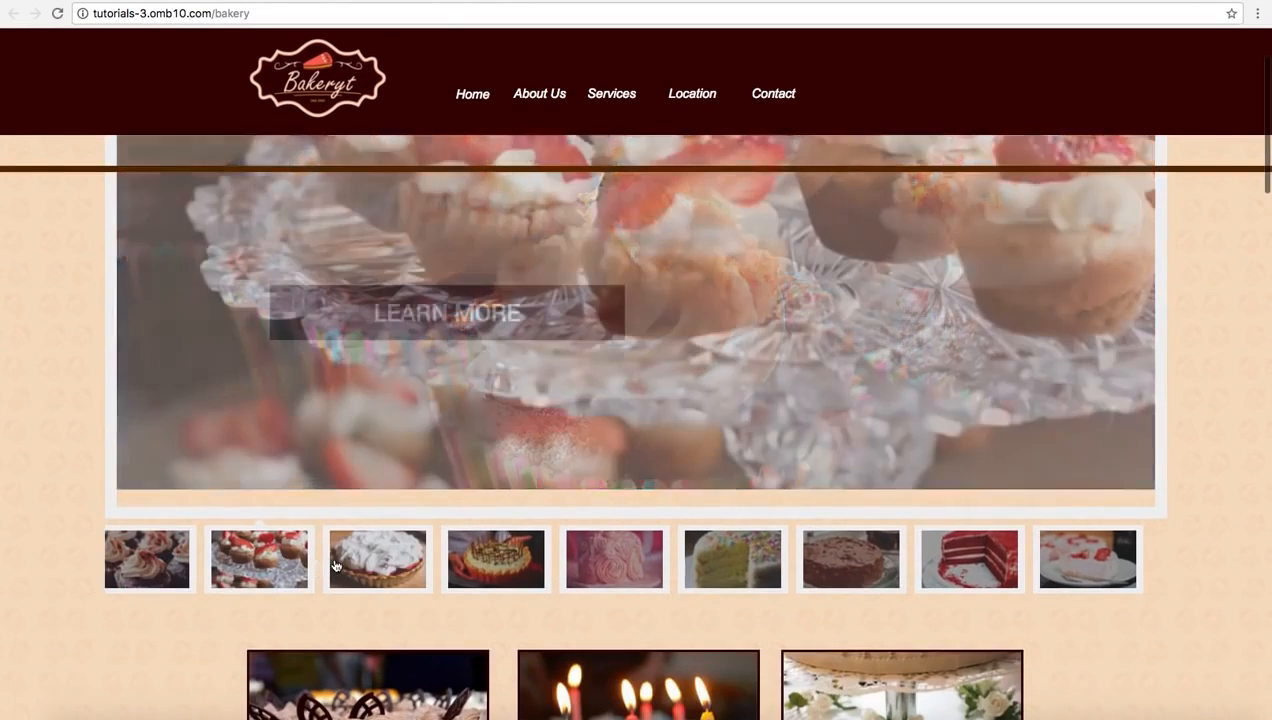
left_click(361, 567)
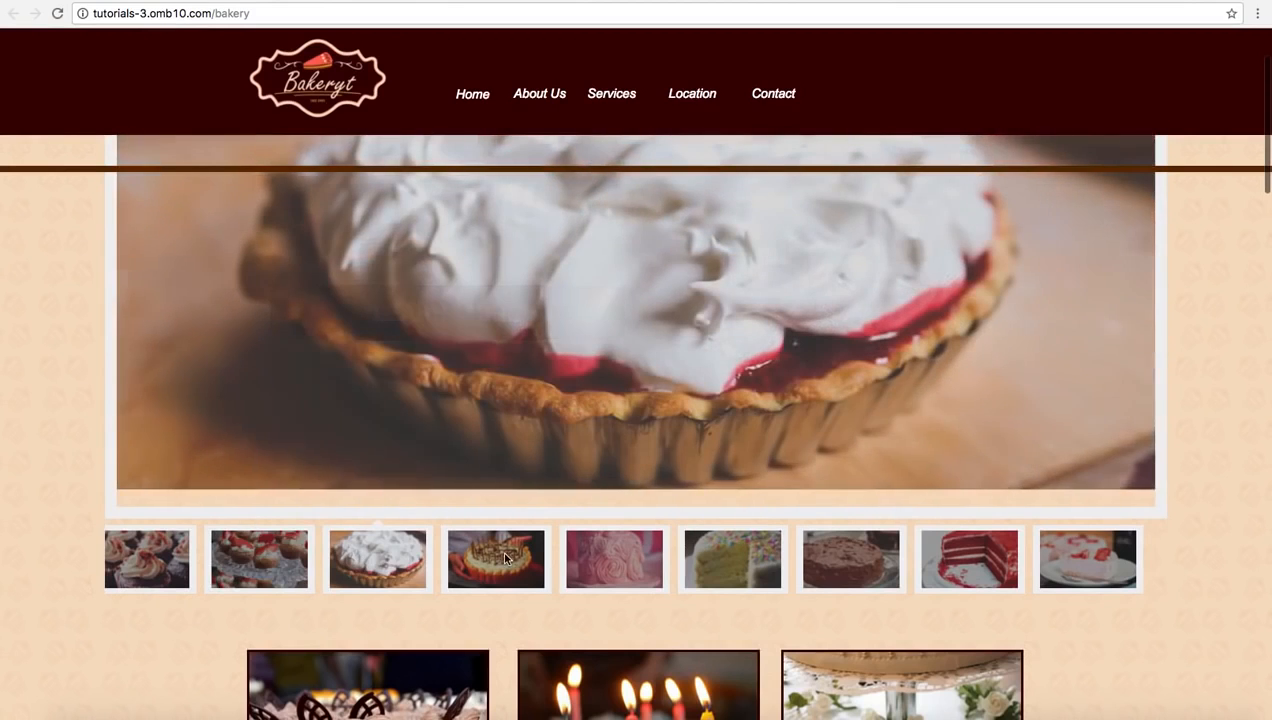